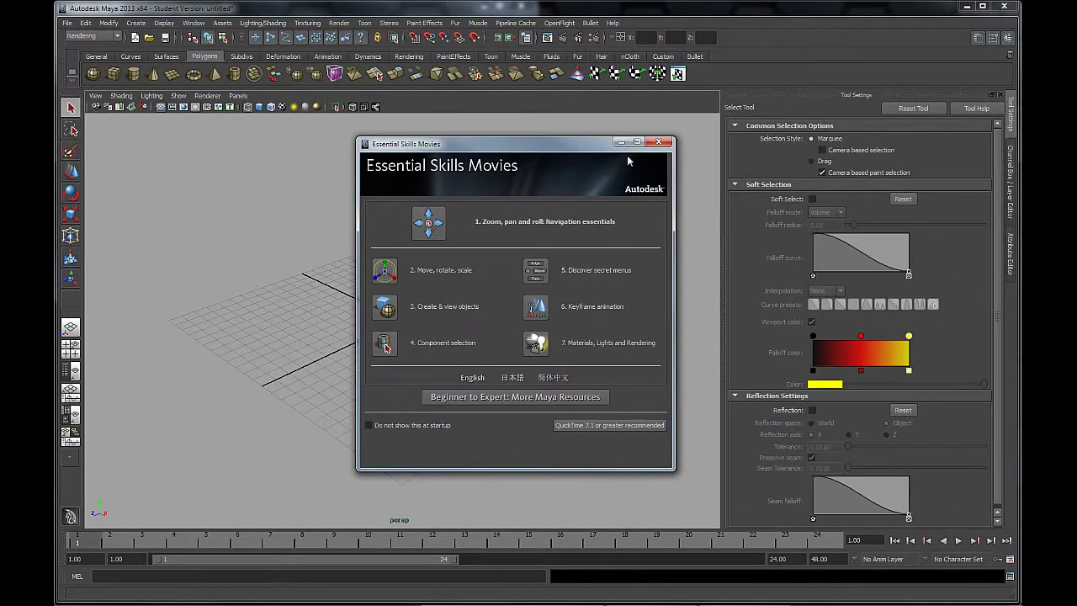
- Dismiss the Essential Skills Movies window, create a polygon sphere at the grid's centre, and display it smooth shaded
click(659, 141)
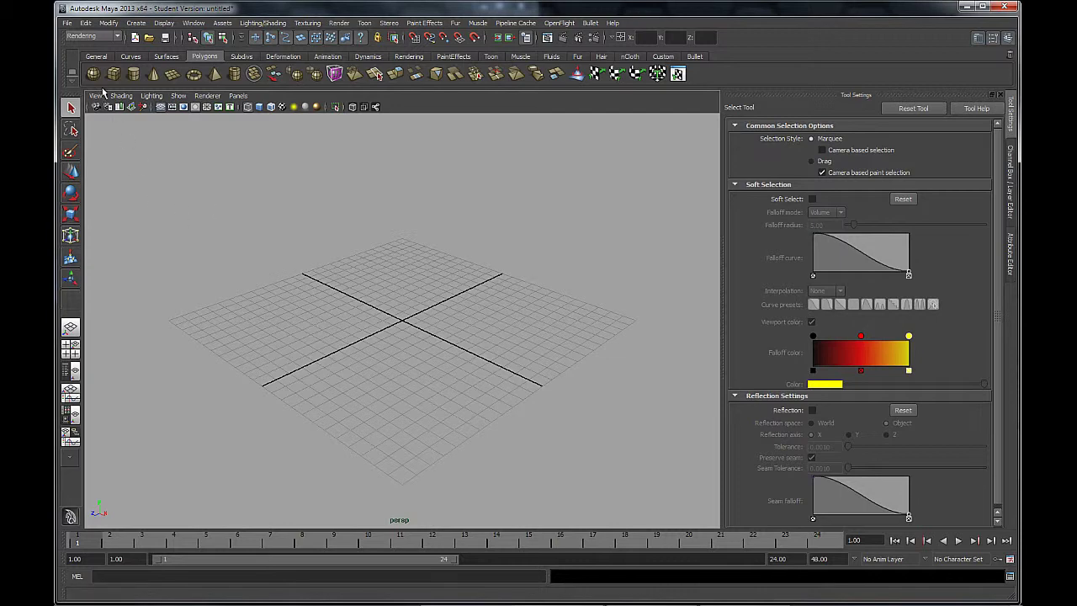
click(92, 74)
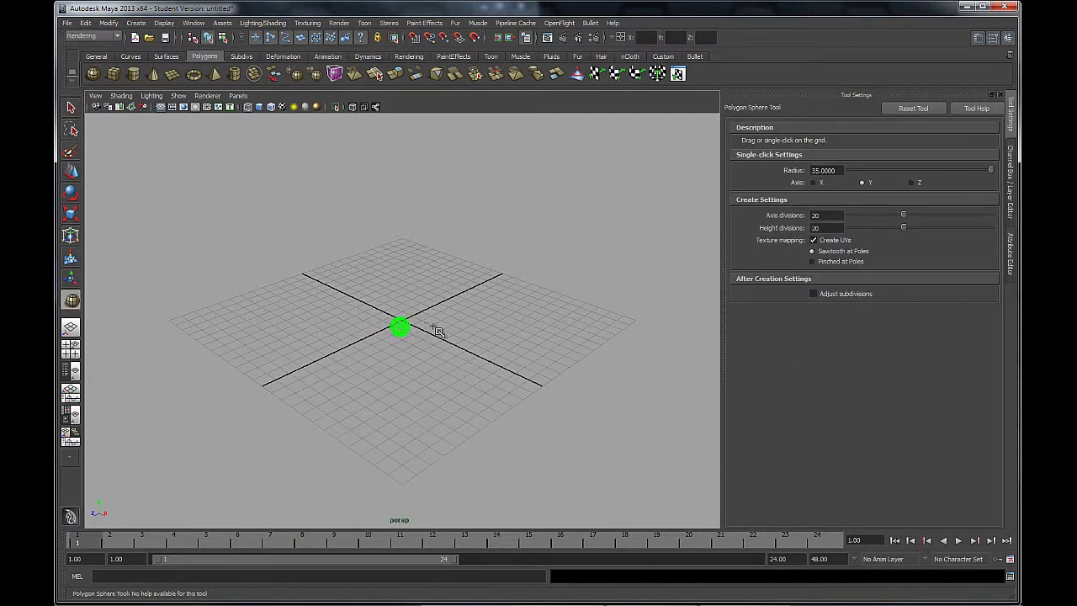
drag(438, 331, 473, 332)
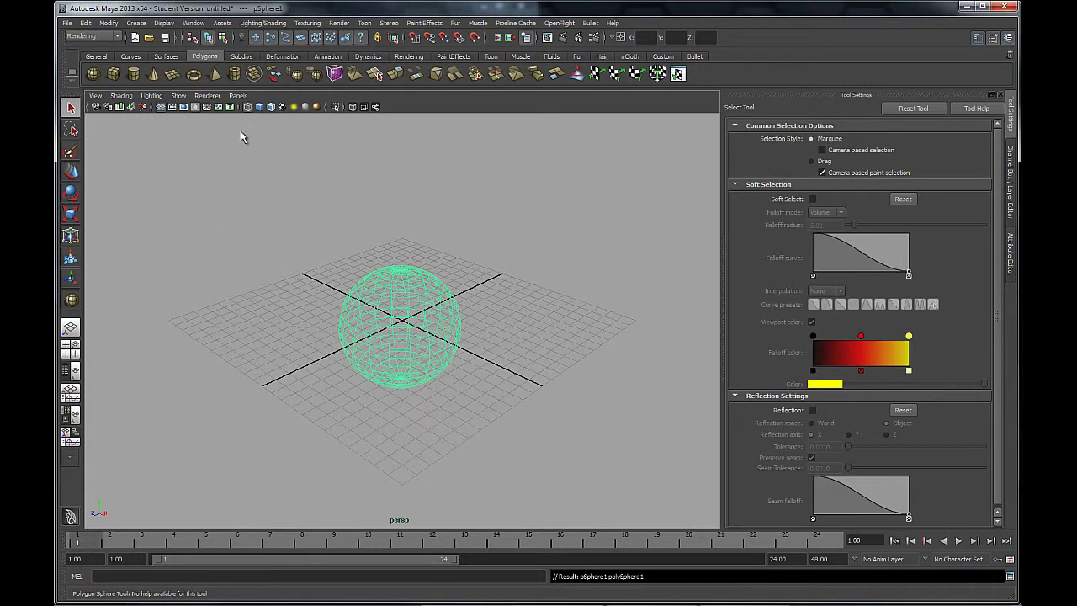
click(258, 108)
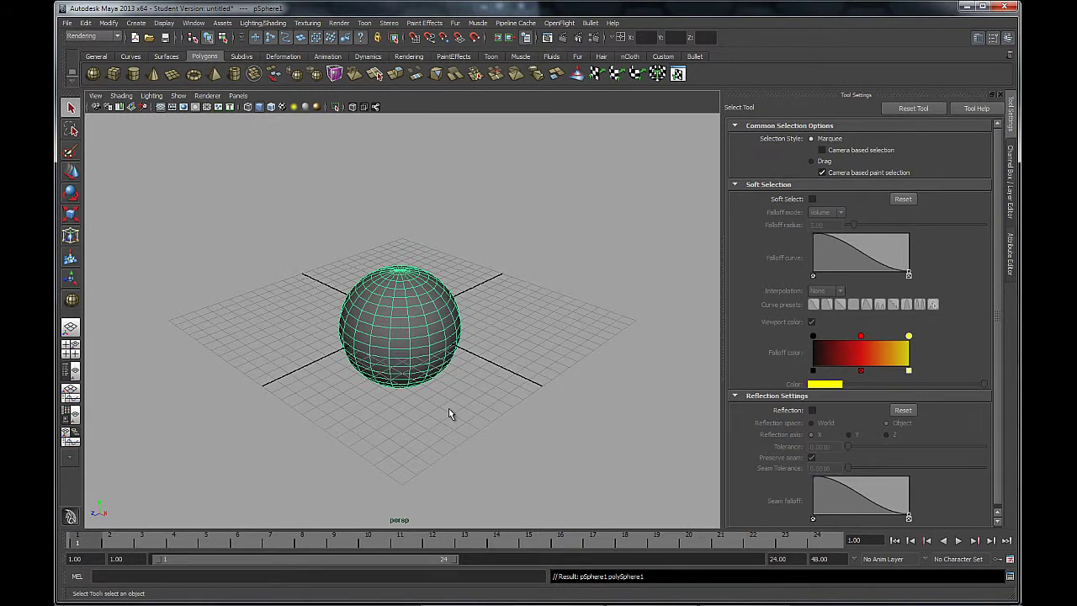
- Switch the sphere to vertex selection and pick individual vertices on its front side
alt+right_drag(359, 257, 447, 373)
alt+middle_drag(447, 372, 452, 362)
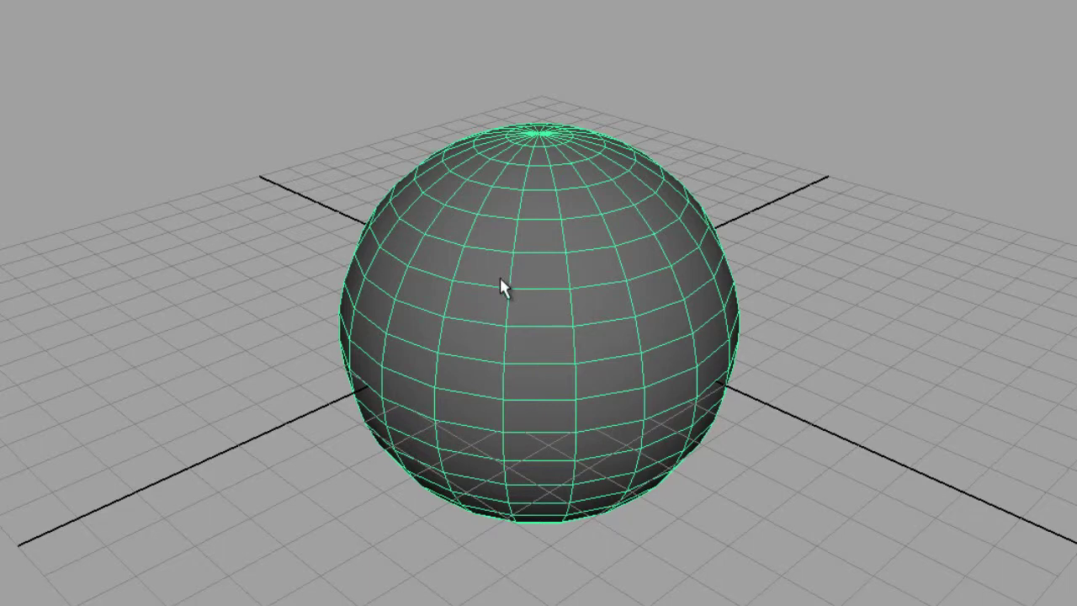
right_click(542, 289)
right_drag(543, 281, 474, 278)
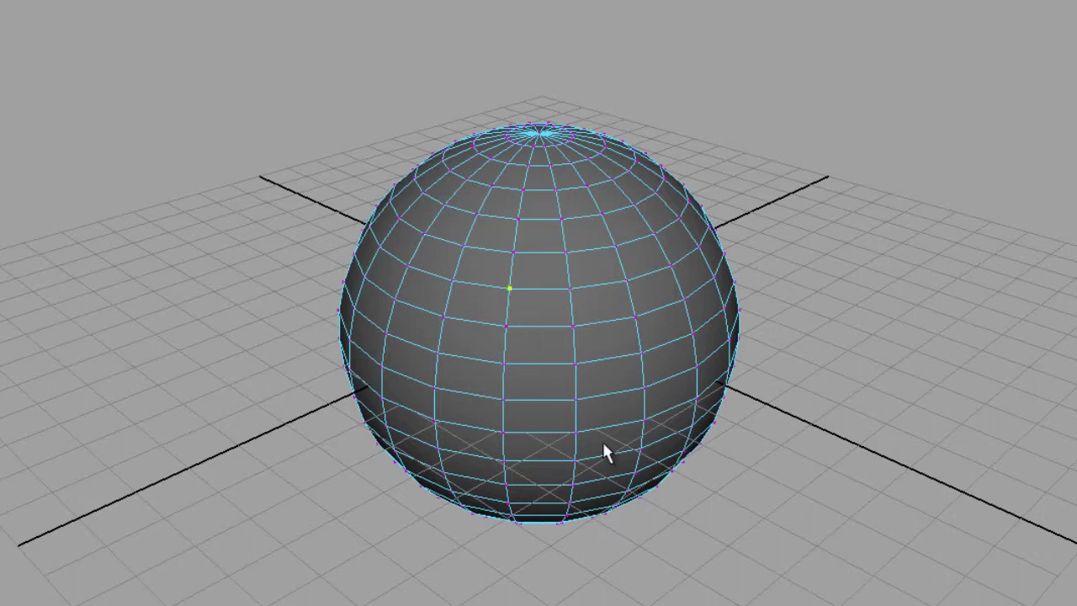
click(512, 253)
click(567, 254)
- Switch the sphere to edge selection and on to face selection, then pick single faces on its front
right_drag(541, 290, 546, 238)
right_drag(531, 269, 530, 314)
click(530, 283)
click(525, 268)
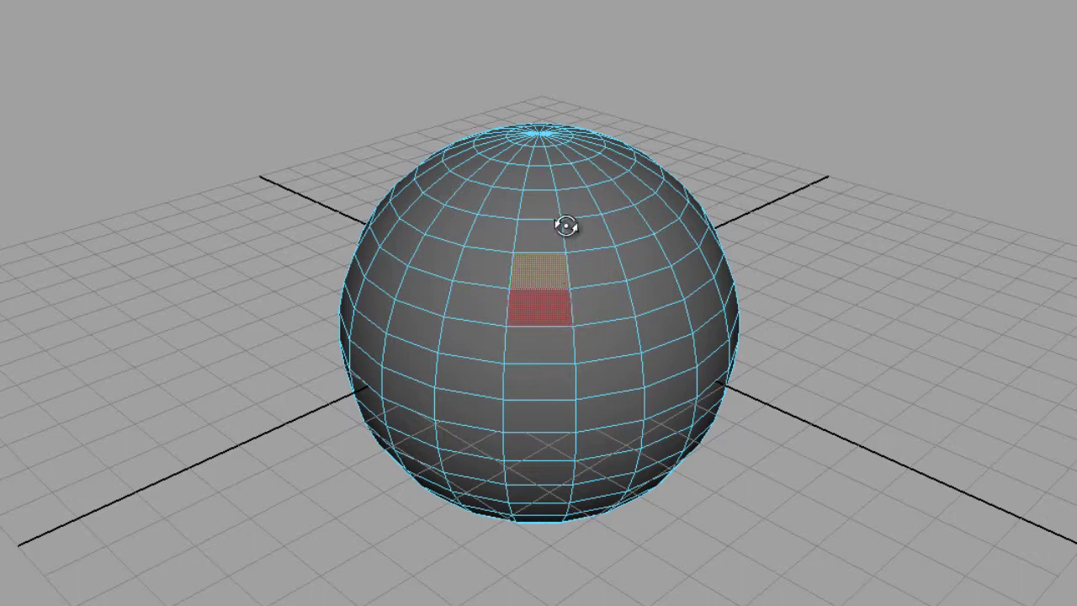
- Examine the sphere's faces from several angles, selecting a triangular face at the pole
alt+drag(565, 225, 550, 243)
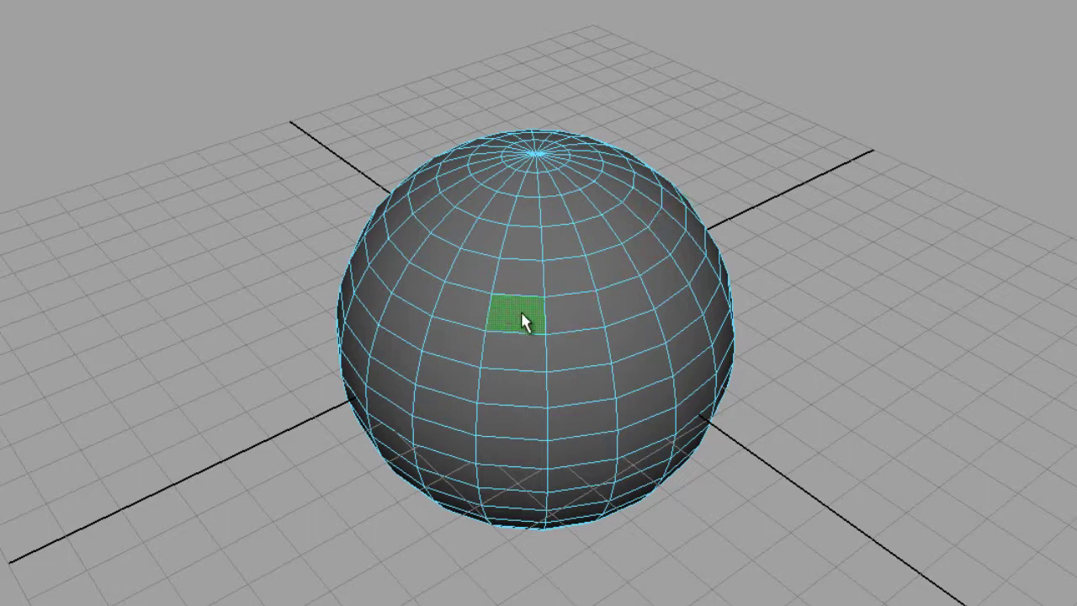
alt+drag(562, 233, 538, 247)
alt+right_drag(541, 252, 745, 379)
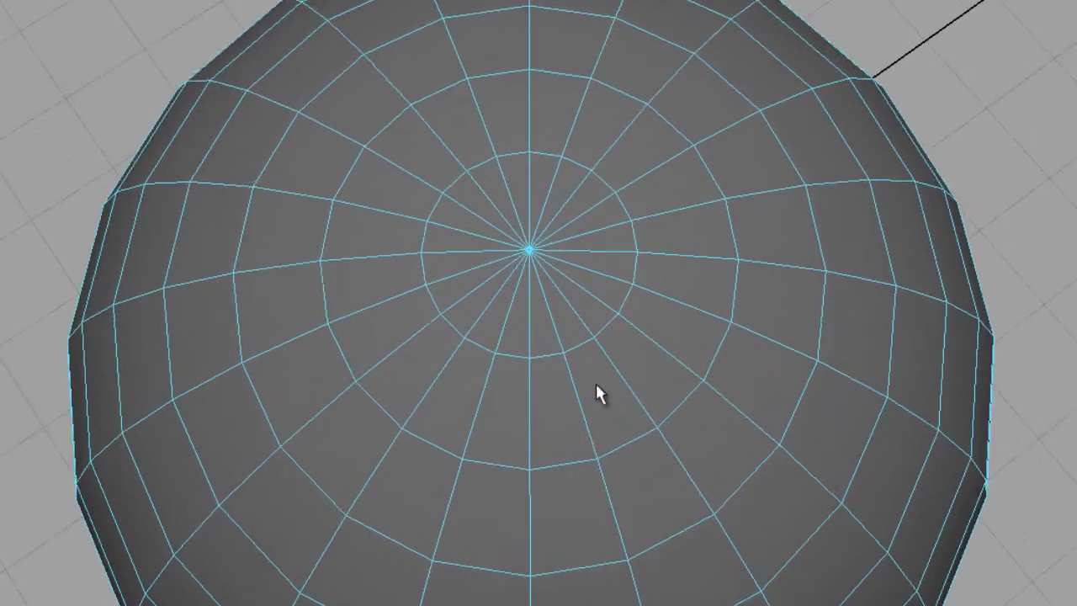
click(540, 307)
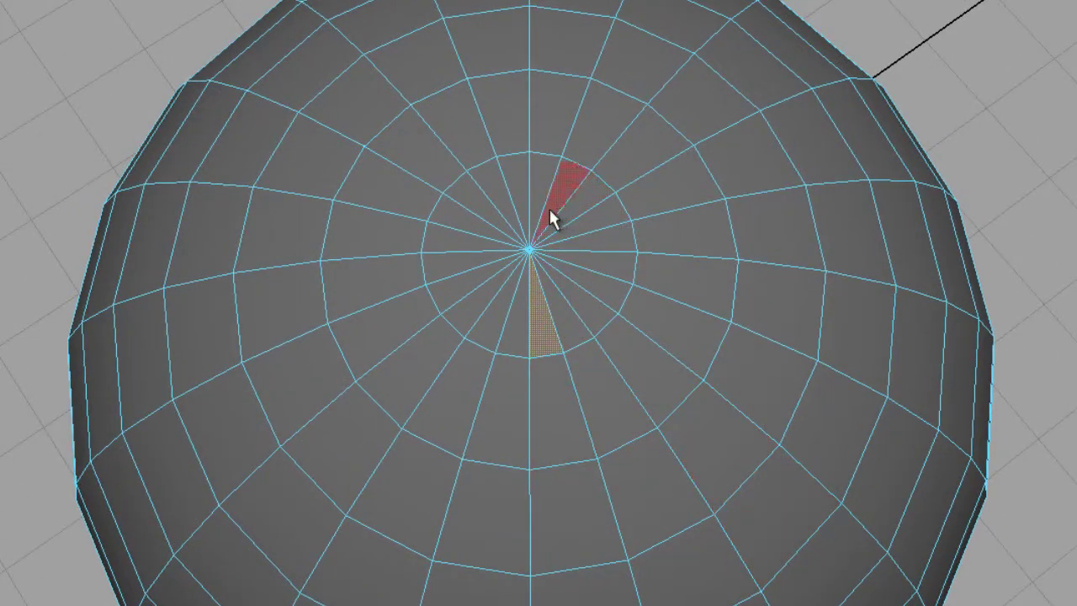
alt+drag(794, 505, 786, 240)
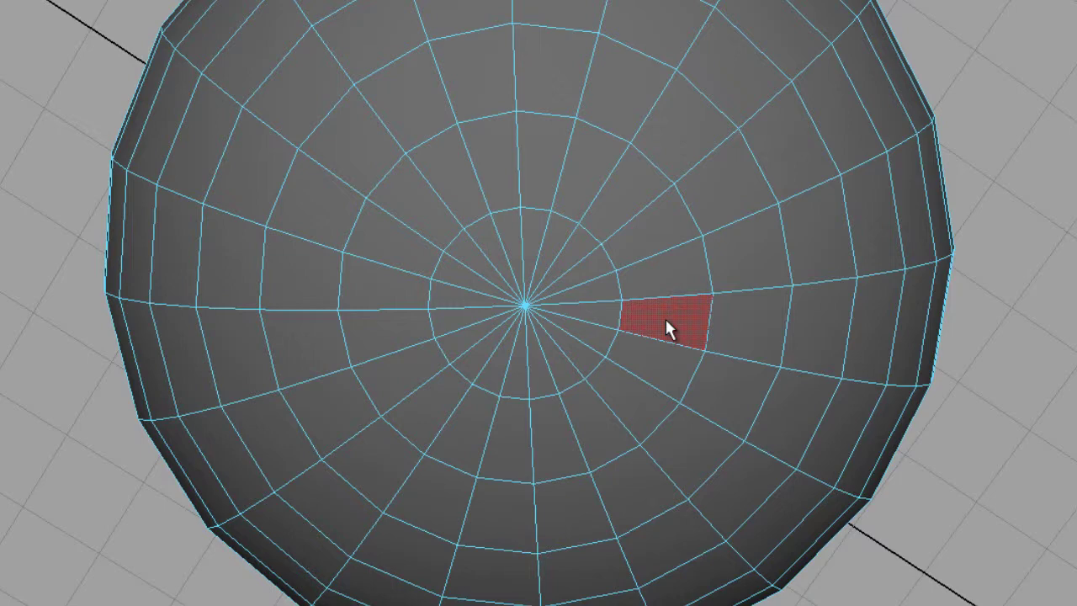
alt+drag(539, 240, 581, 375)
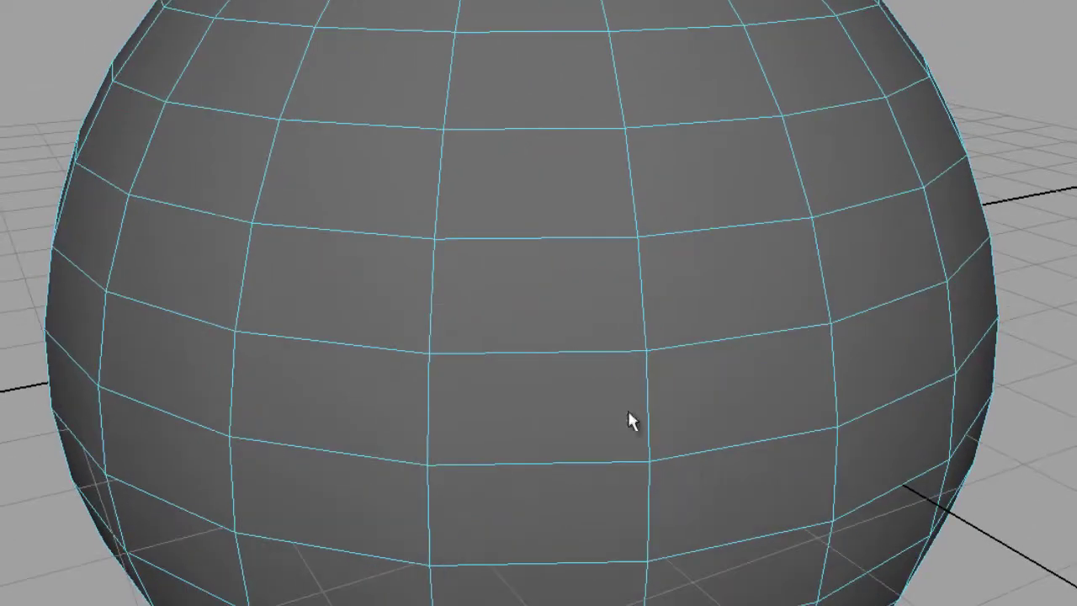
alt+right_drag(627, 410, 364, 240)
alt+drag(471, 261, 538, 324)
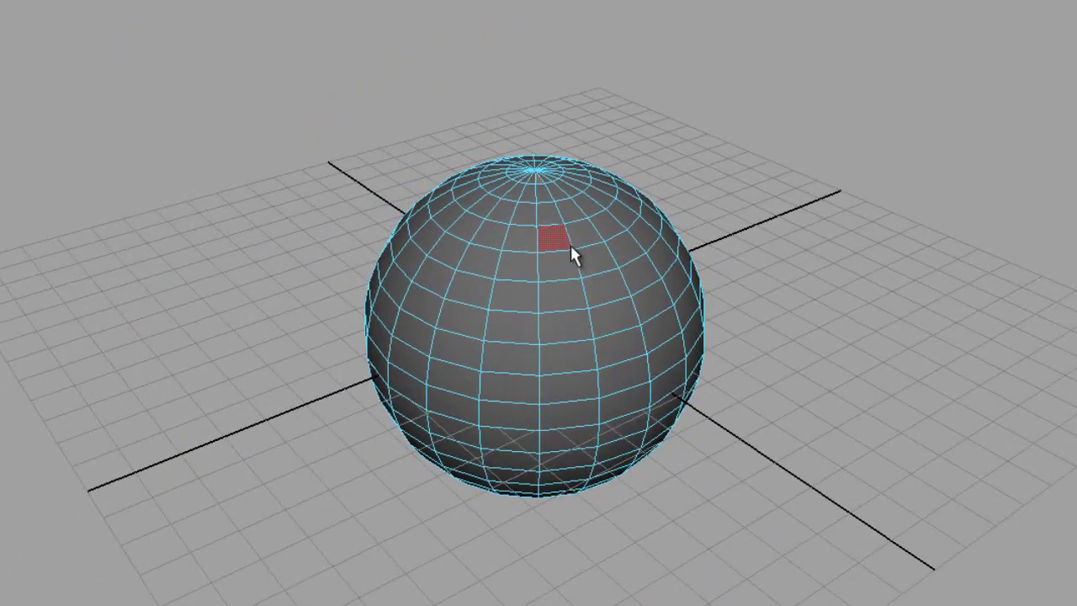
- Return the sphere to object mode and select it as a whole
right_click(571, 247)
right_drag(572, 247, 659, 234)
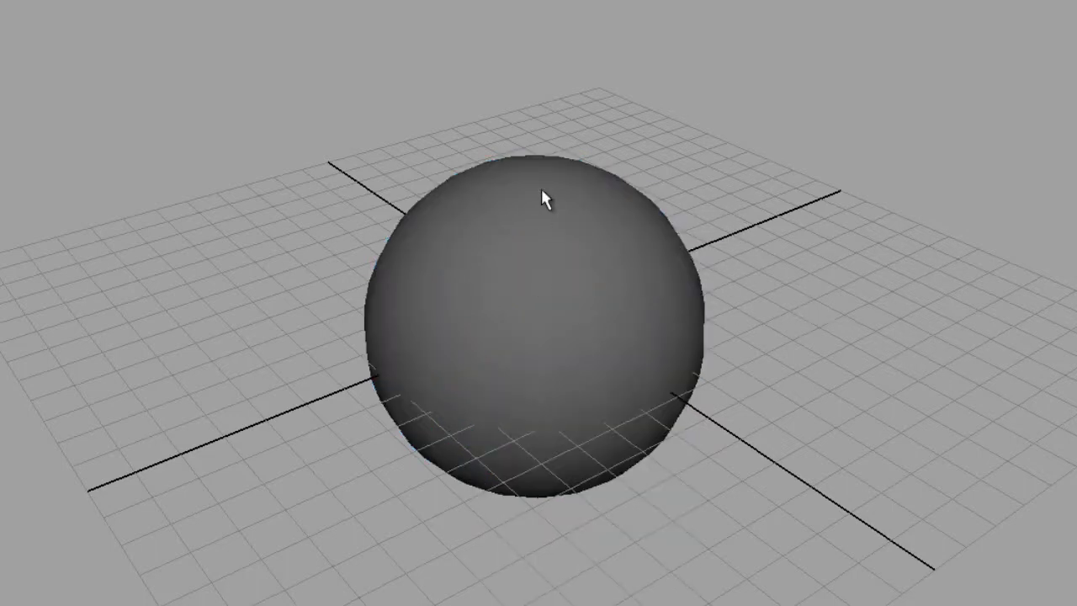
click(537, 229)
- Switch the sphere back to vertex selection and pick three vertices one after another on its upper front
right_click(536, 227)
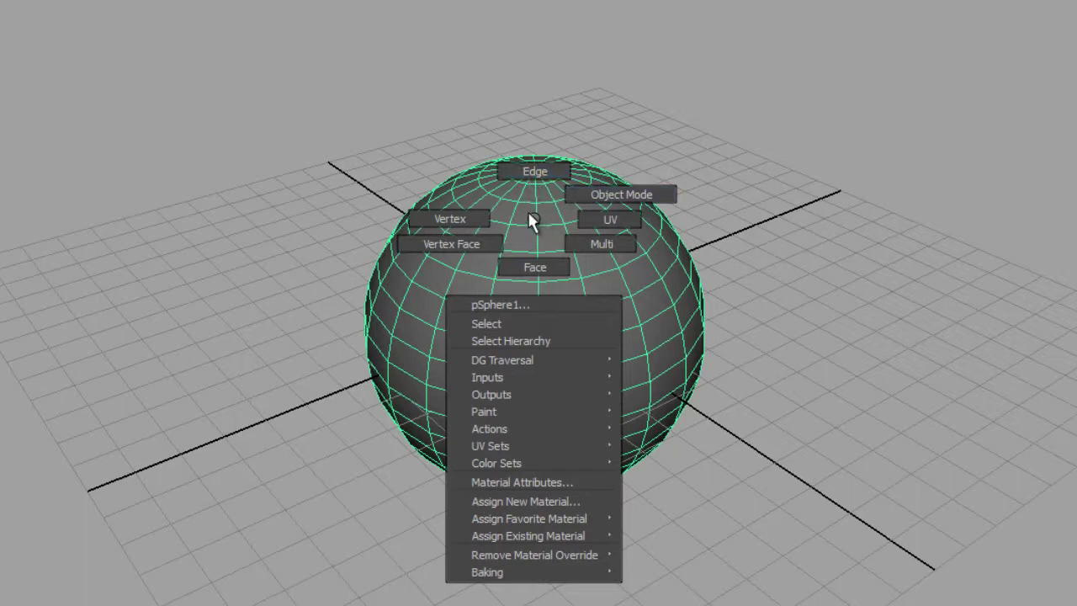
click(465, 217)
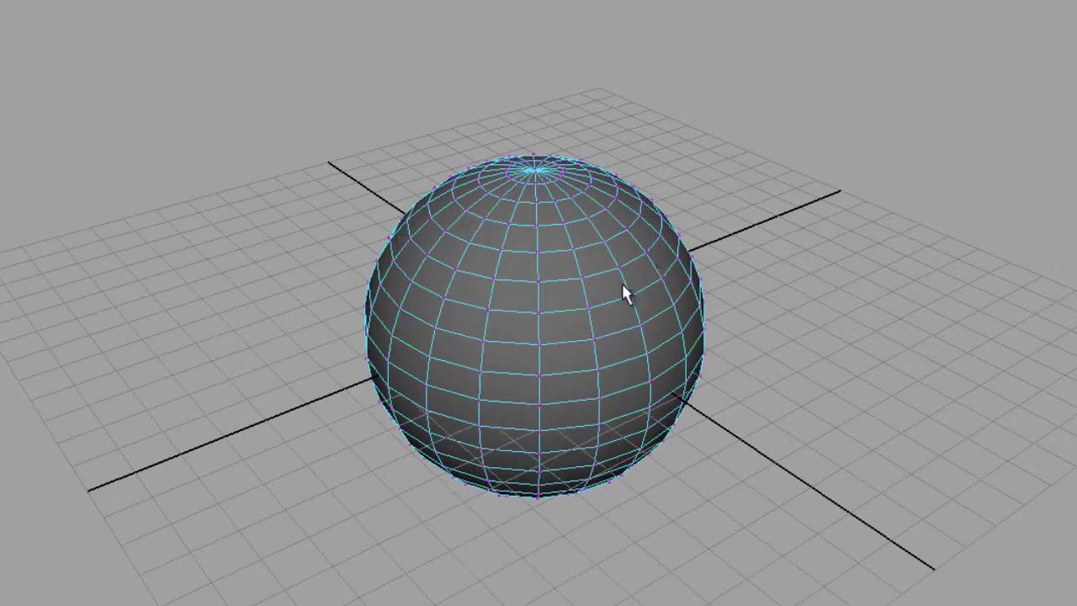
click(538, 256)
click(494, 279)
click(537, 282)
- Switch the sphere to face selection and pick several neighbouring faces one by one on its upper front
right_drag(530, 233, 531, 285)
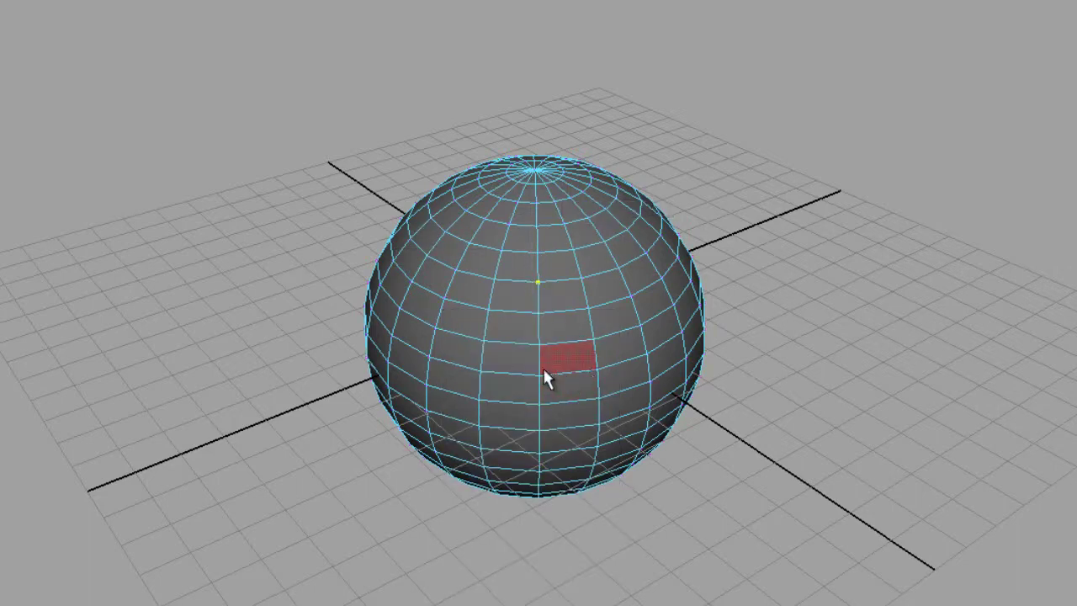
click(517, 292)
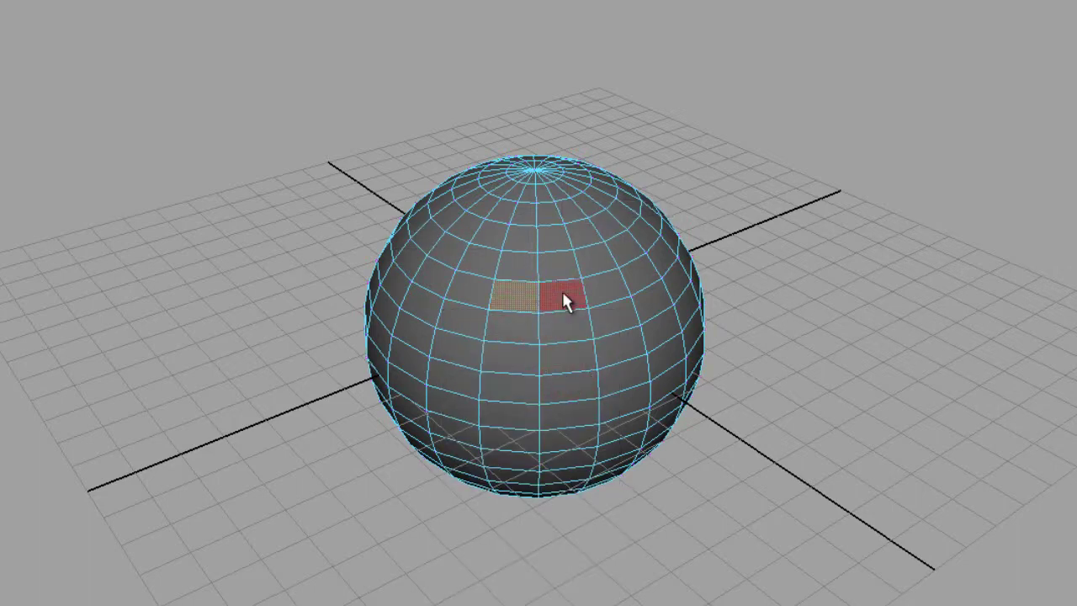
click(561, 288)
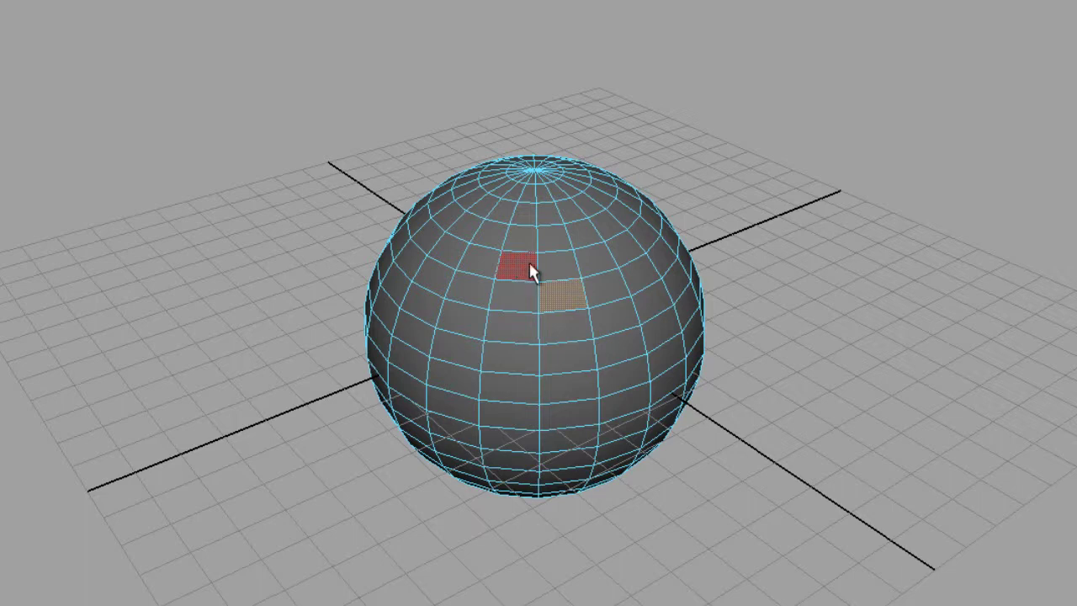
click(566, 264)
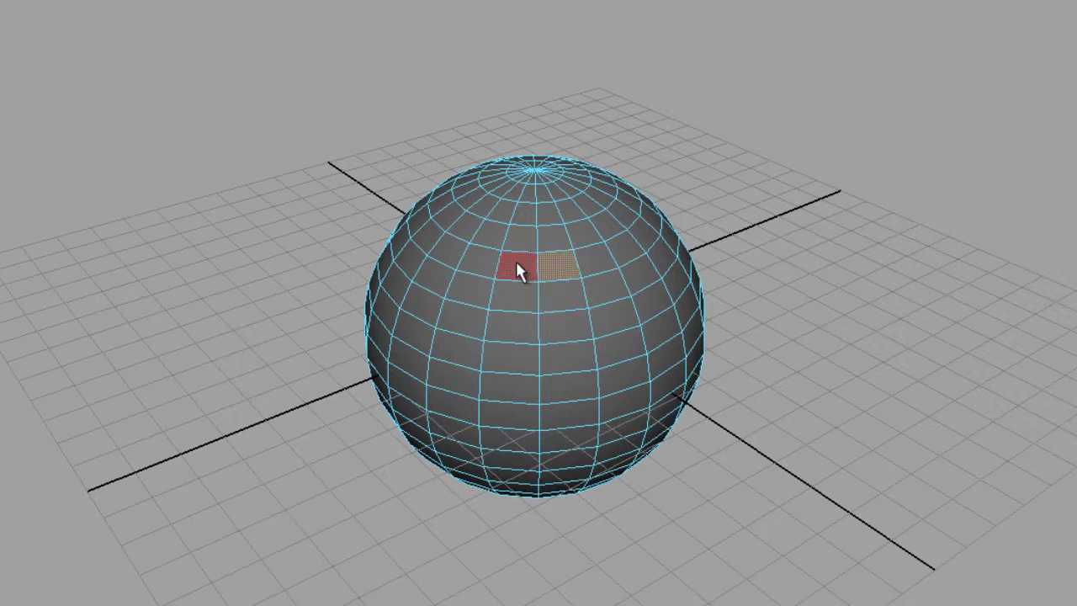
click(556, 286)
click(556, 241)
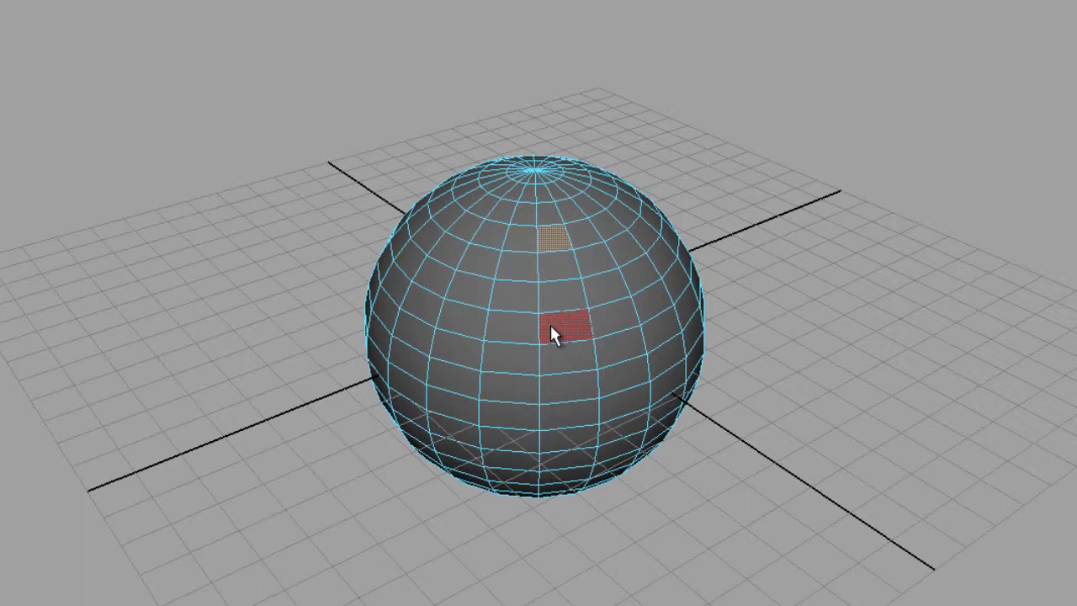
- Switch the sphere to UV selection and on to vertex face selection
right_click(519, 243)
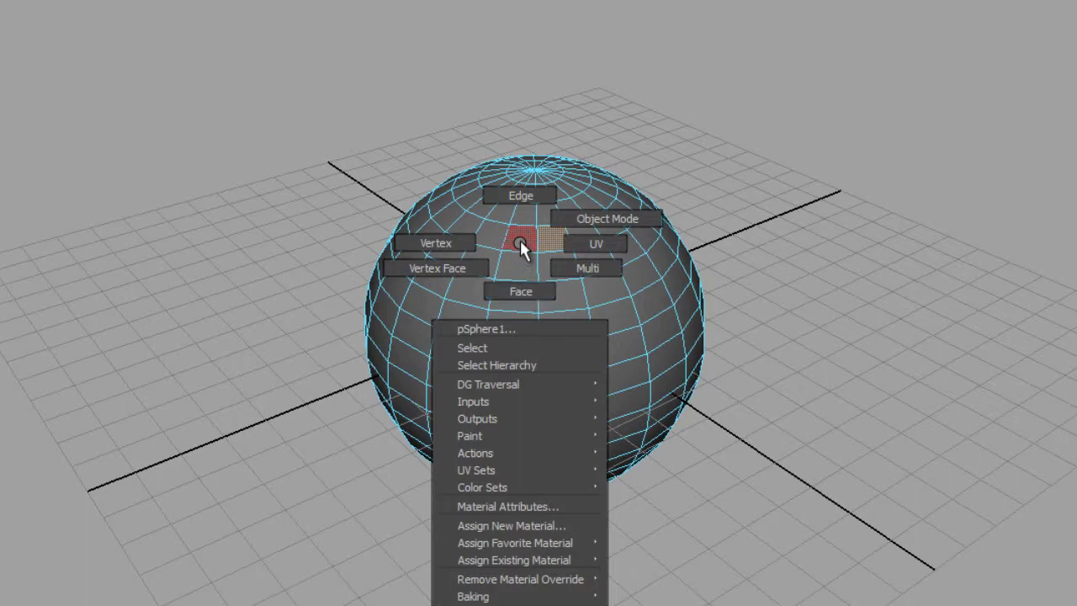
right_drag(520, 240, 520, 241)
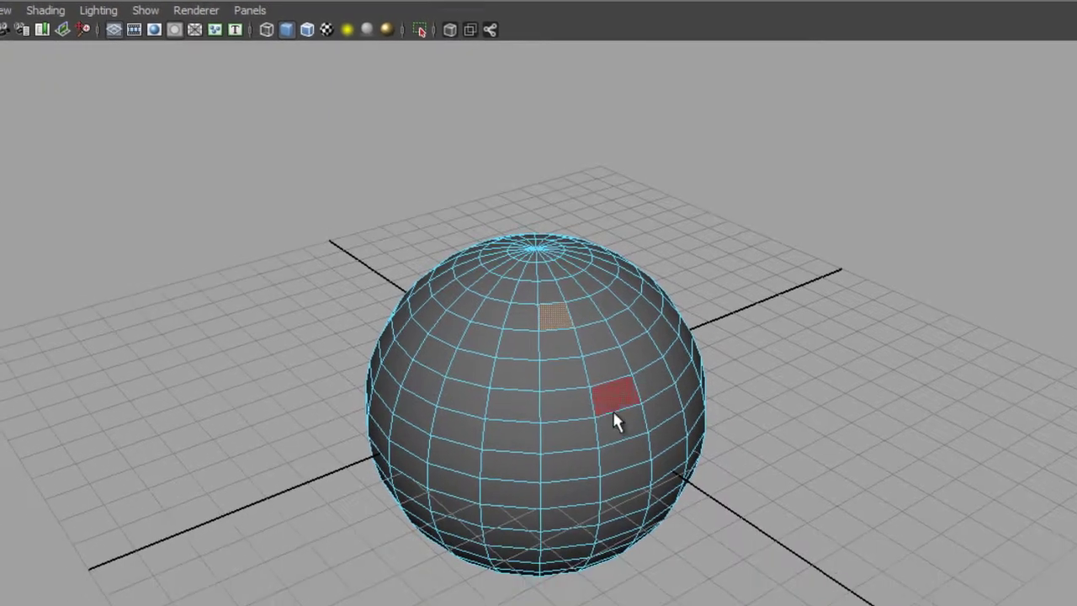
key(ctrl+z)
right_drag(584, 225, 637, 225)
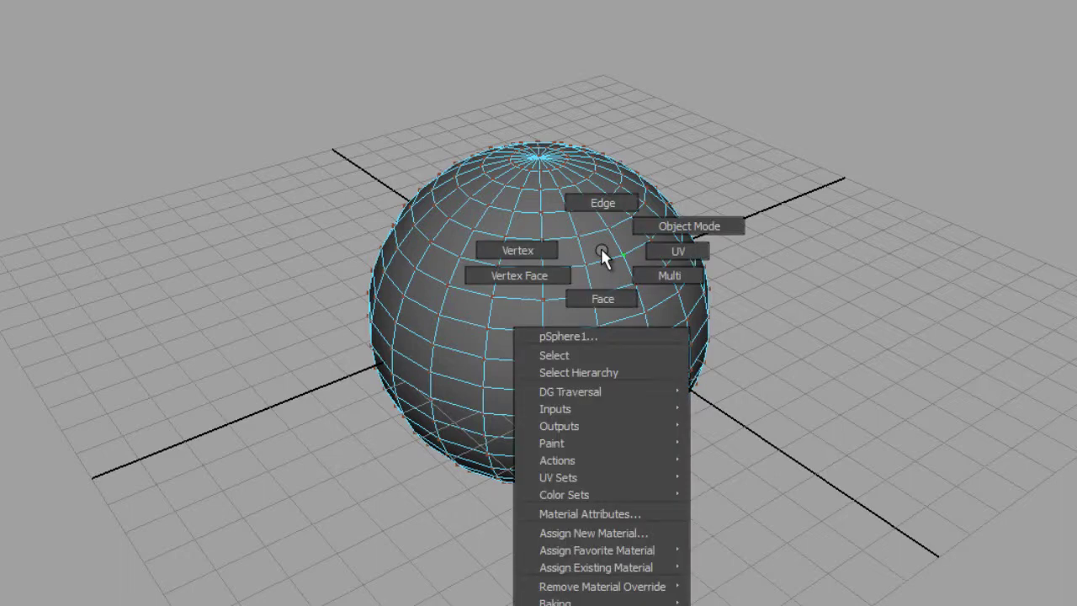
right_drag(602, 257, 551, 268)
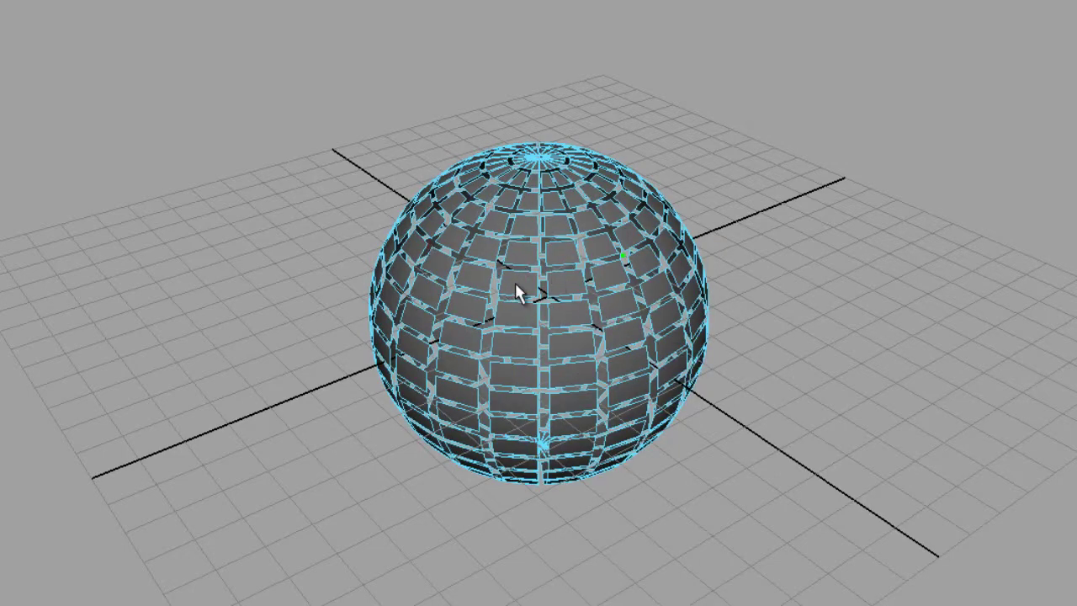
alt+drag(524, 291, 555, 271)
- Switch the sphere to vertex selection and back to object mode
right_drag(568, 244, 517, 244)
alt+drag(413, 297, 546, 226)
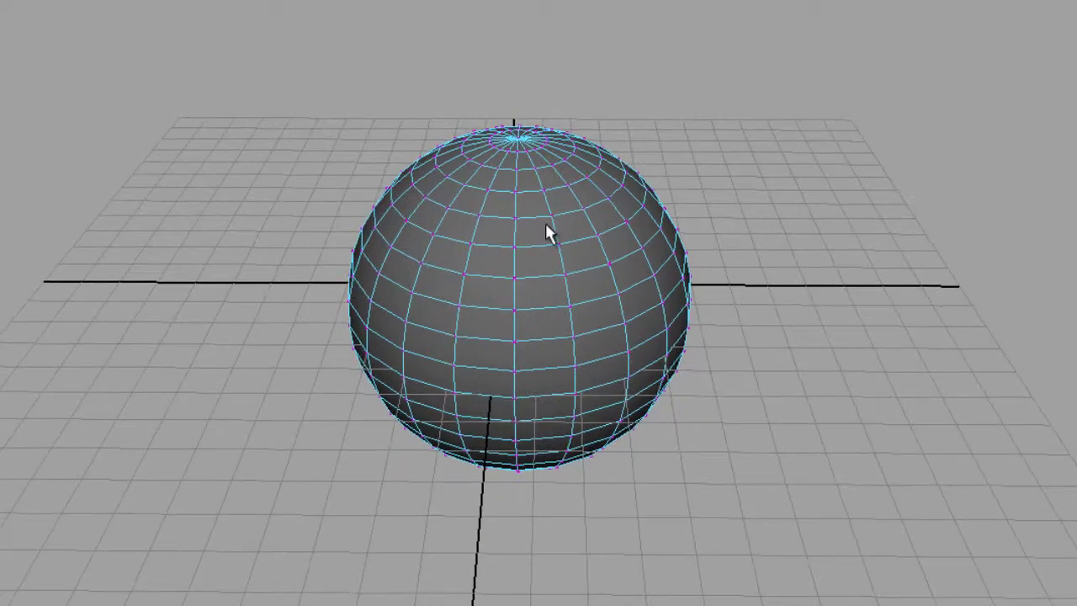
right_drag(545, 225, 590, 200)
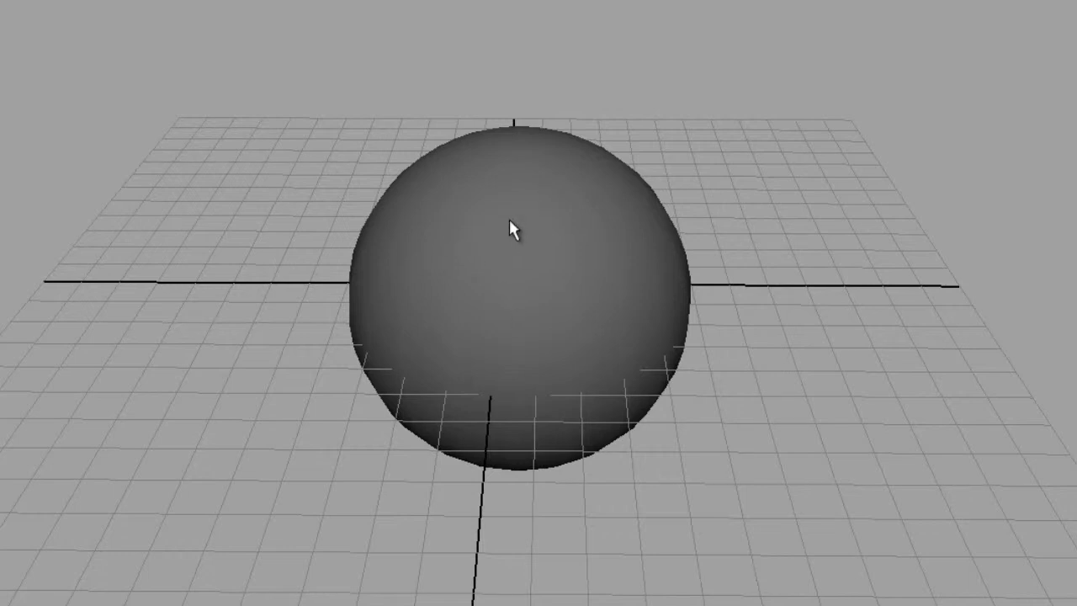
right_drag(509, 221, 510, 222)
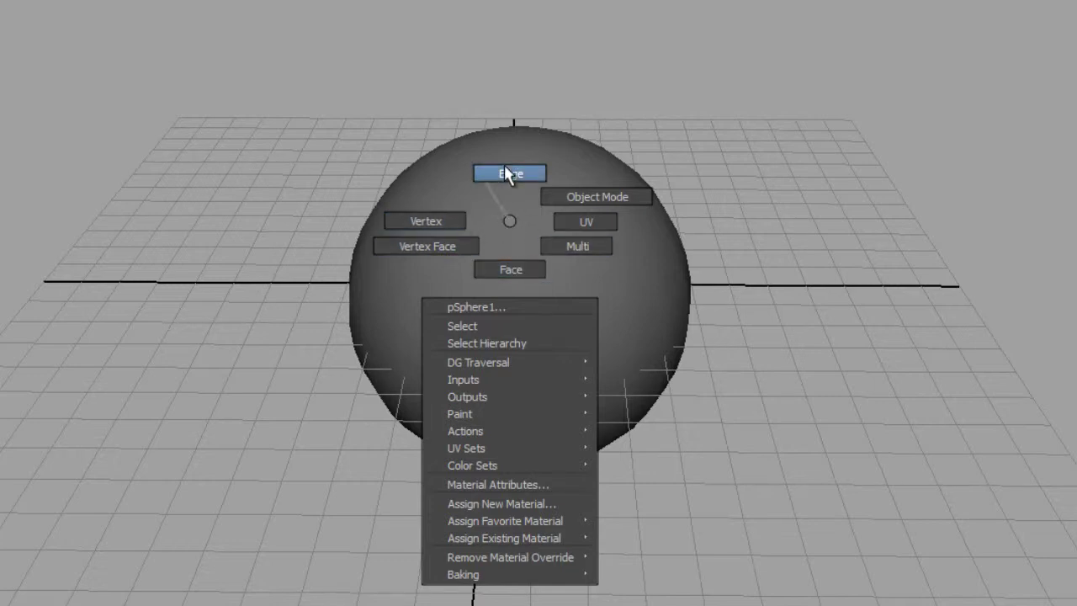
right_drag(524, 262, 506, 216)
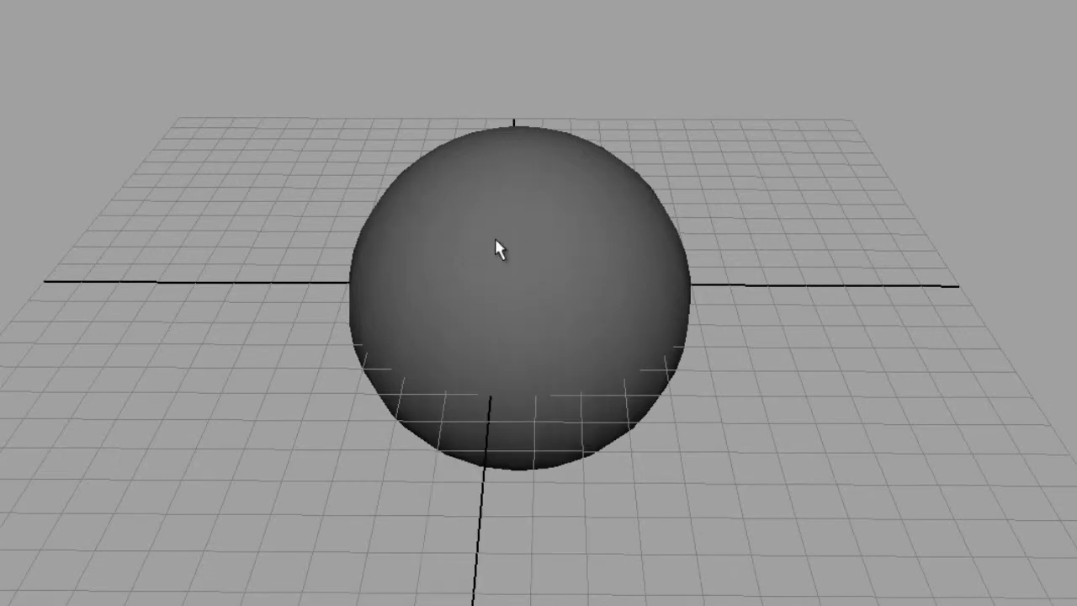
- Select the whole sphere in object mode, clear the selection, and select the sphere again
click(495, 242)
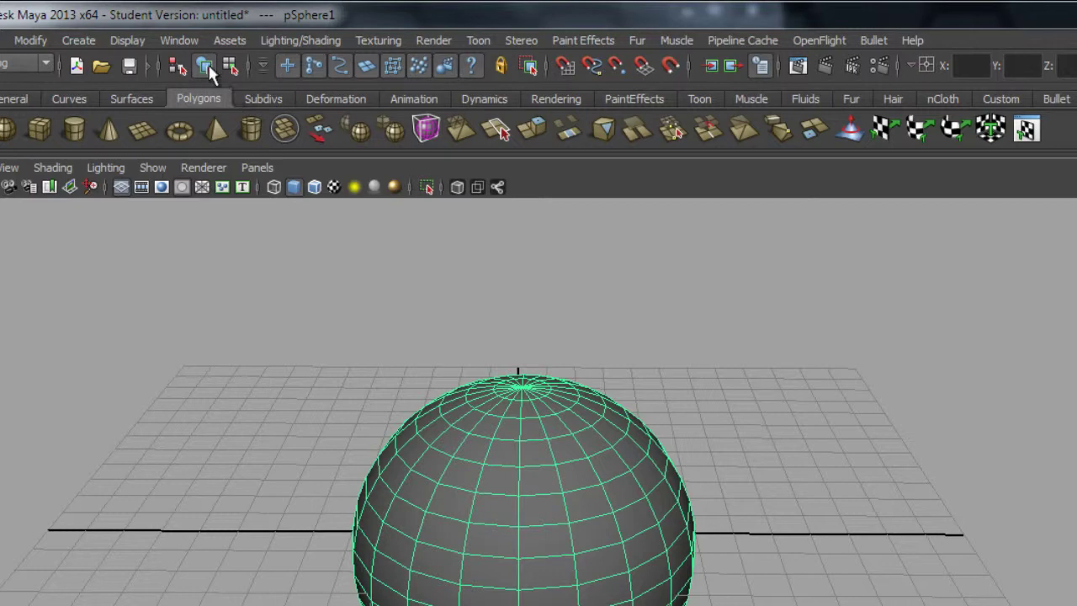
click(255, 398)
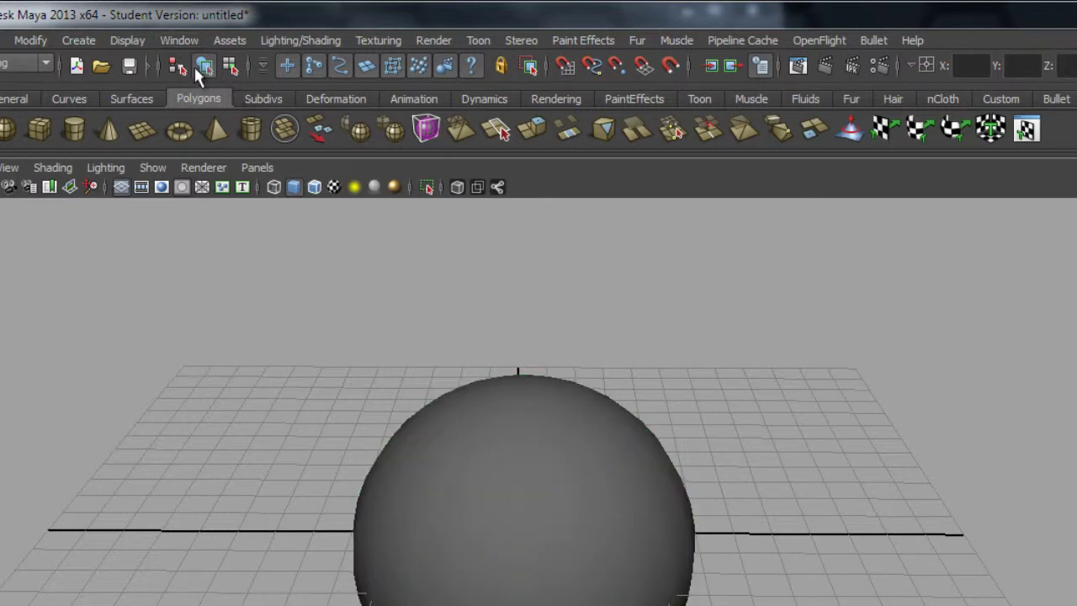
click(455, 454)
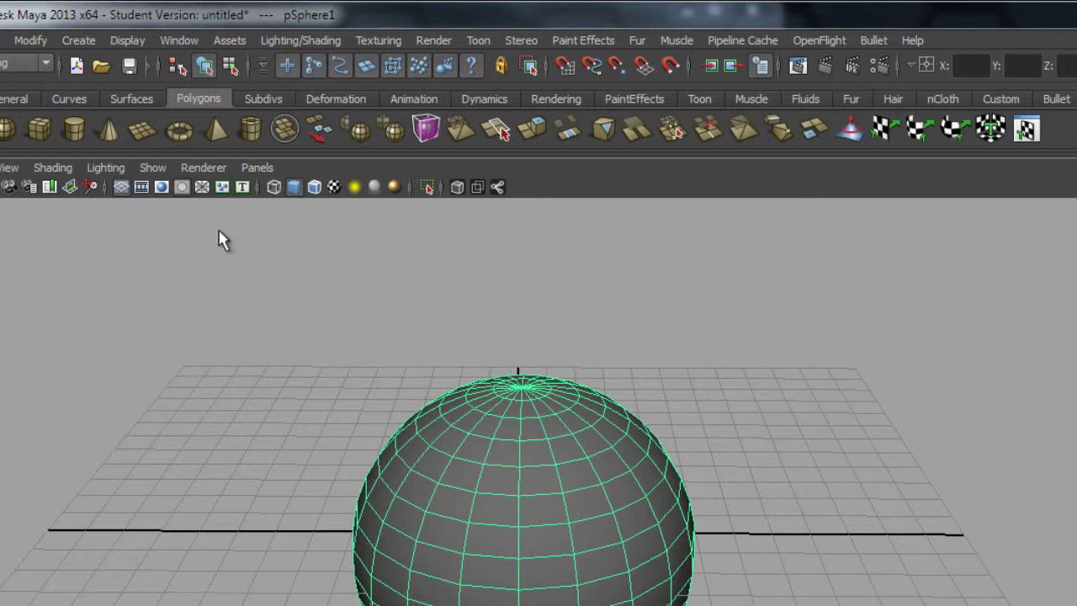
- Set the global selection mode to component type and pick individual vertices on the sphere's upper part
click(230, 70)
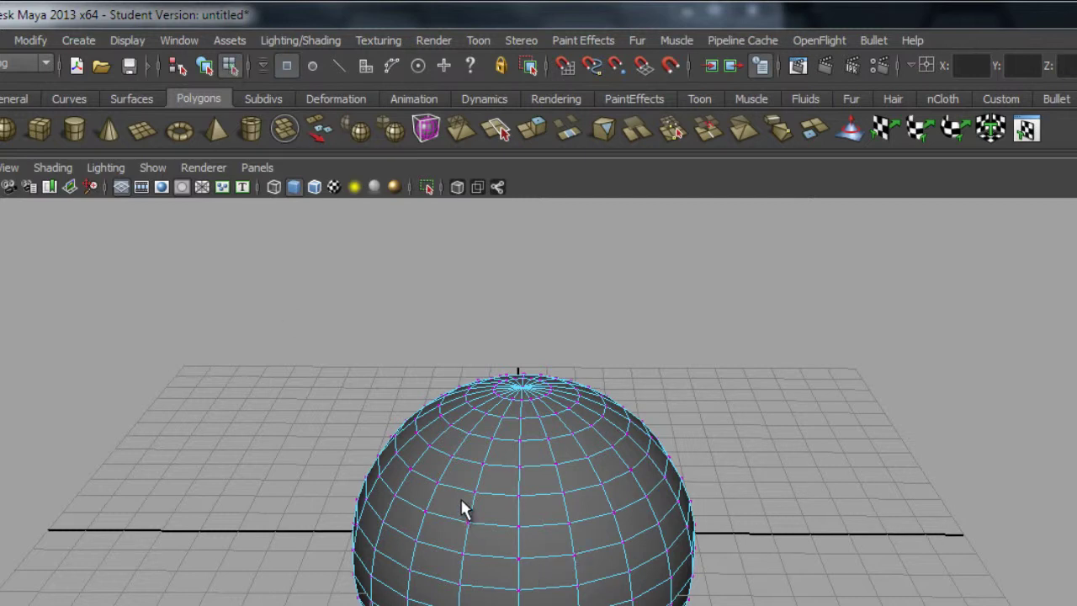
click(542, 423)
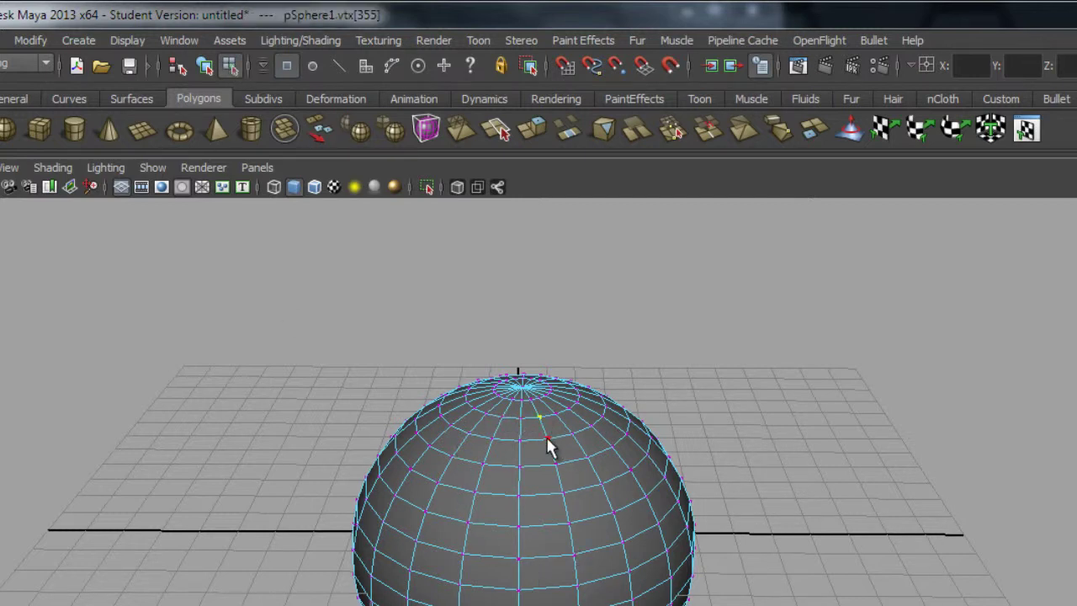
click(427, 441)
click(418, 434)
click(396, 453)
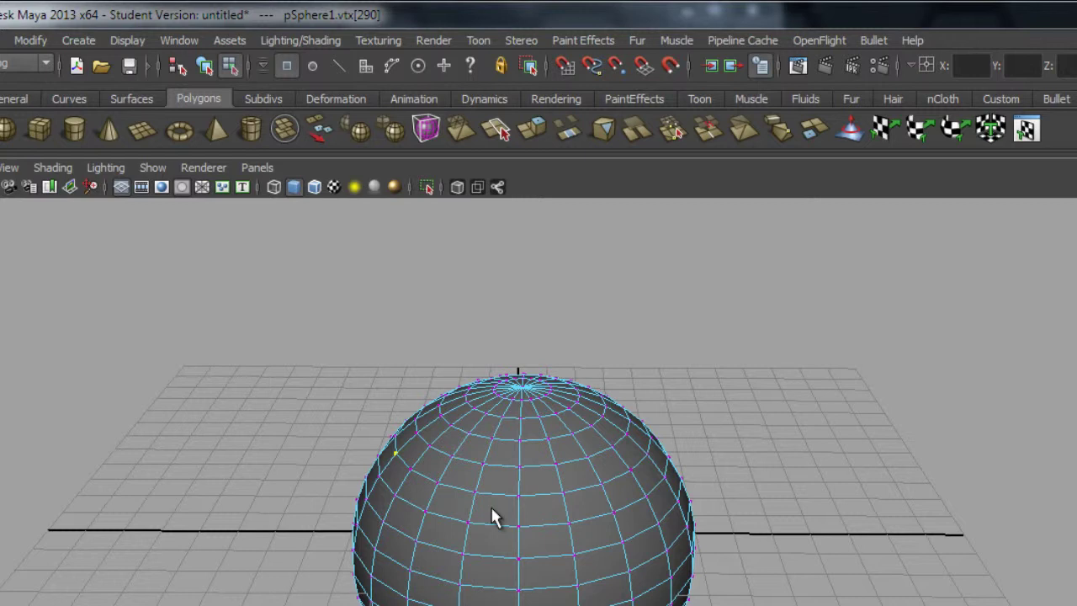
- Restrict component picking on the sphere to lines instead of points and select a single edge on its upper part
click(337, 64)
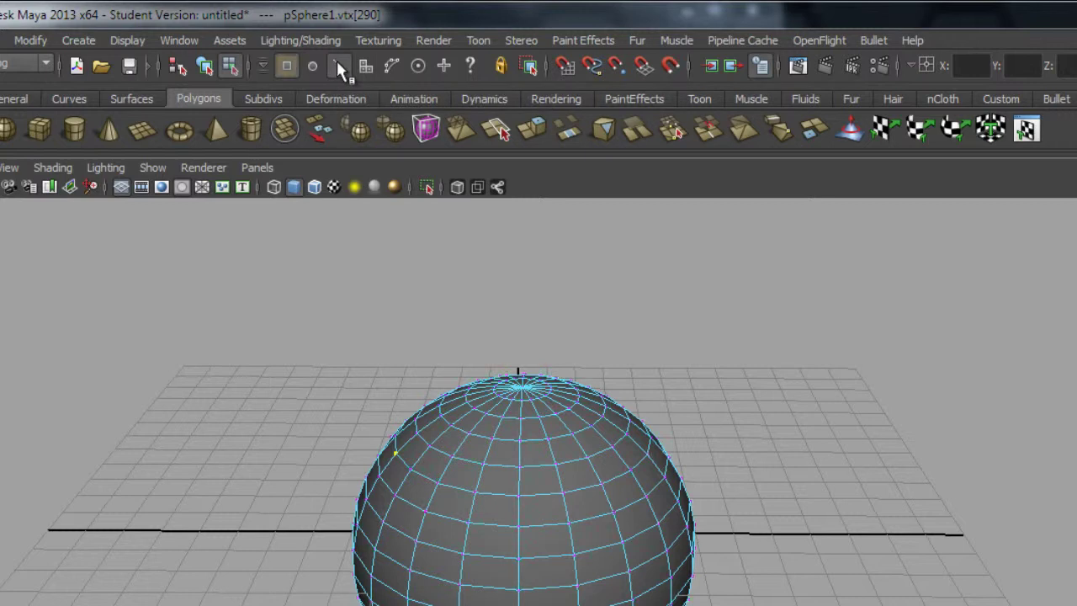
click(463, 461)
click(504, 464)
click(507, 438)
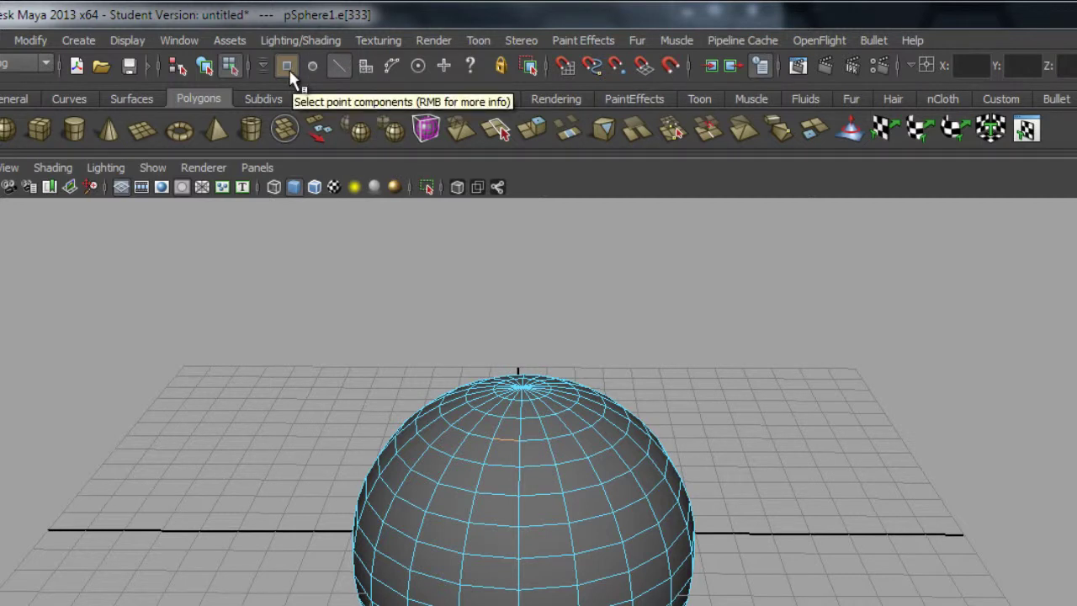
- Allow face components to be picked as well and select a vertical strip of four faces on the sphere's front
click(358, 69)
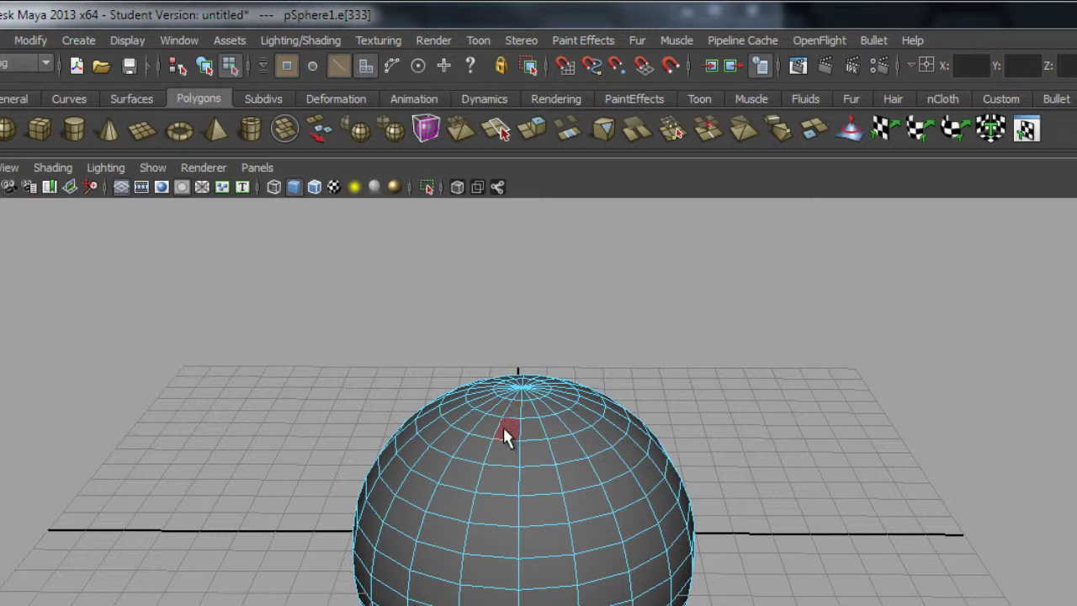
click(534, 451)
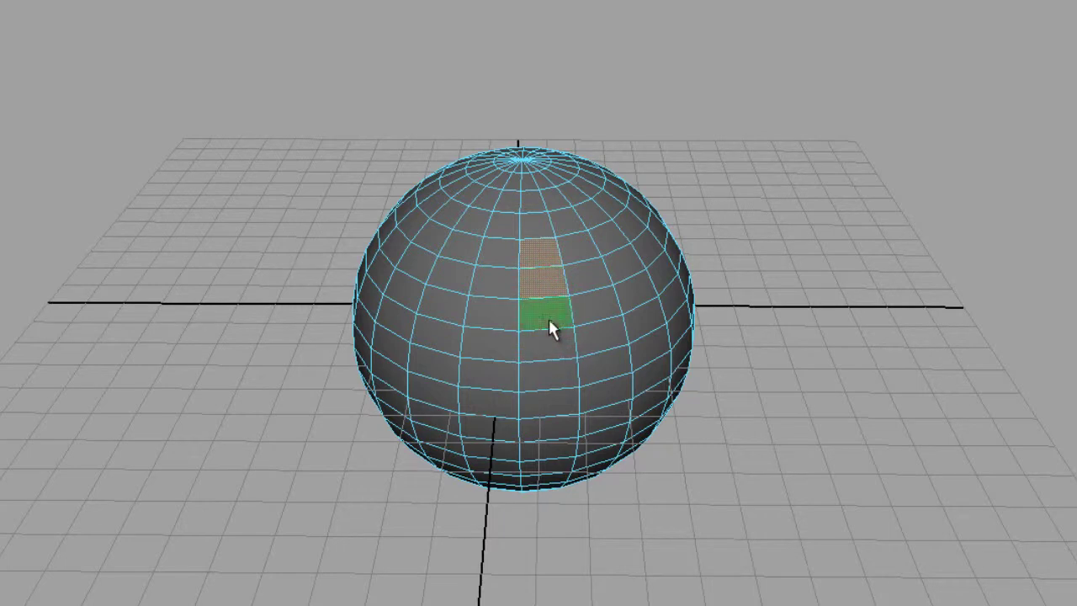
shift+click(554, 354)
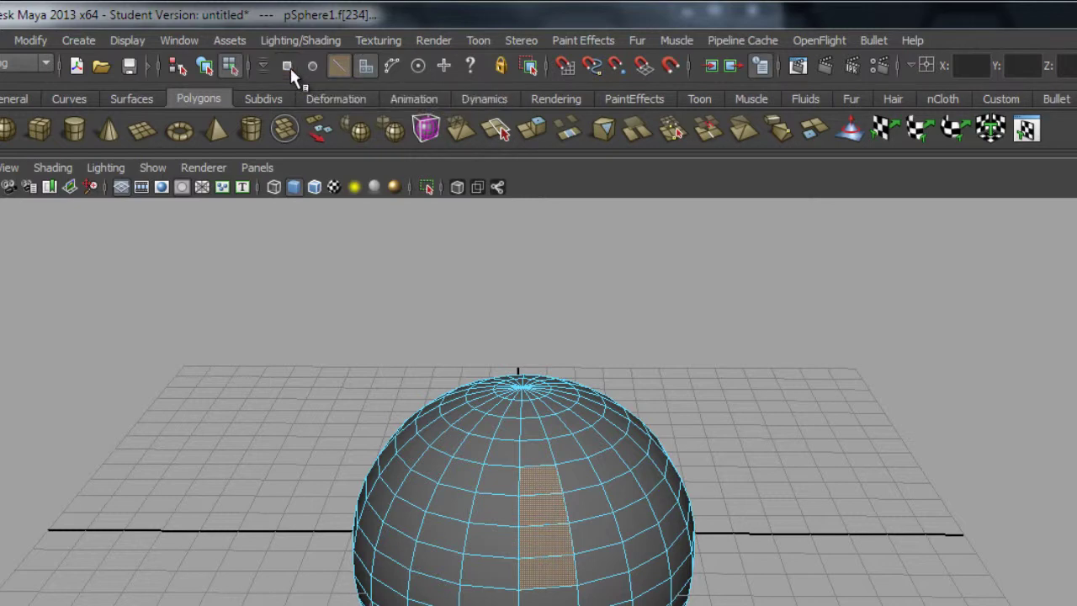
- Enable point components again and add four vertices above the face strip to the selection
click(288, 65)
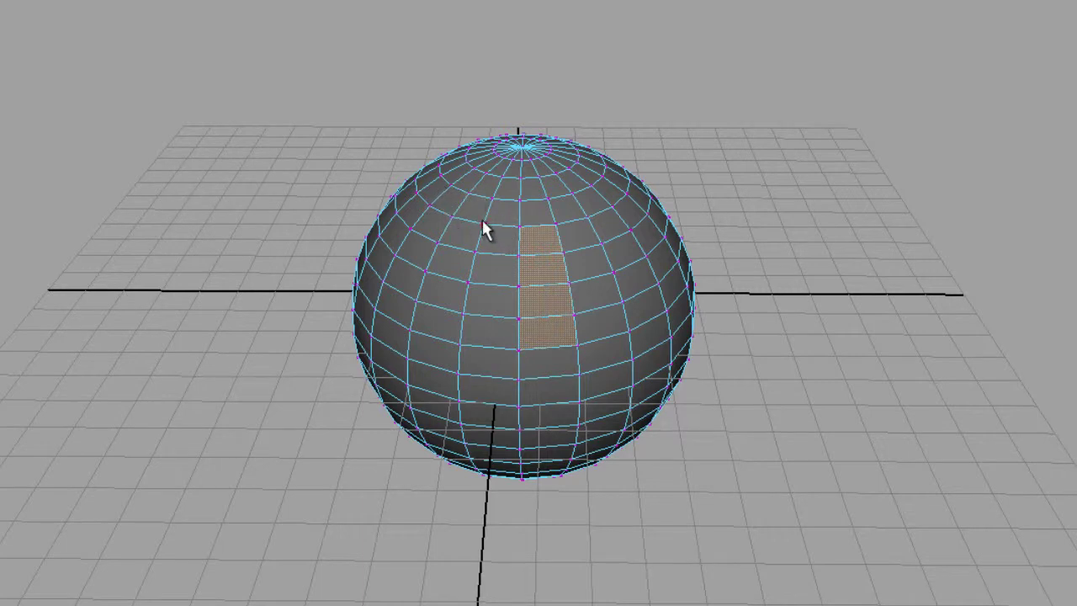
click(483, 223)
shift+click(519, 199)
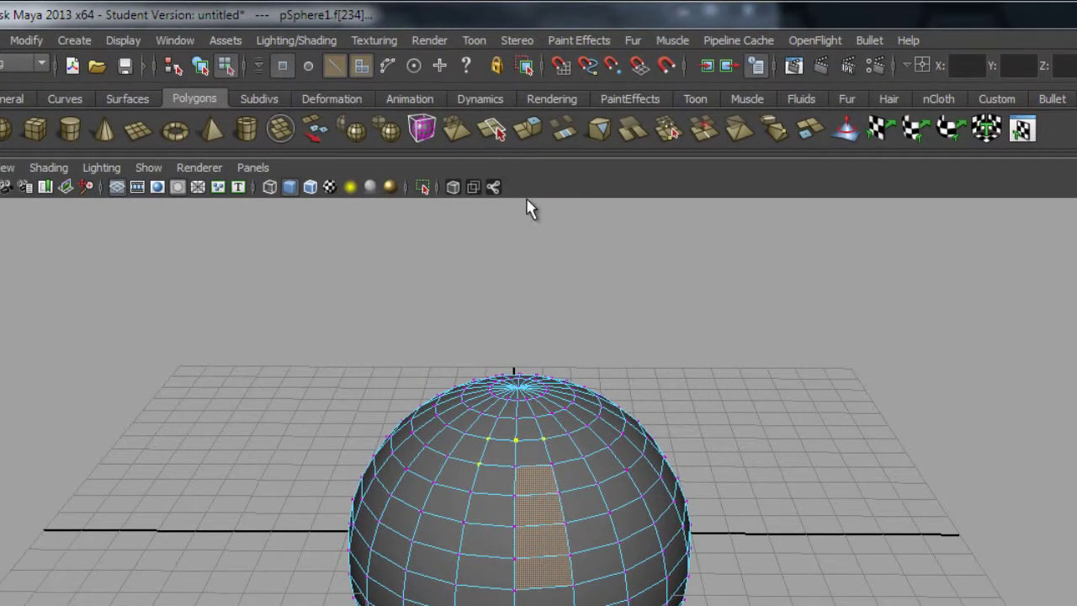
- Extrude the selected strip of faces and pull it outward from the sphere
click(526, 129)
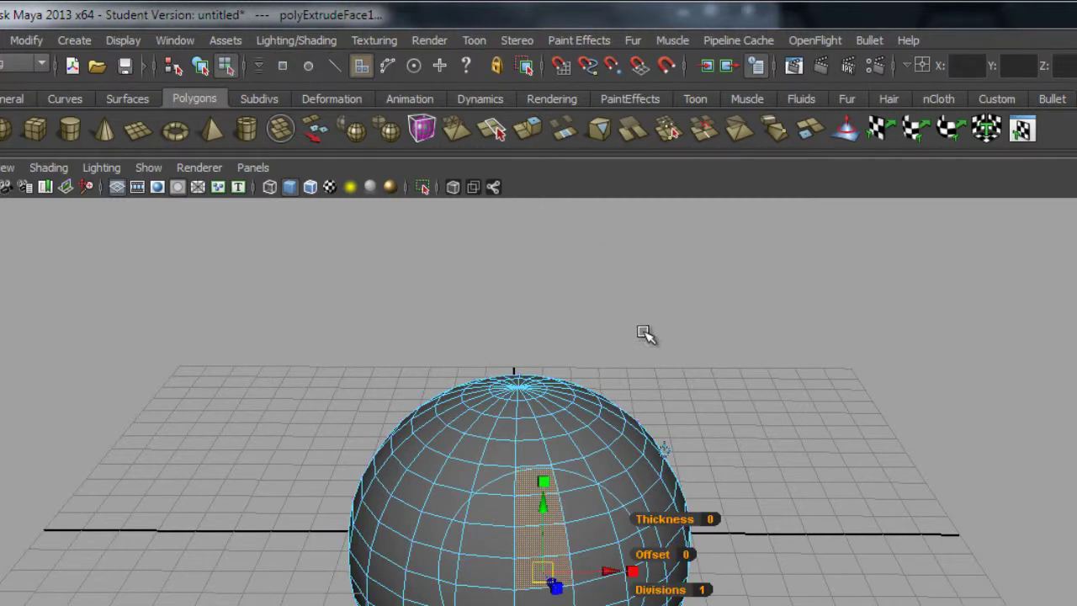
alt+drag(647, 311, 493, 295)
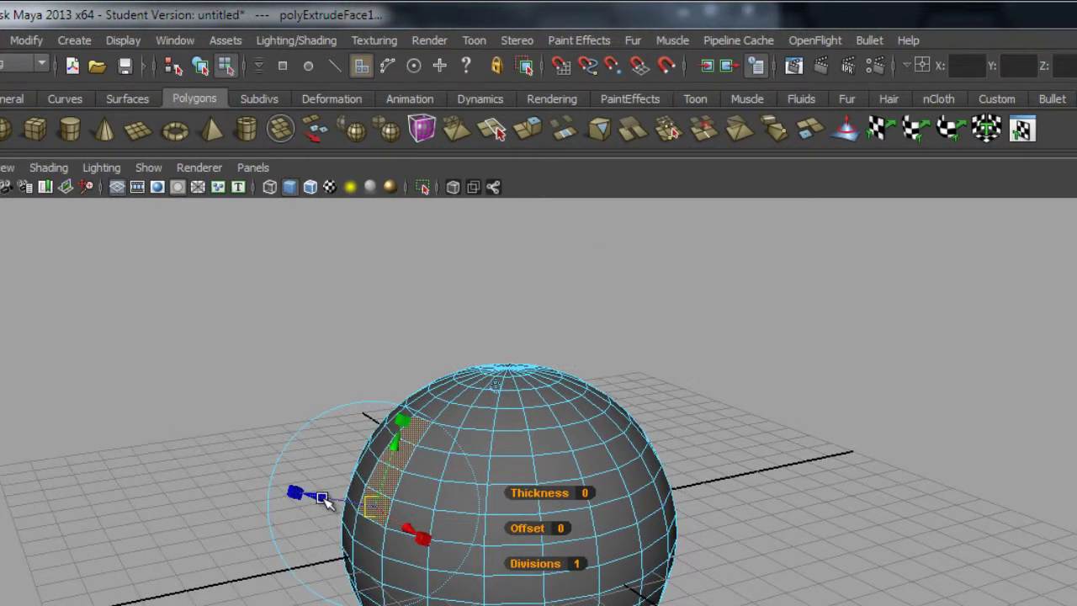
drag(308, 500, 219, 476)
alt+drag(321, 560, 598, 510)
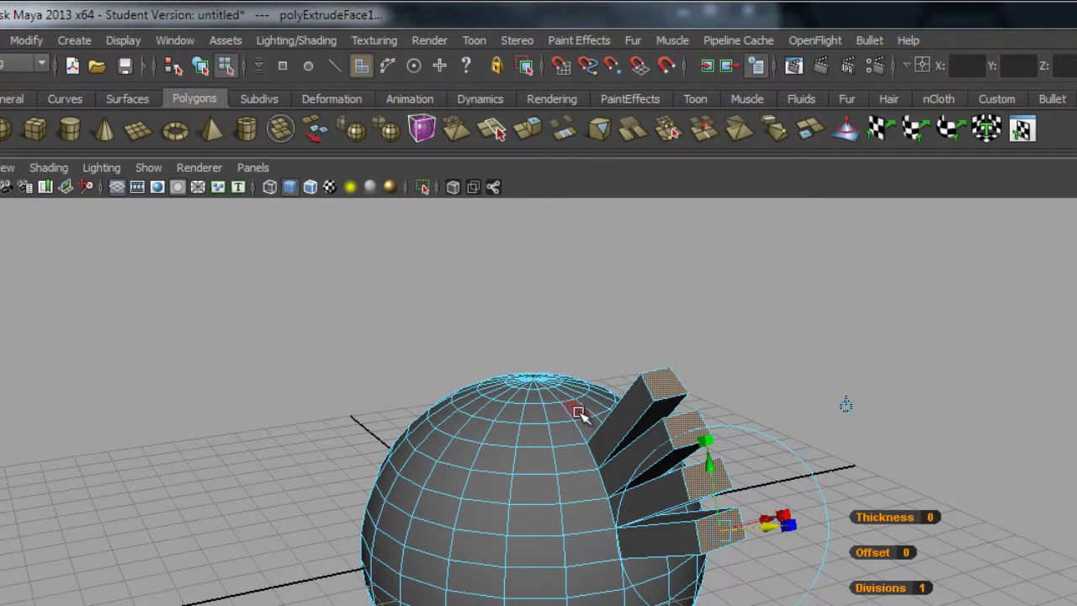
- Undo the face extrusion, restoring the mixed selection of faces and vertices
key(ctrl+z)
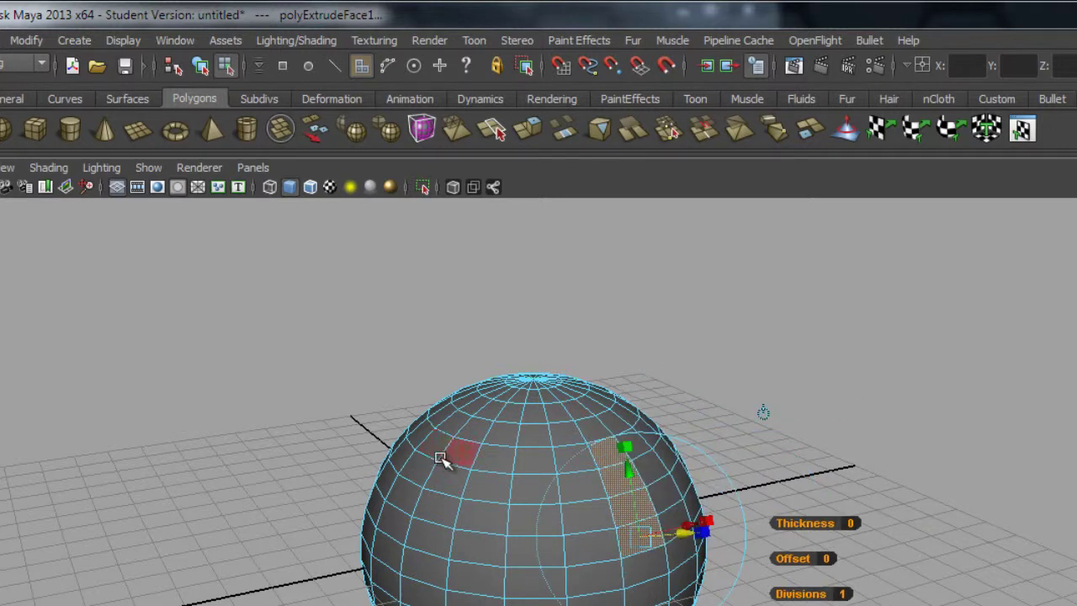
key(ctrl+z)
alt+drag(656, 539, 567, 548)
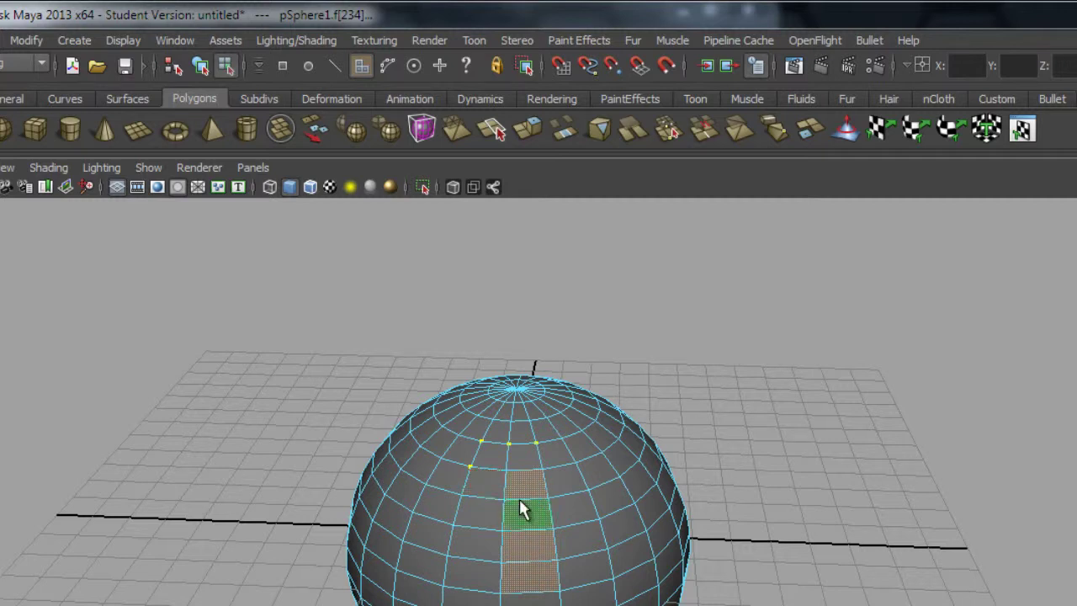
- Add edges beside the face strip to the mixed selection and extrude the selected faces outward
click(333, 66)
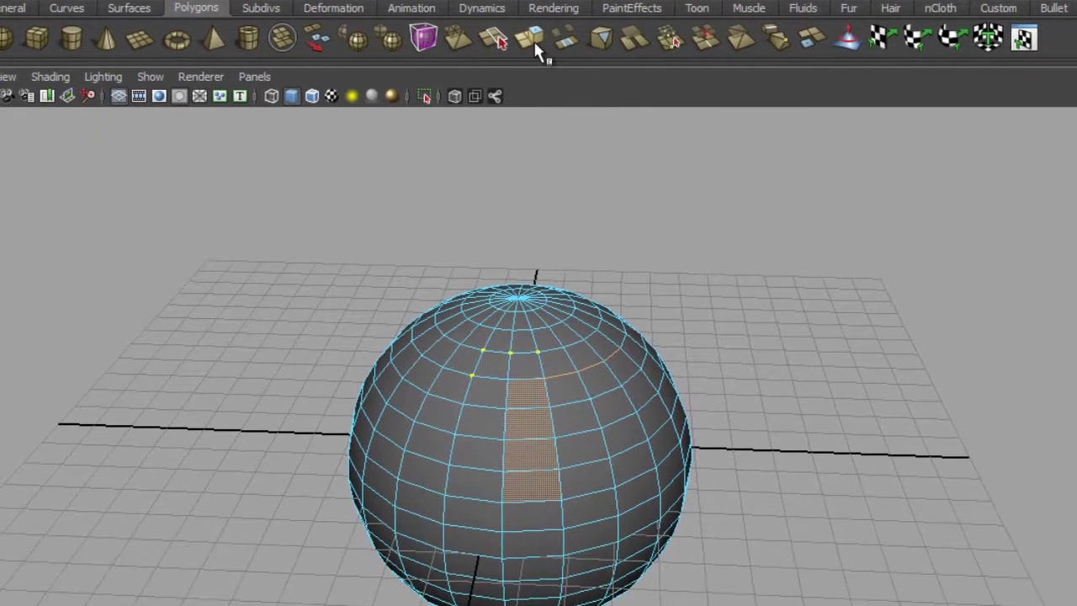
click(531, 129)
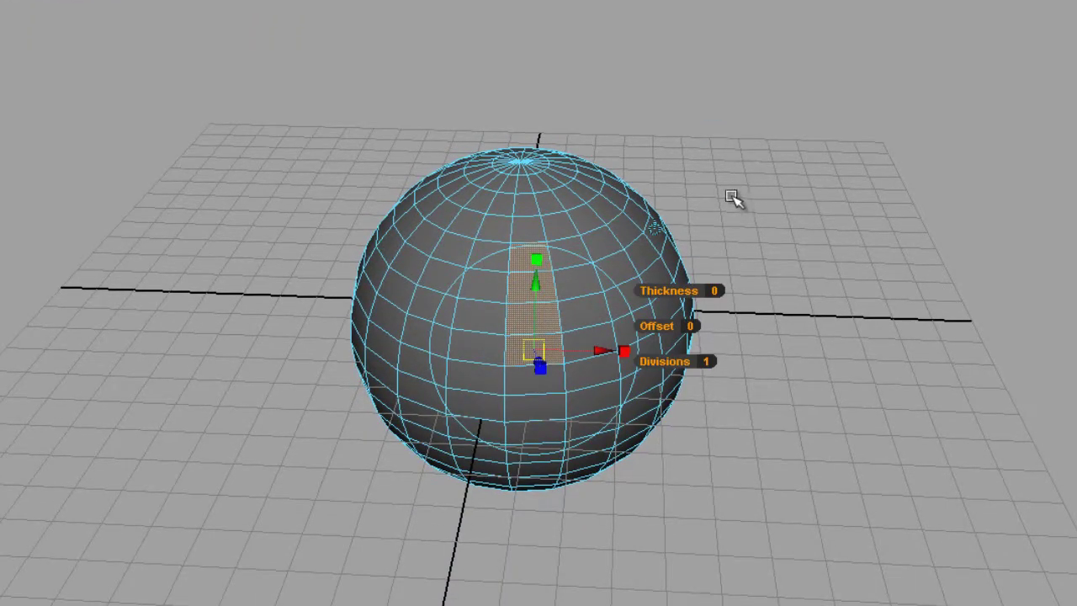
alt+drag(735, 197, 505, 154)
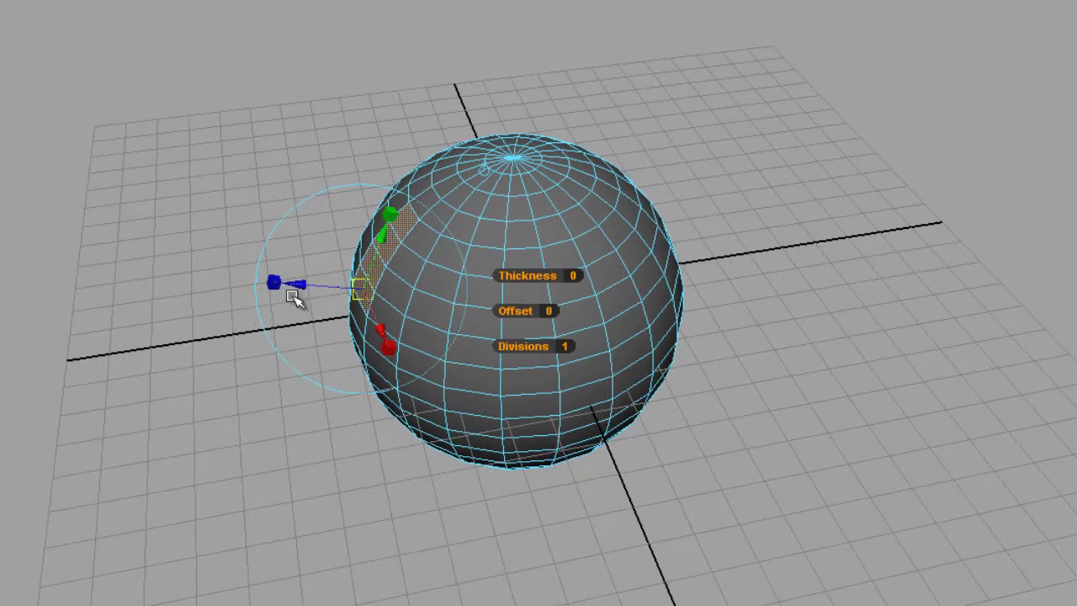
drag(298, 286, 211, 267)
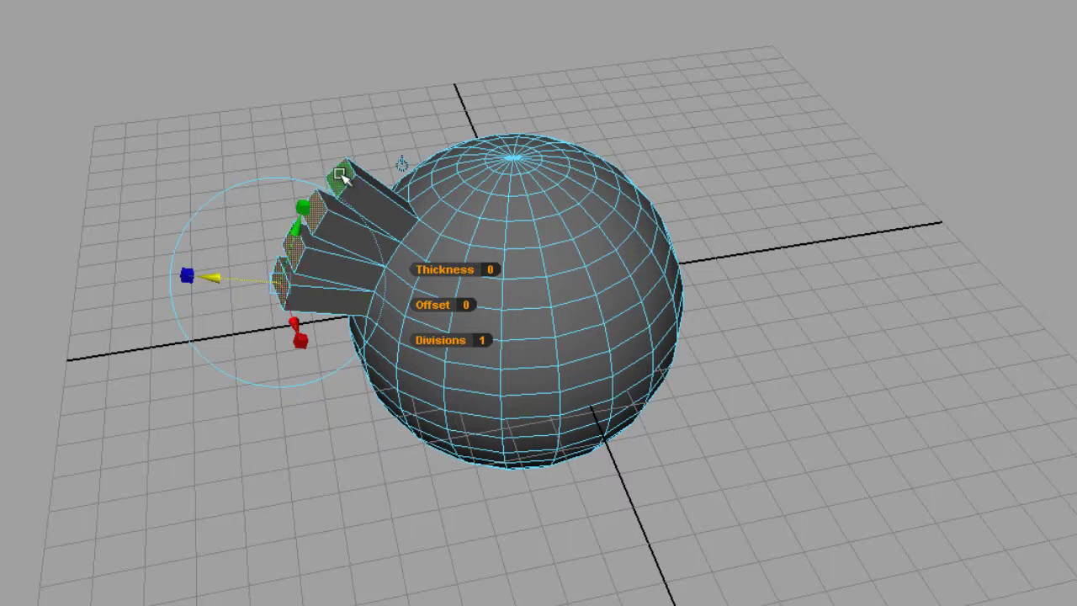
- Undo the second face extrusion back to the mixed selection of faces, vertices and edges
key(ctrl+z)
key(ctrl+z)
key(ctrl+z)
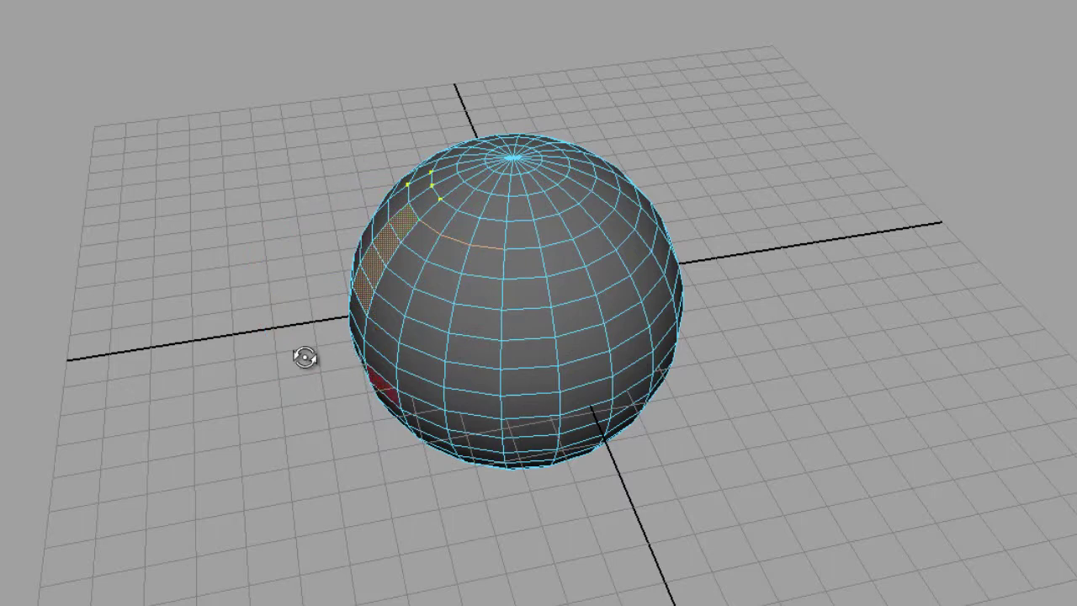
alt+drag(305, 358, 442, 359)
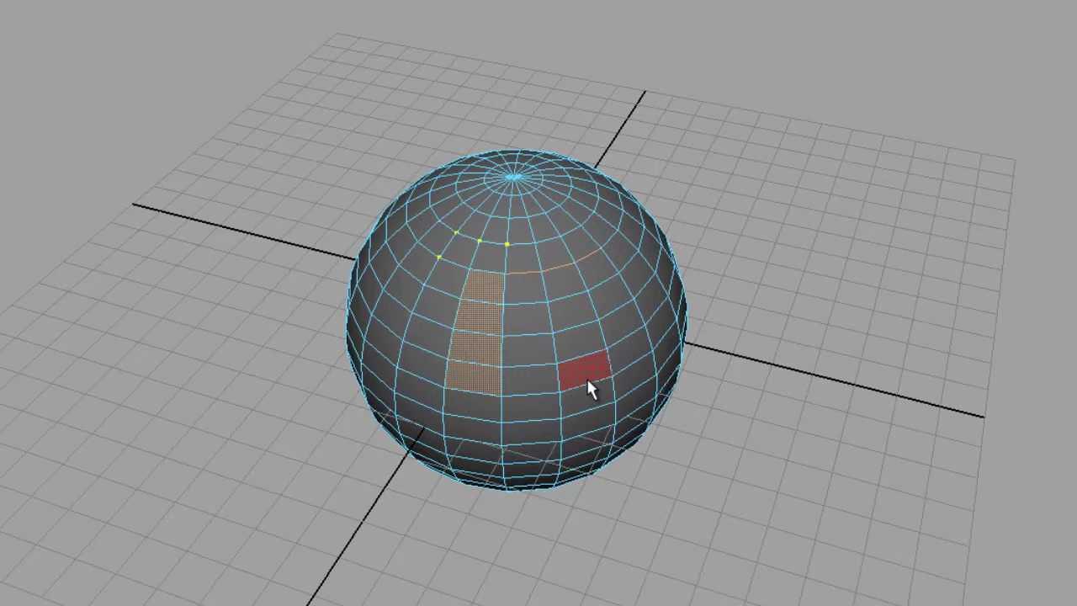
- Switch the sphere to edge selection and select one horizontal edge near its front centre
right_click(501, 371)
click(505, 323)
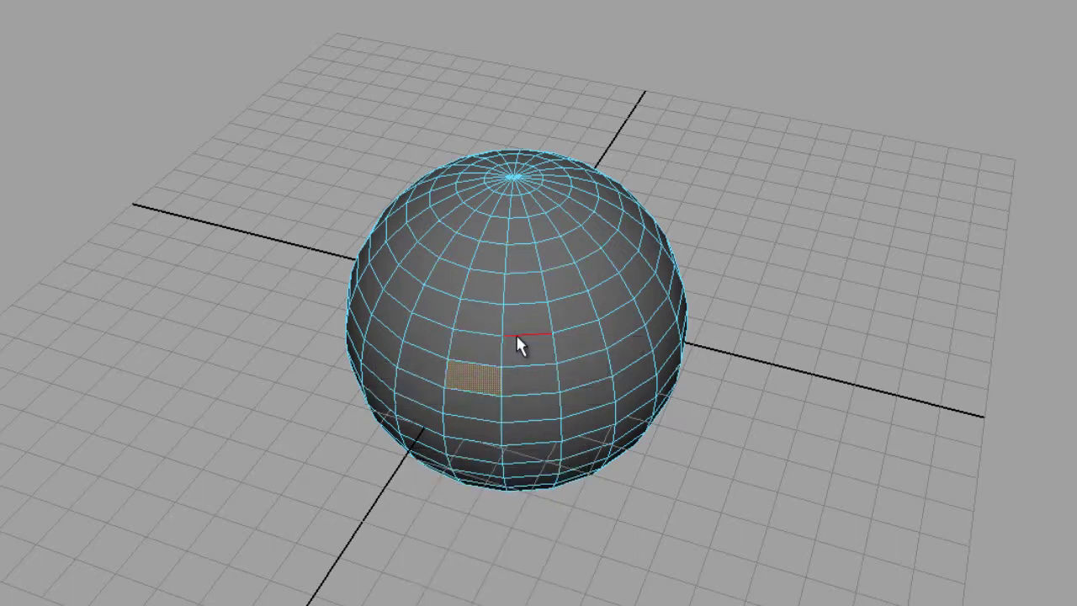
click(516, 334)
- Switch the sphere to vertex selection and clear the current selection
right_click(527, 358)
click(476, 348)
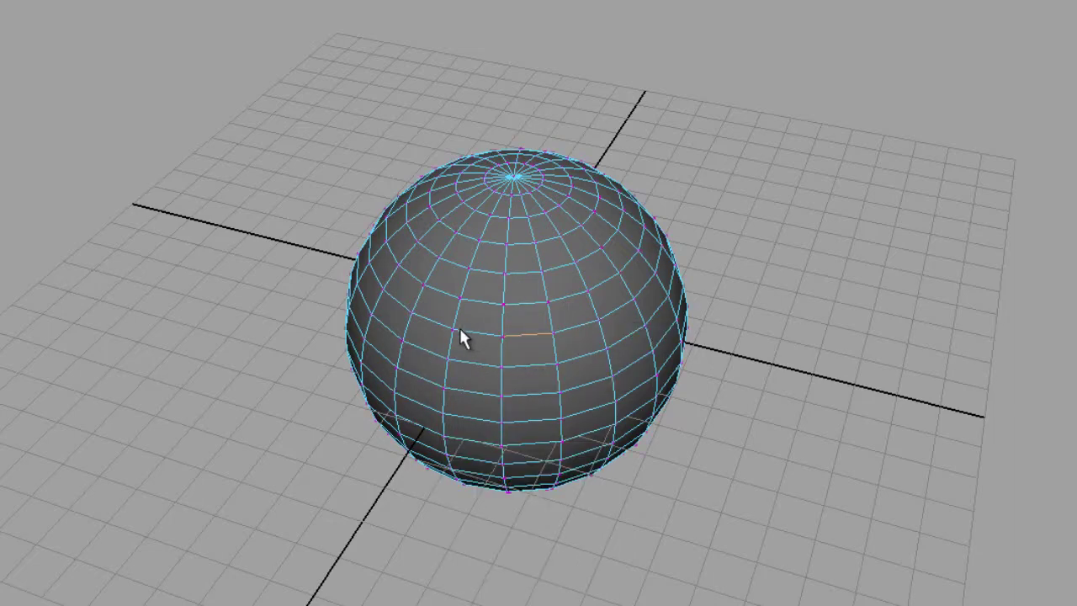
click(753, 340)
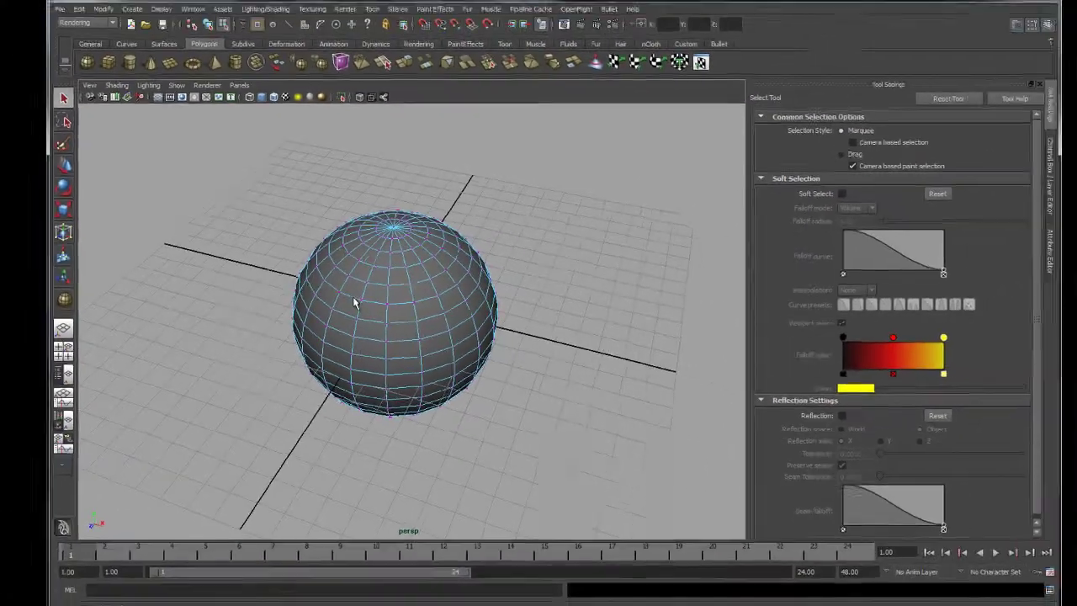
- Set the global selection mode to object type and back to component type
alt+drag(427, 283, 457, 276)
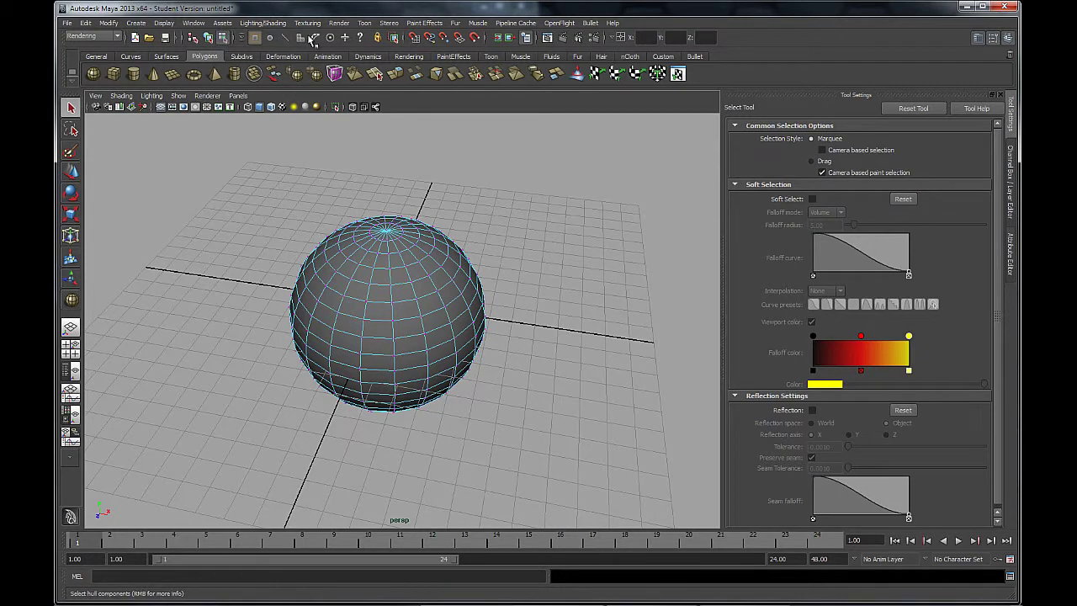
click(208, 39)
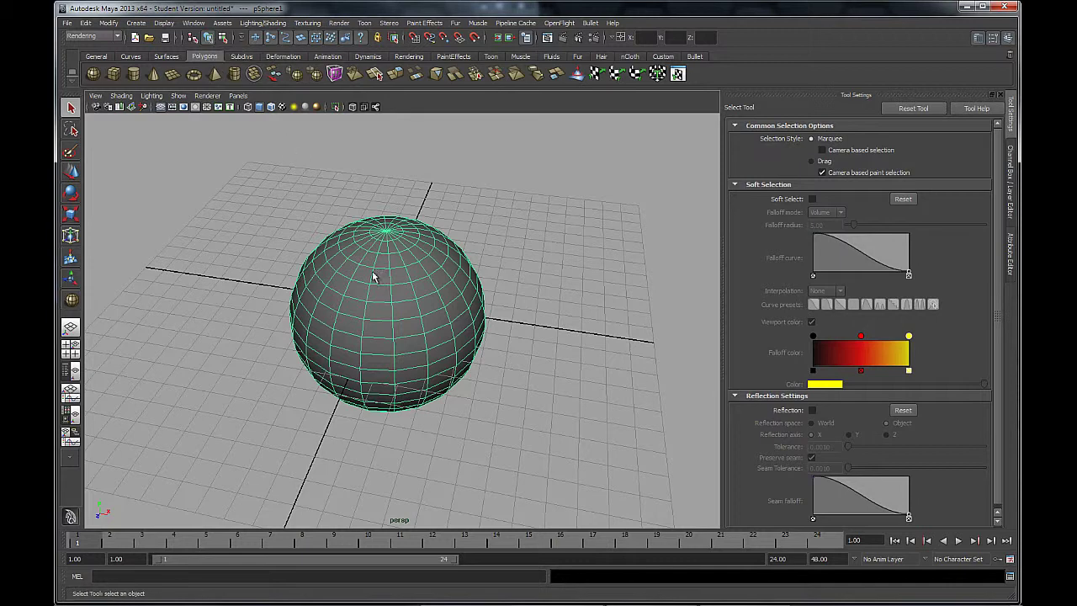
click(223, 38)
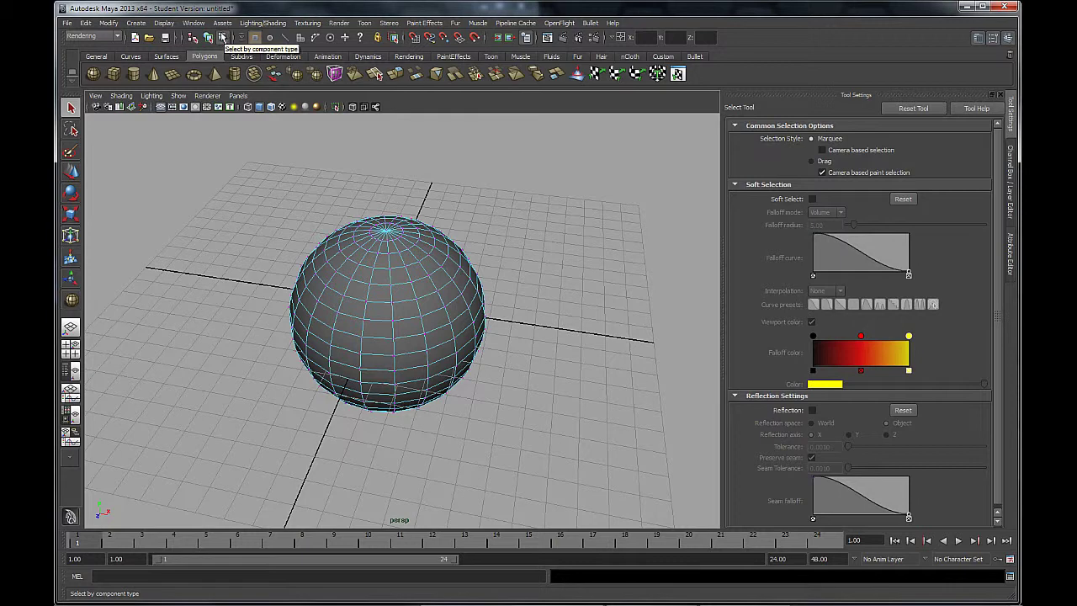
- Return the sphere to object mode through its own selection options and select the whole sphere
right_click(375, 269)
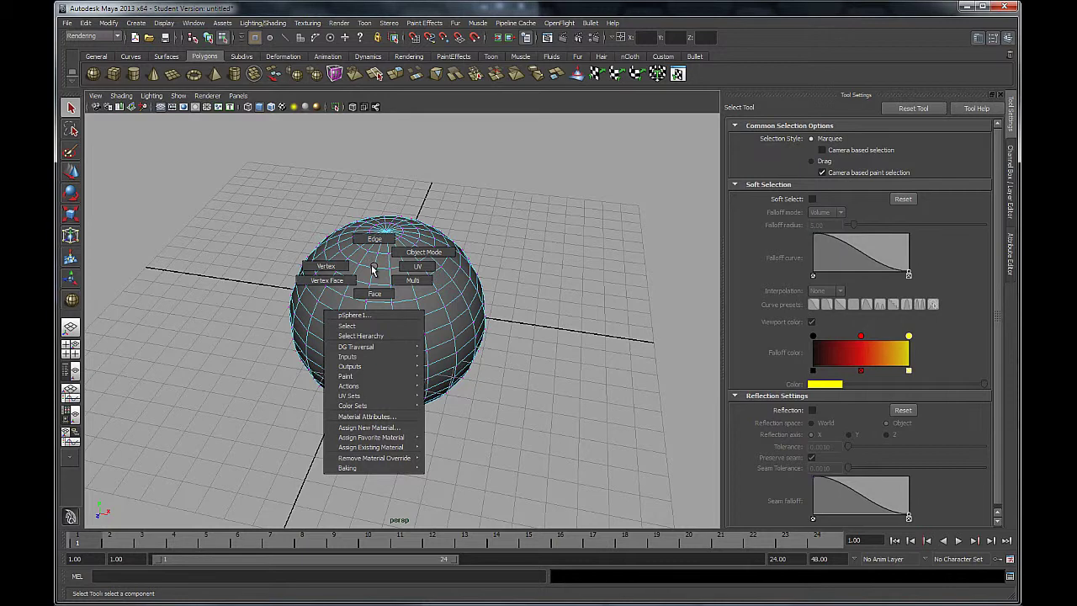
click(426, 252)
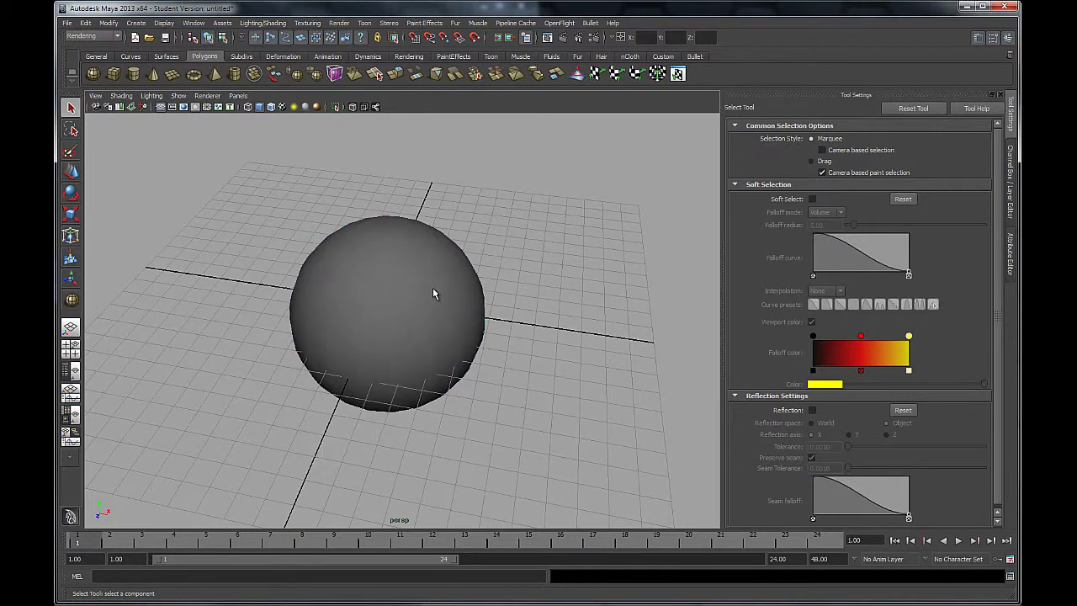
click(394, 309)
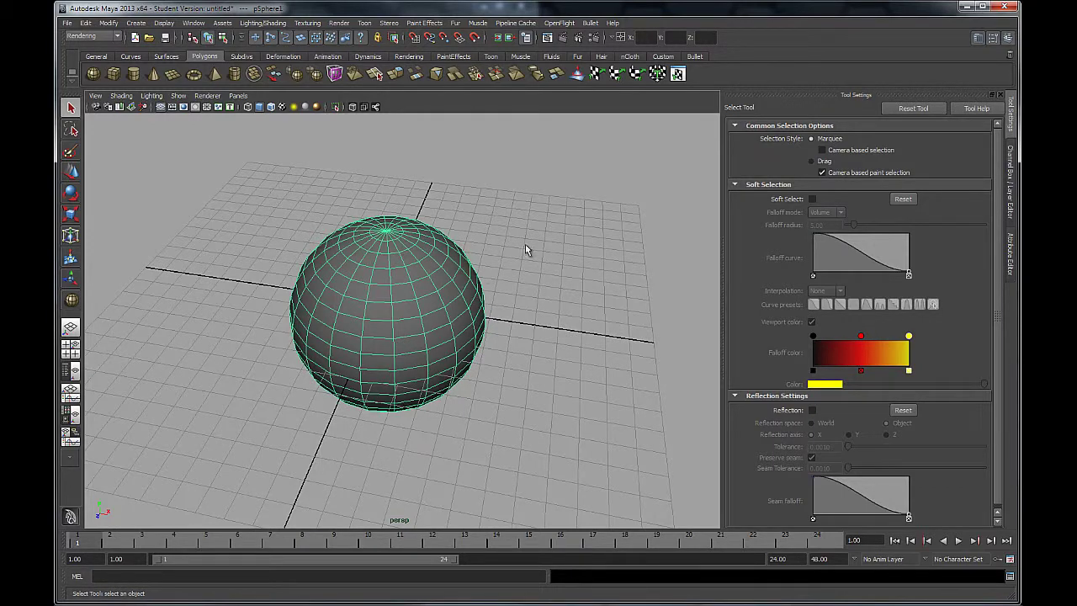
- Duplicate the sphere and move the copy along the X axis until it stands clear beside the original
alt+drag(527, 240, 446, 352)
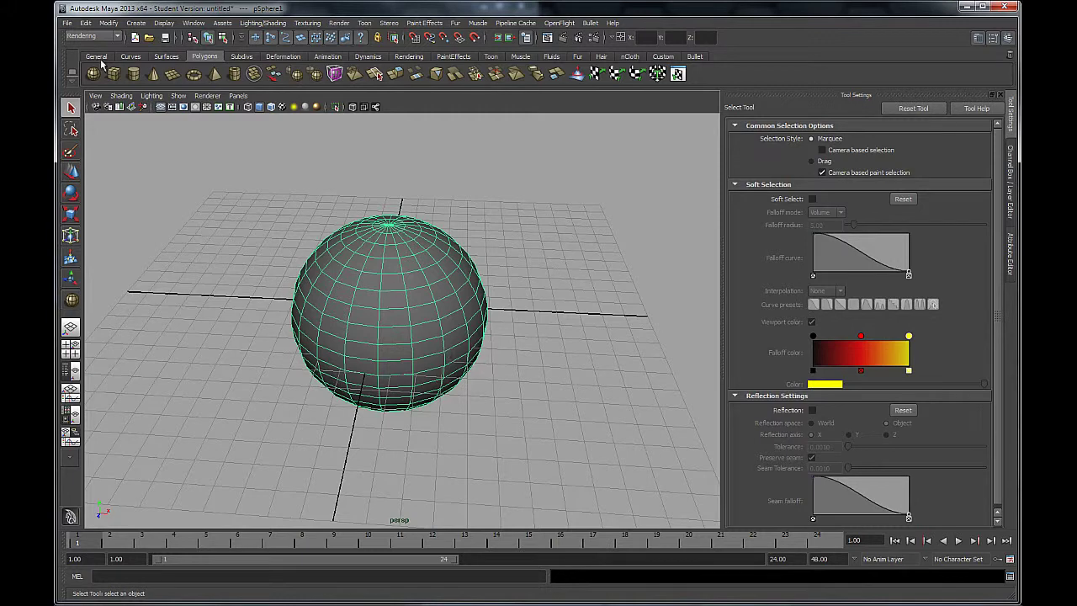
click(86, 24)
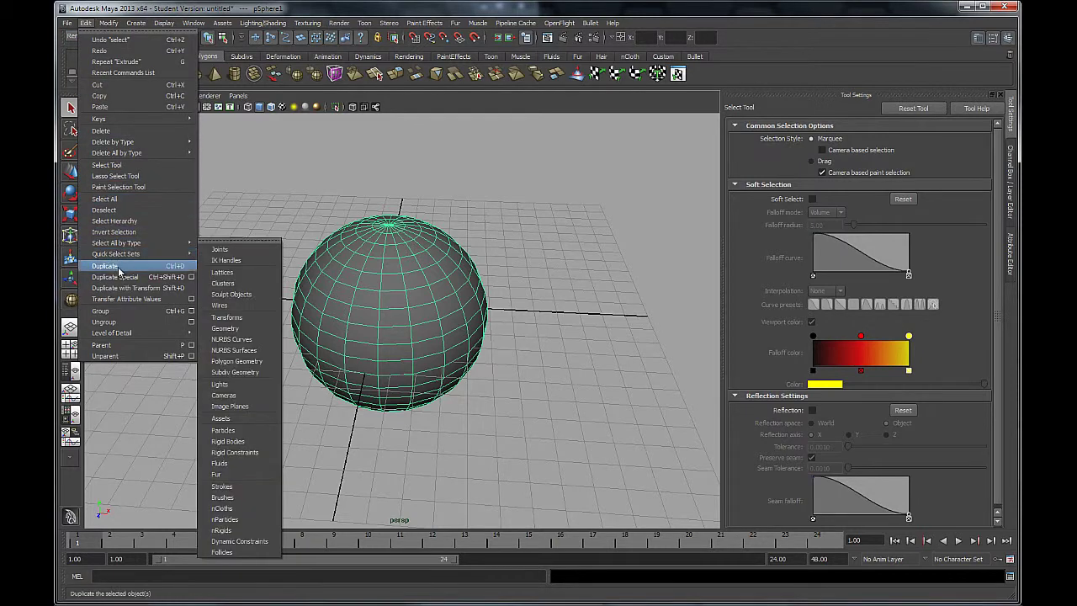
click(116, 266)
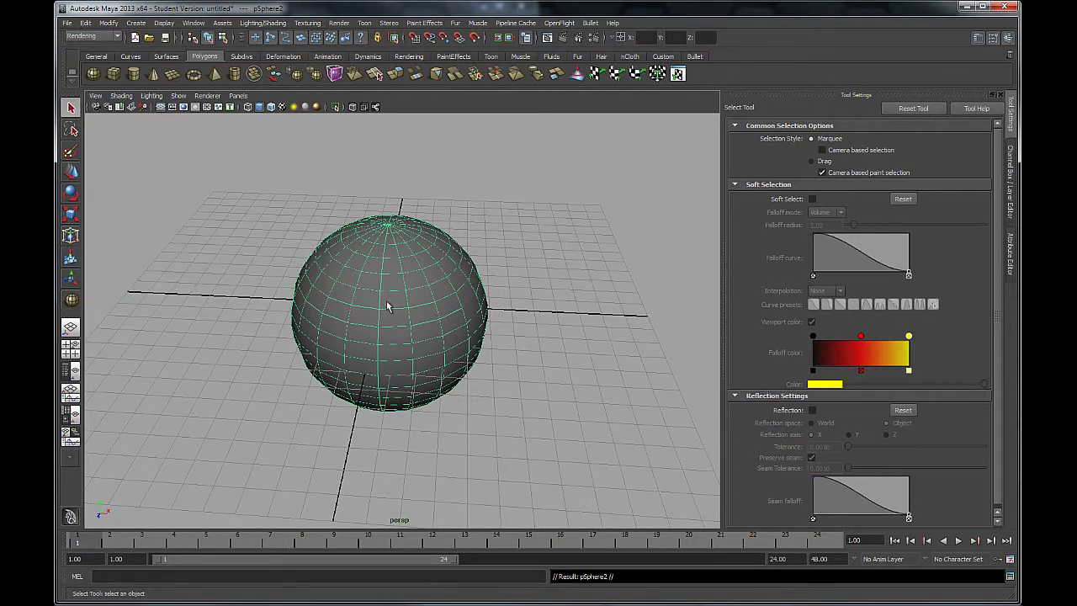
click(76, 176)
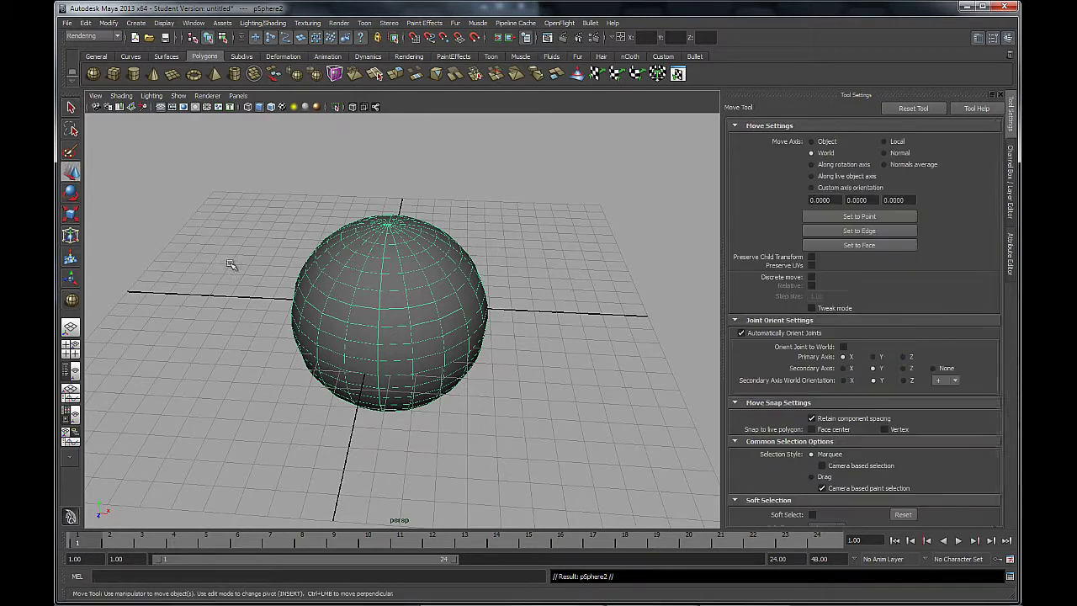
drag(428, 315, 661, 334)
alt+middle_drag(591, 261, 472, 228)
alt+drag(474, 228, 472, 254)
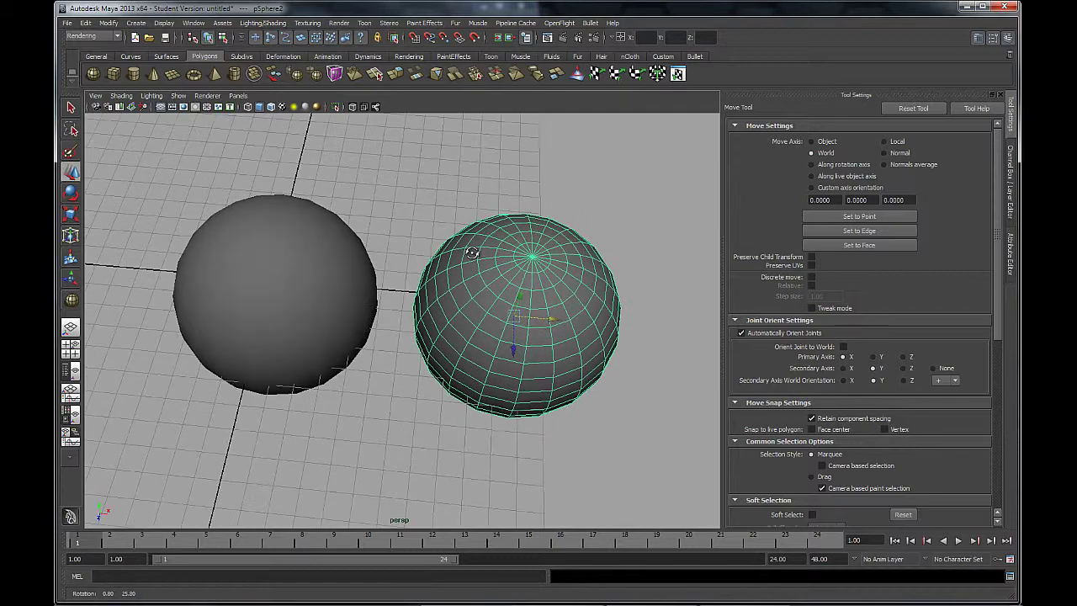
- Return to the Select Tool and add the original sphere to the selection alongside its copy
click(71, 108)
alt+drag(511, 315, 474, 305)
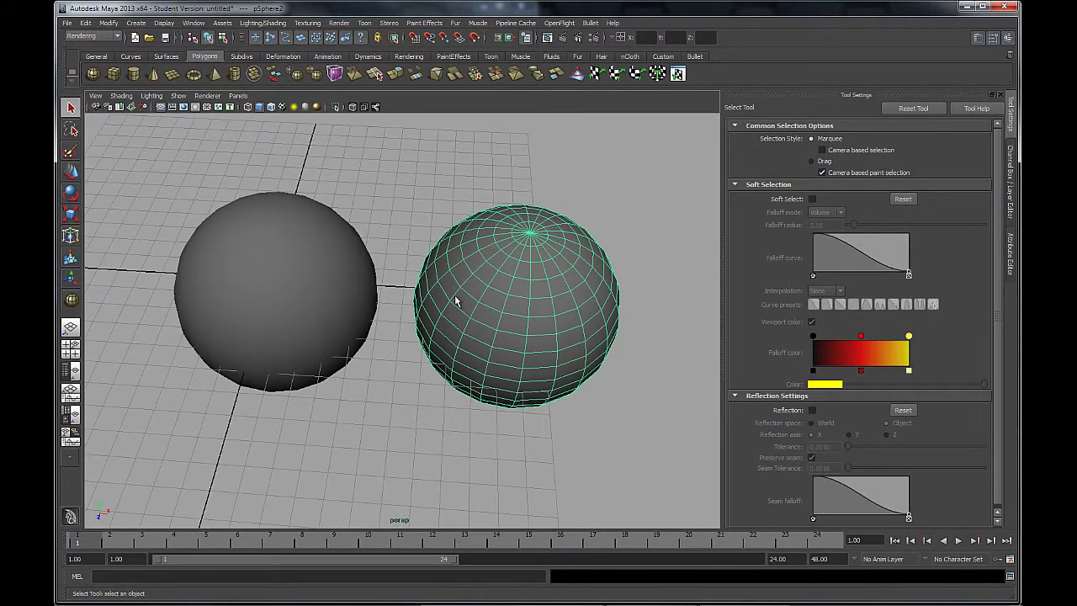
shift+click(340, 263)
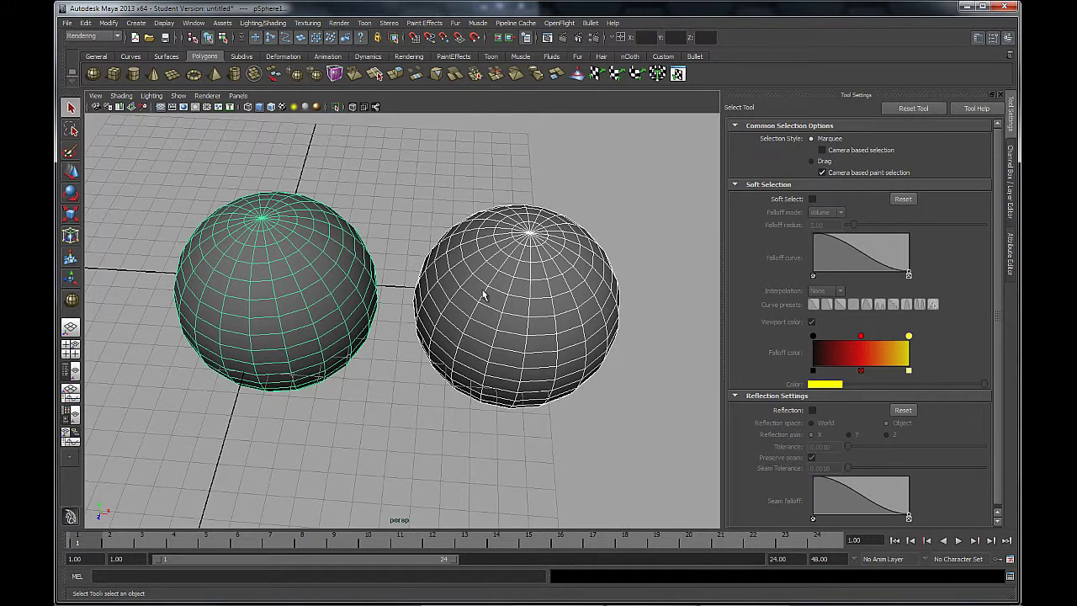
alt+drag(356, 305, 368, 296)
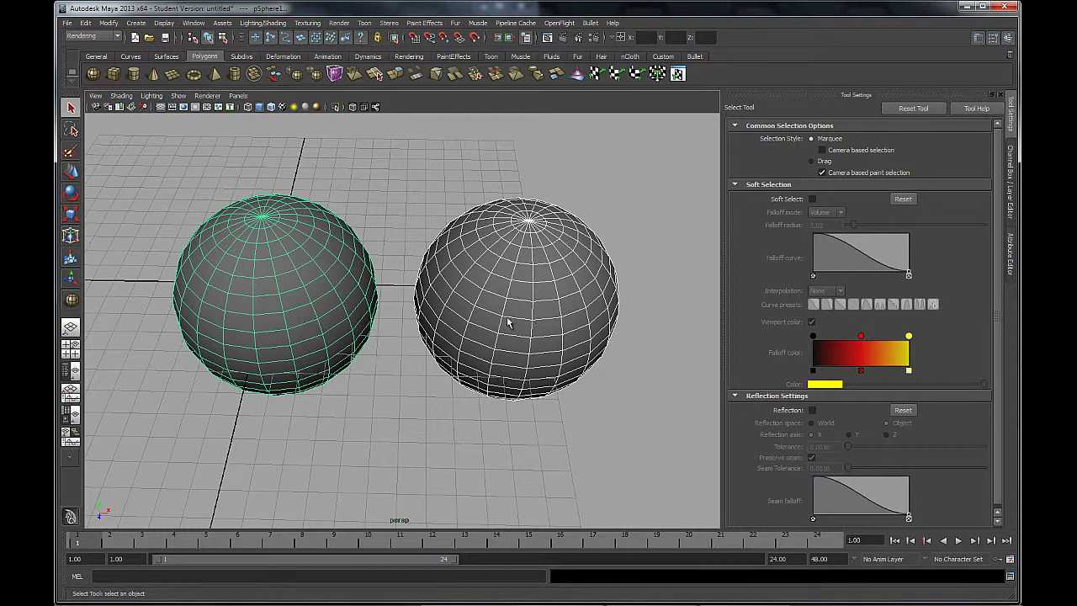
- Switch the original sphere and its copy to face selection separately, through each sphere's own selection options
right_click(272, 303)
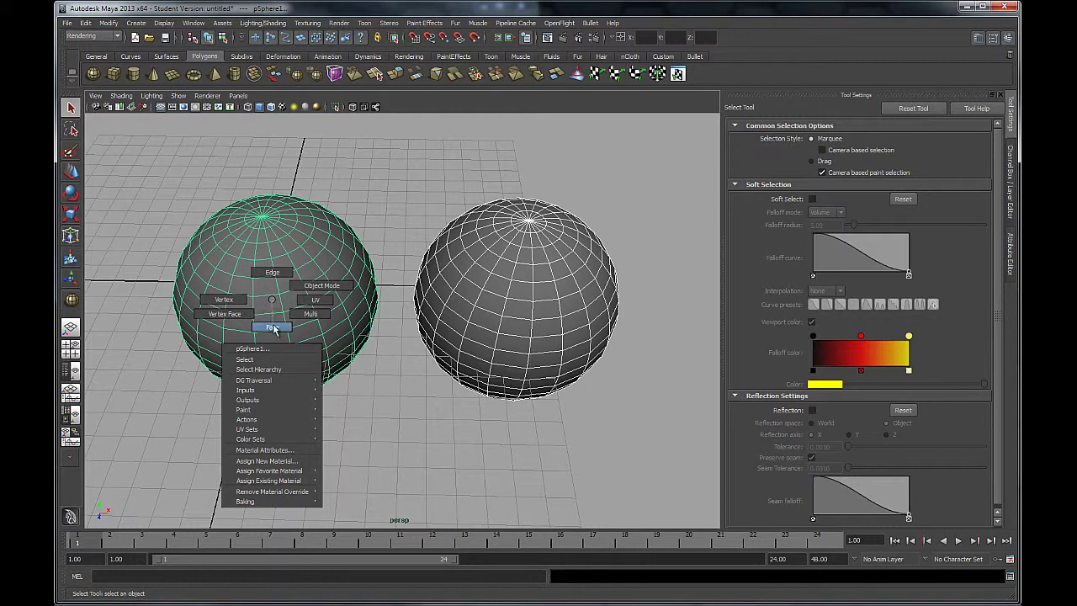
click(274, 327)
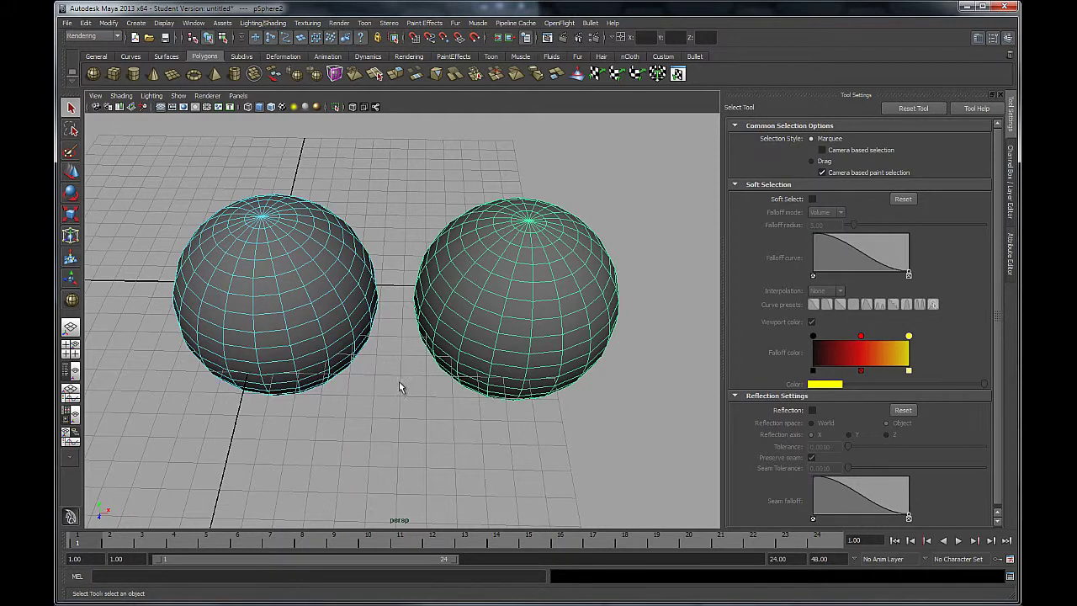
right_click(284, 303)
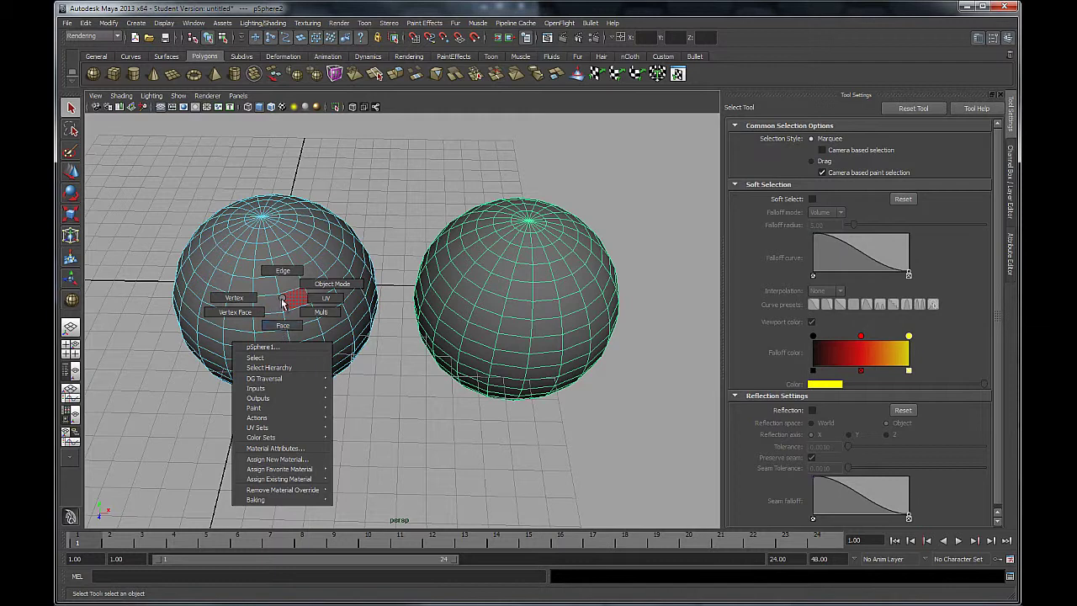
mouse_move(284, 303)
right_down()
mouse_move(287, 323)
mouse_move(282, 298)
right_up()
mouse_move(349, 282)
right_down()
mouse_move(394, 269)
mouse_move(352, 288)
right_up()
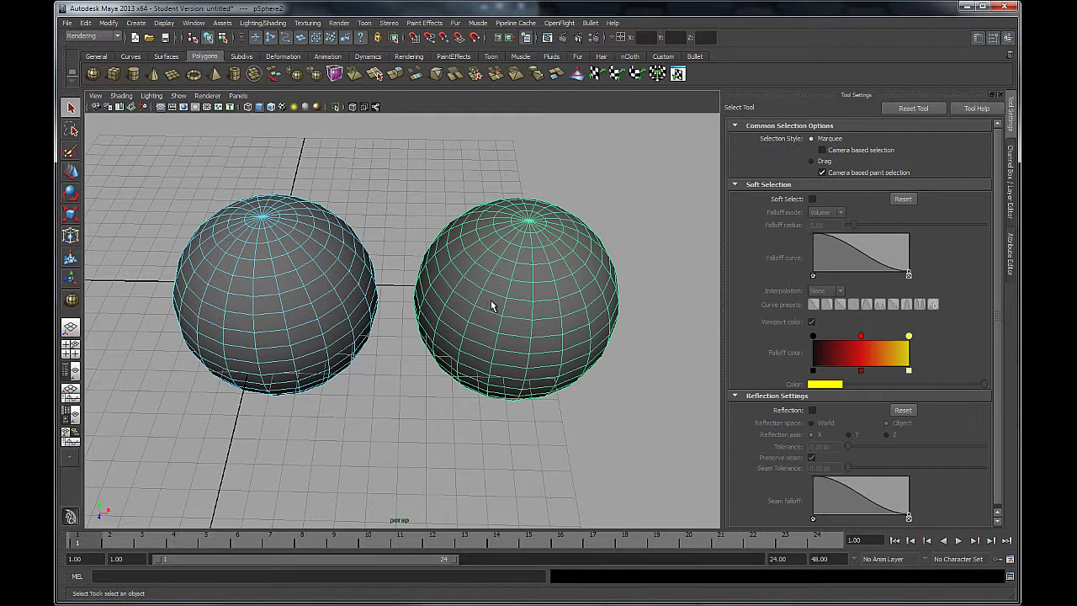
right_drag(491, 304, 492, 329)
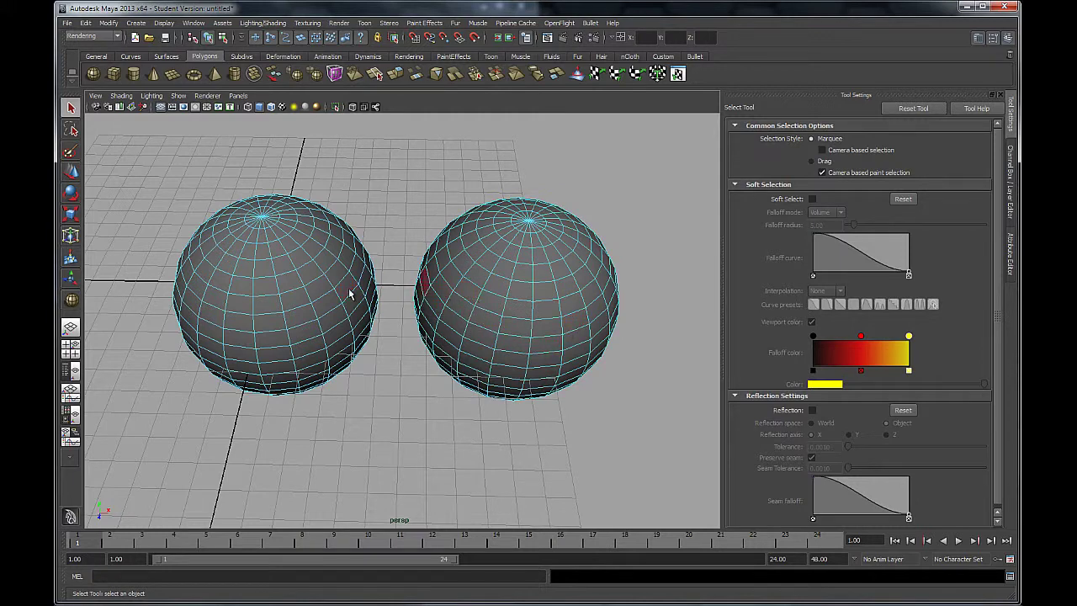
- Select a block of four faces on the copied sphere and add several faces on the original sphere to the selection
click(487, 304)
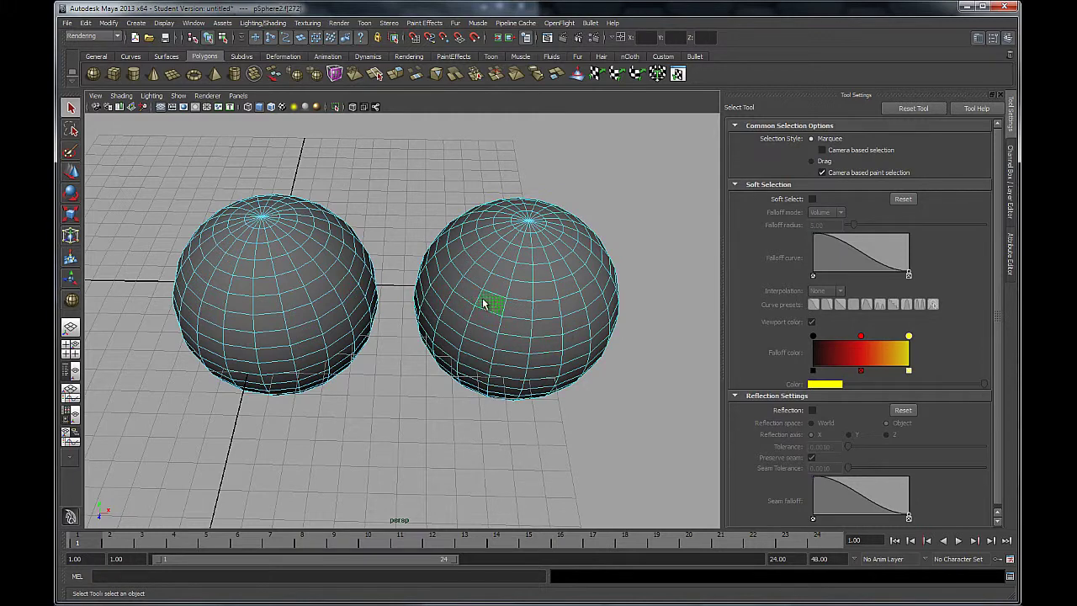
shift+click(468, 296)
shift+click(464, 309)
shift+click(481, 317)
shift+click(336, 278)
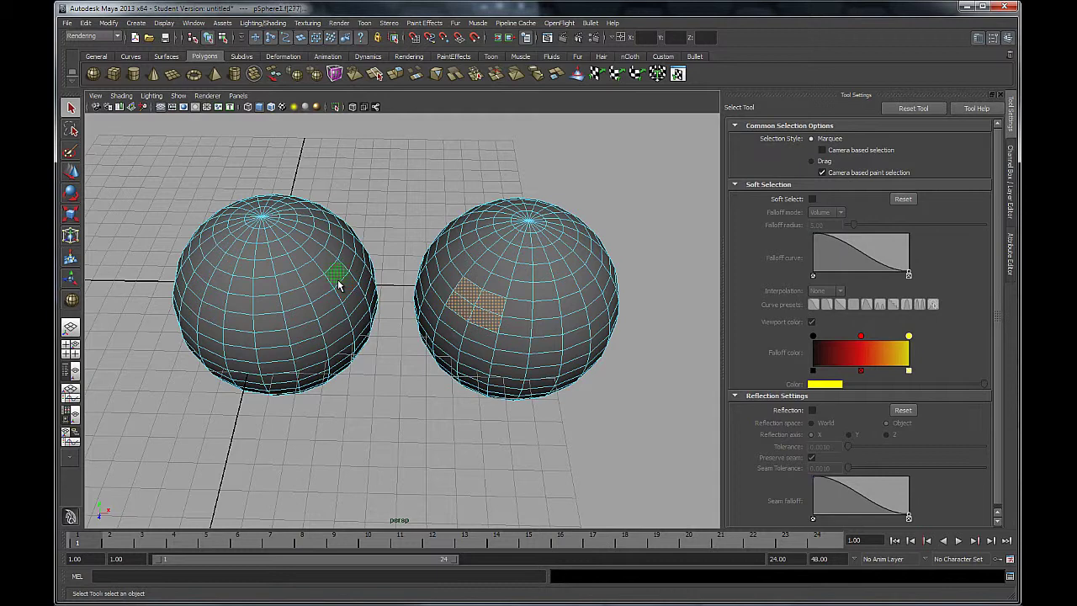
shift+click(314, 271)
shift+click(323, 257)
shift+click(311, 248)
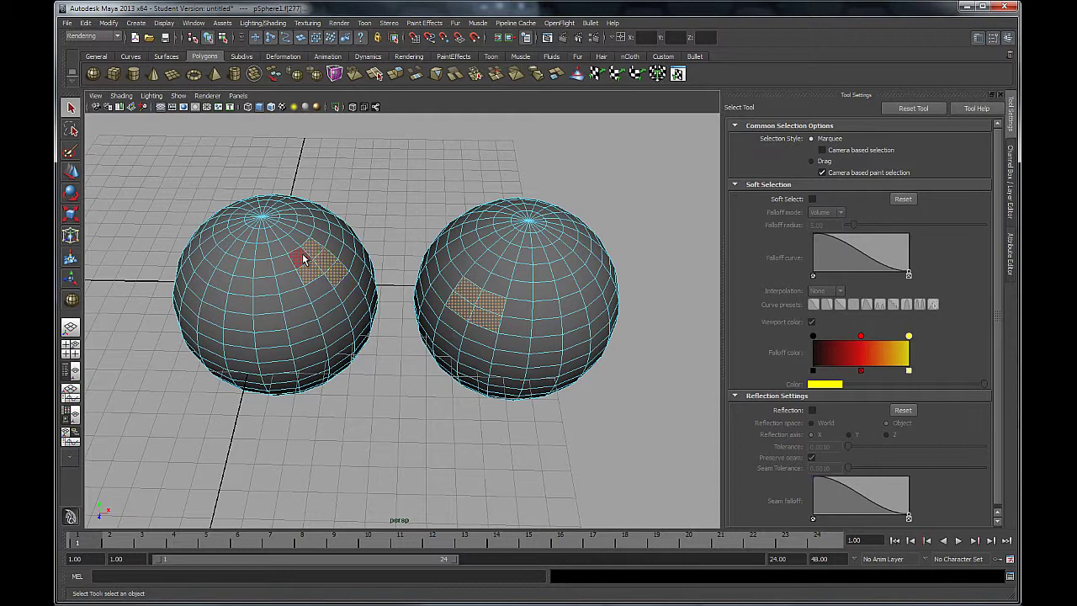
shift+click(311, 313)
shift+click(298, 318)
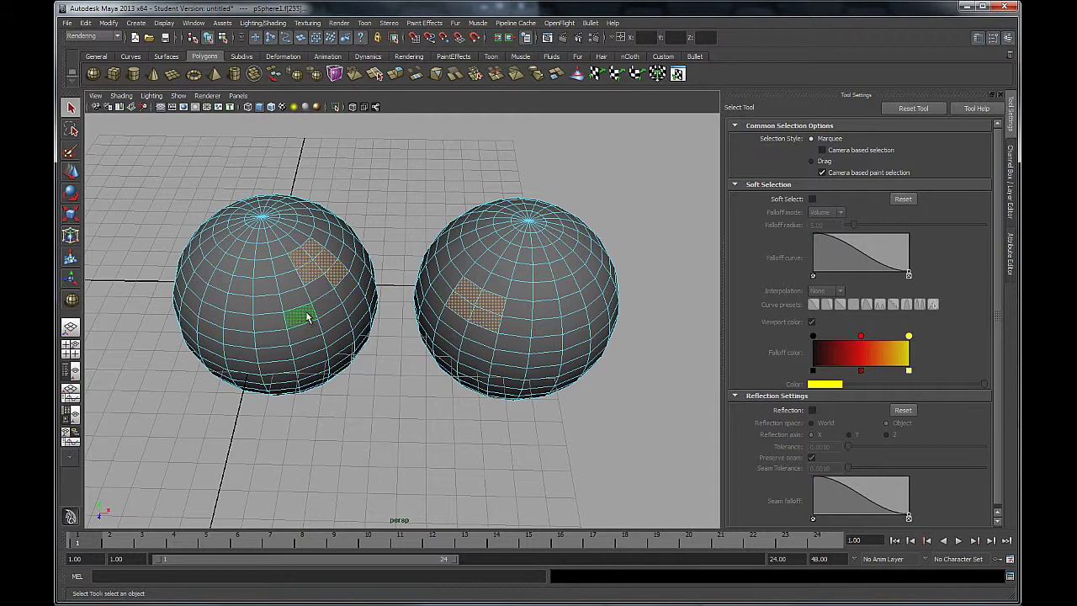
- Clear the face selection and return both spheres to object mode
right_drag(461, 361, 377, 409)
click(378, 408)
right_drag(378, 326, 378, 358)
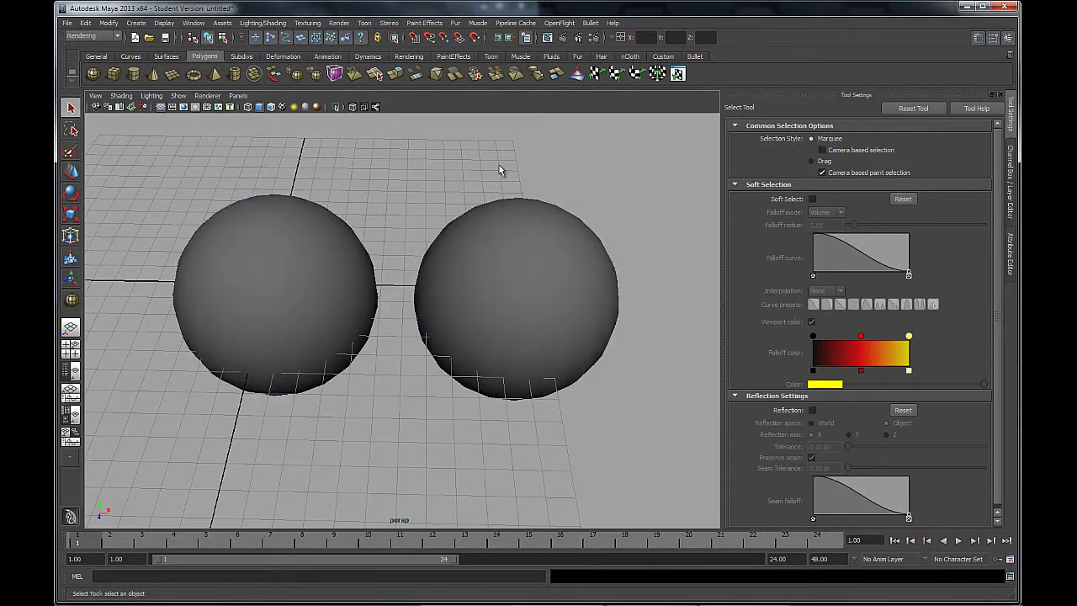
- Select both spheres as whole objects, first one by one with an additive selection and again with a marquee around them
drag(511, 171, 279, 299)
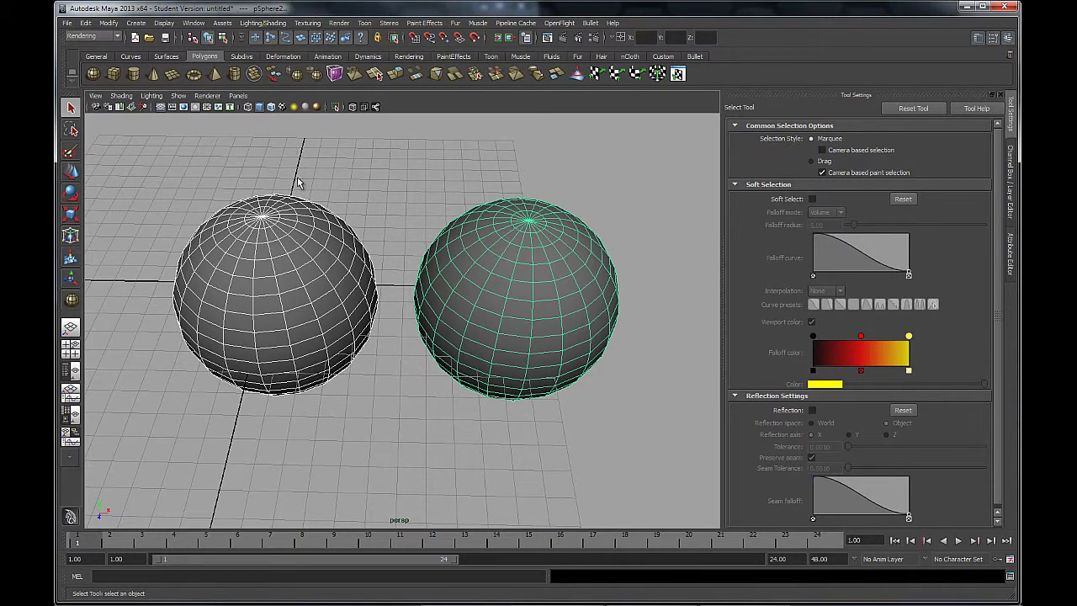
click(318, 249)
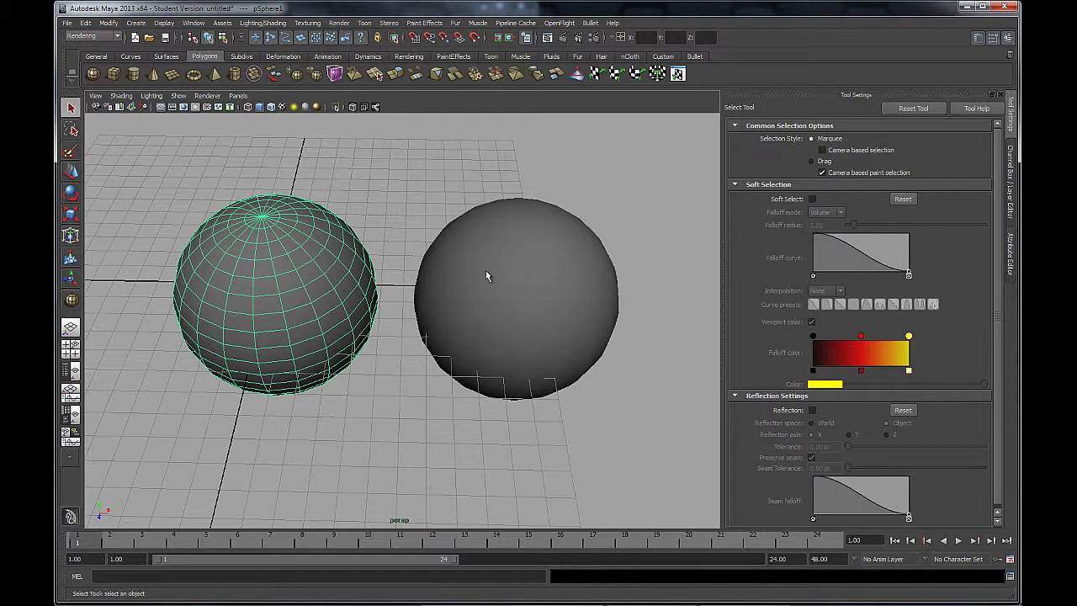
shift+click(510, 261)
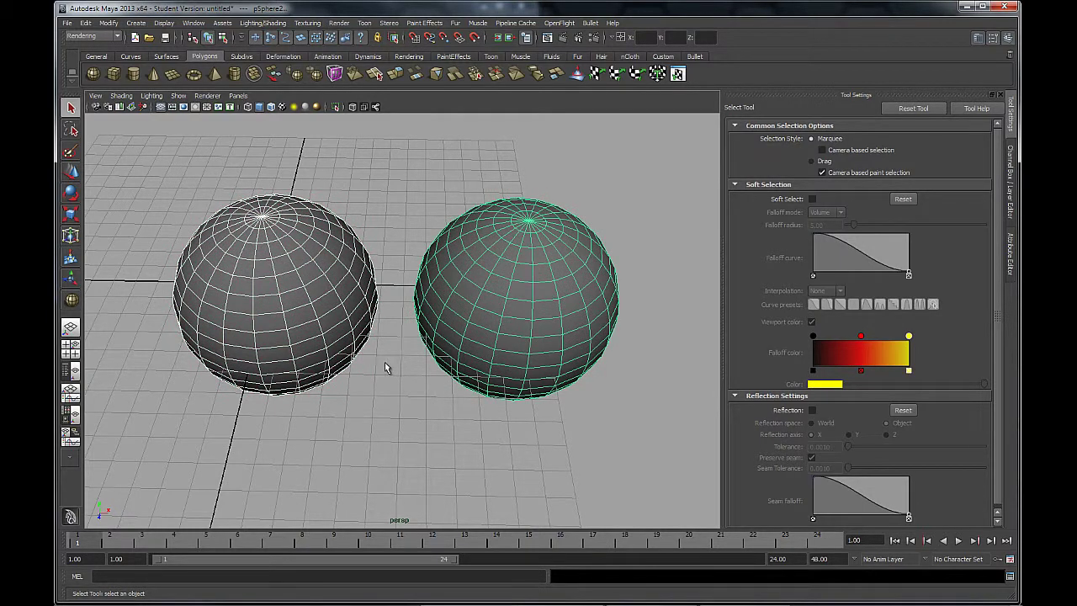
drag(320, 166, 472, 265)
mouse_move(472, 265)
mouse_down()
mouse_move(453, 260)
mouse_move(473, 271)
mouse_up()
drag(128, 138, 688, 447)
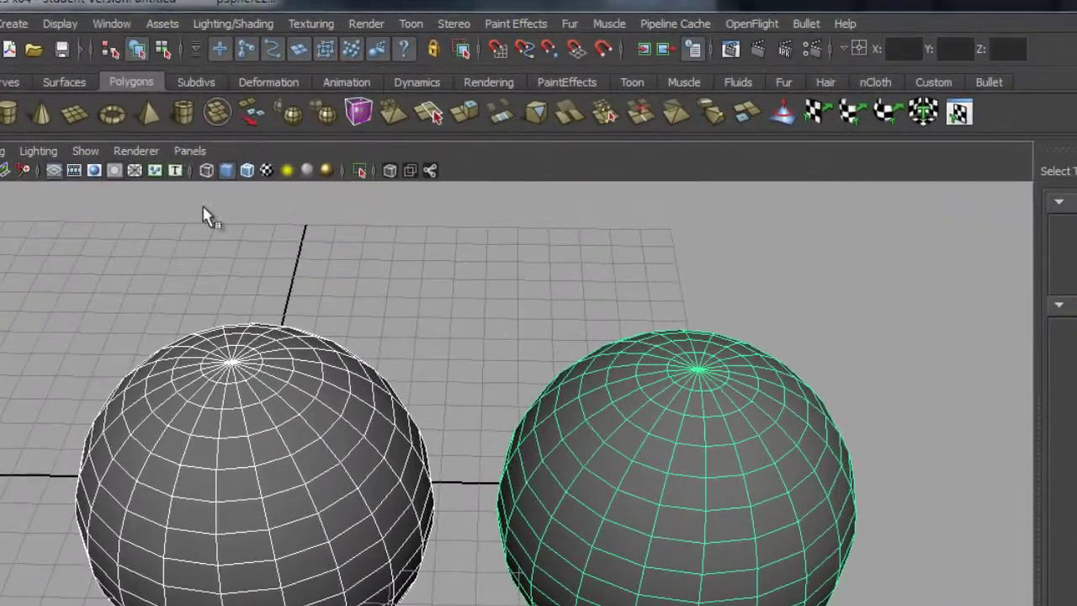
- Set the global selection mode to component type with faces for both spheres, and return them to object mode
click(162, 50)
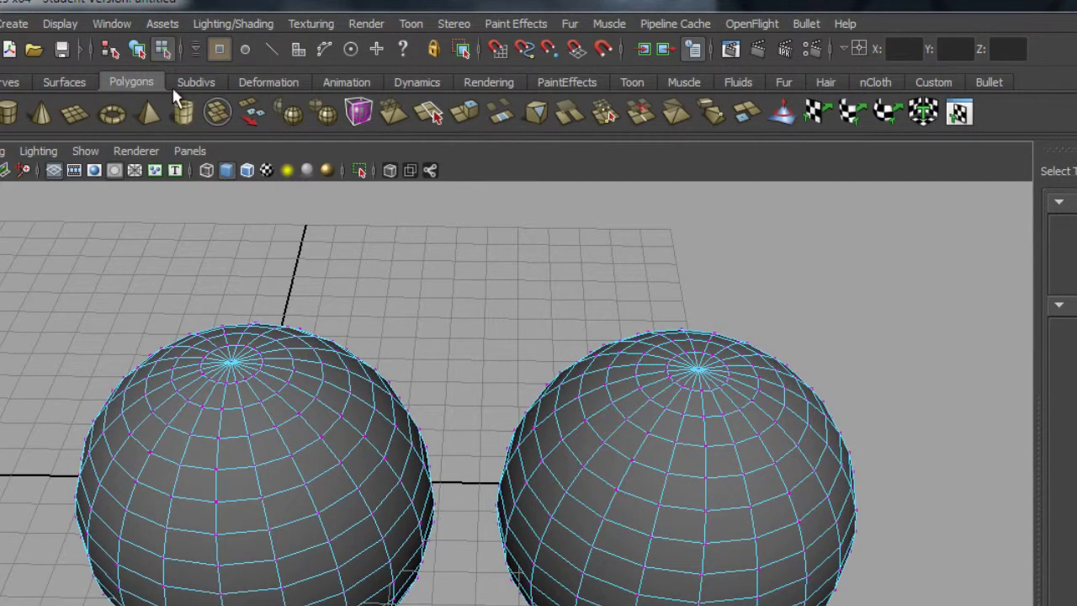
click(297, 51)
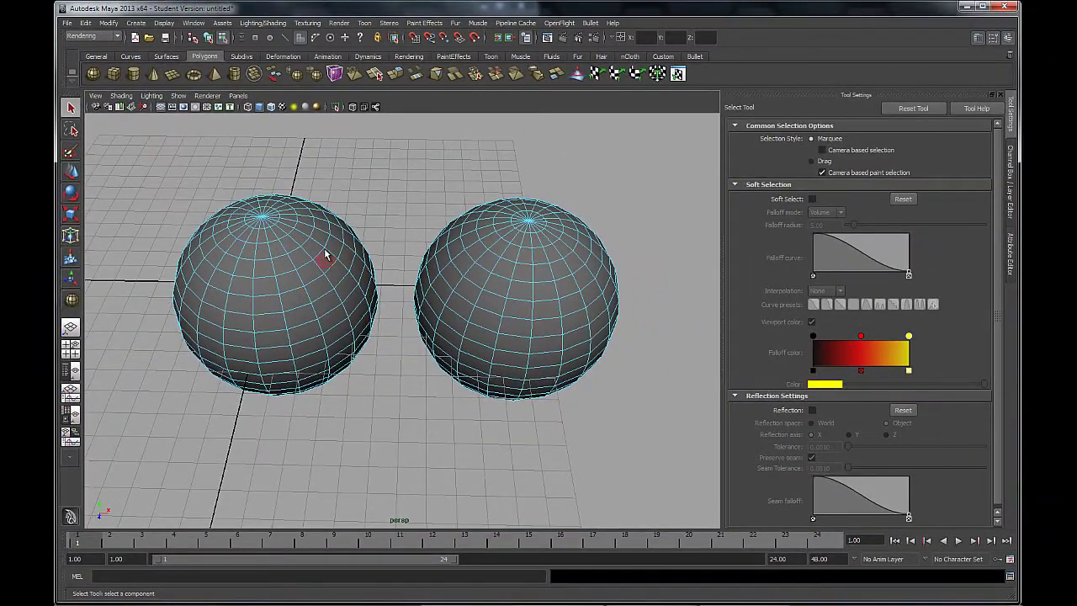
right_drag(325, 256, 363, 236)
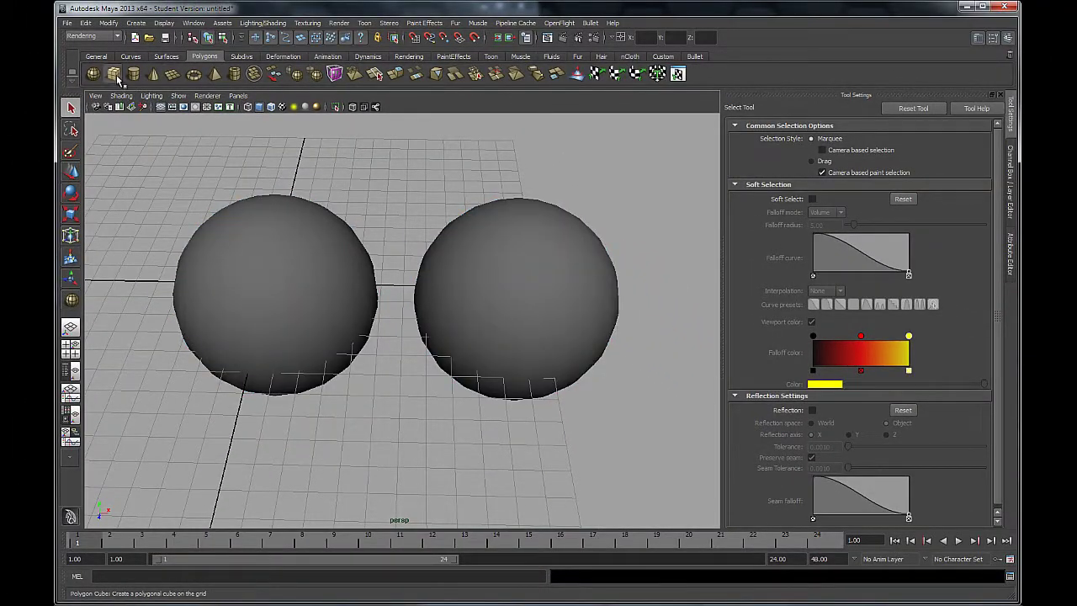
- Create a polygon cube on the grid in front of the two spheres, setting its base and height freehand
click(115, 75)
drag(358, 428, 457, 493)
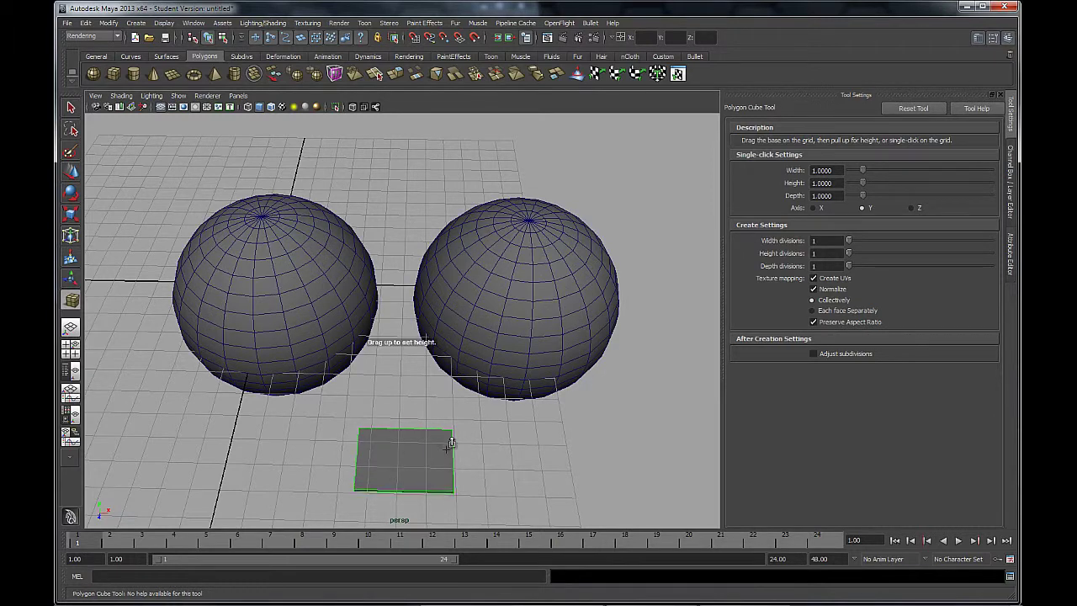
drag(450, 445, 444, 421)
- Select both spheres, set the global selection mode to component type, and bring the cube into face selection as well
drag(333, 196, 507, 280)
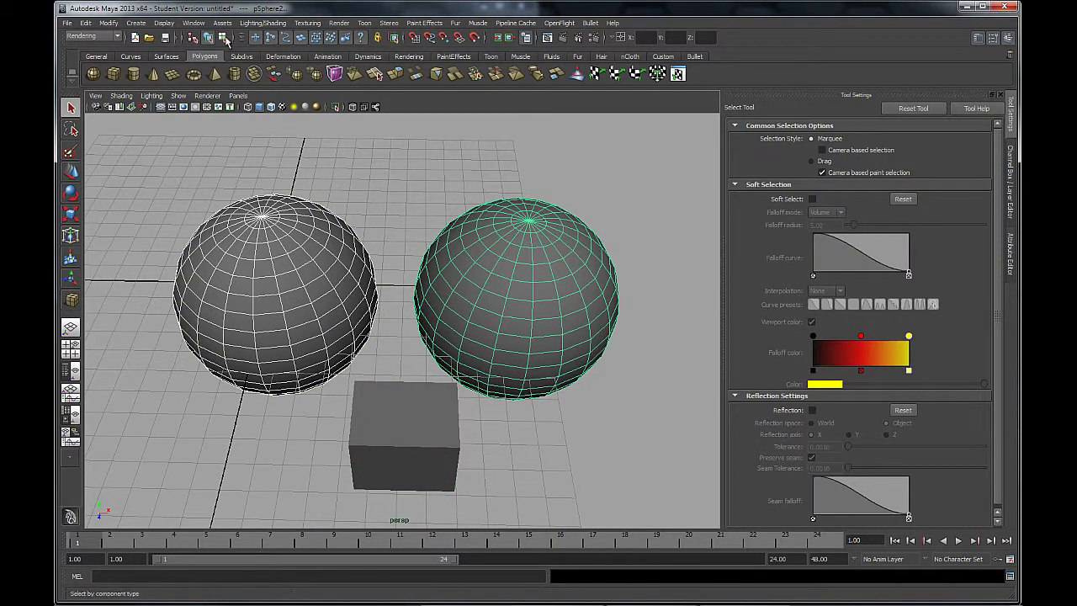
click(270, 107)
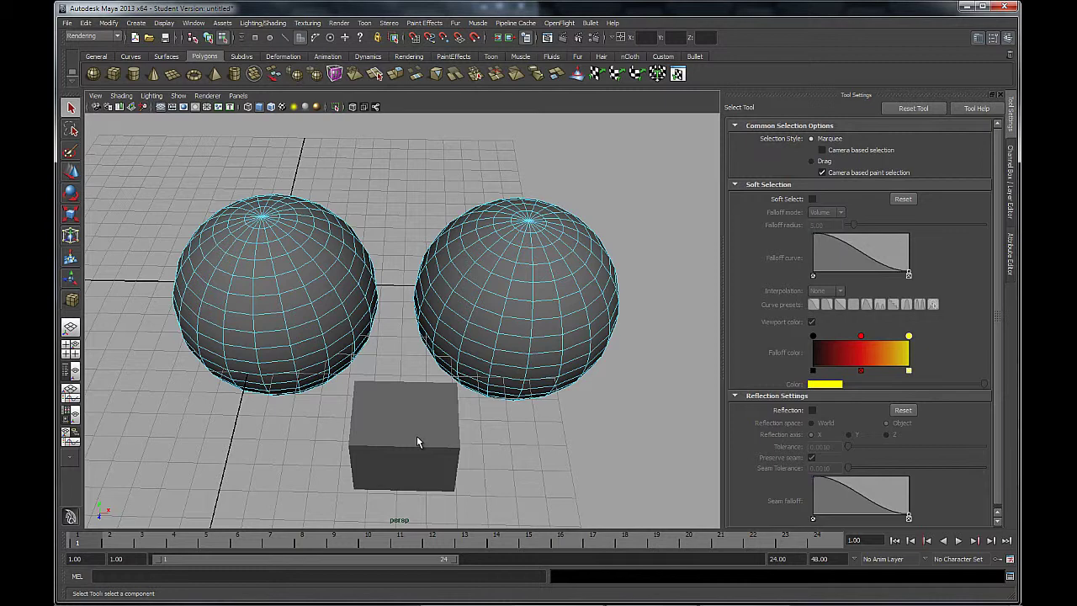
right_drag(400, 421, 413, 425)
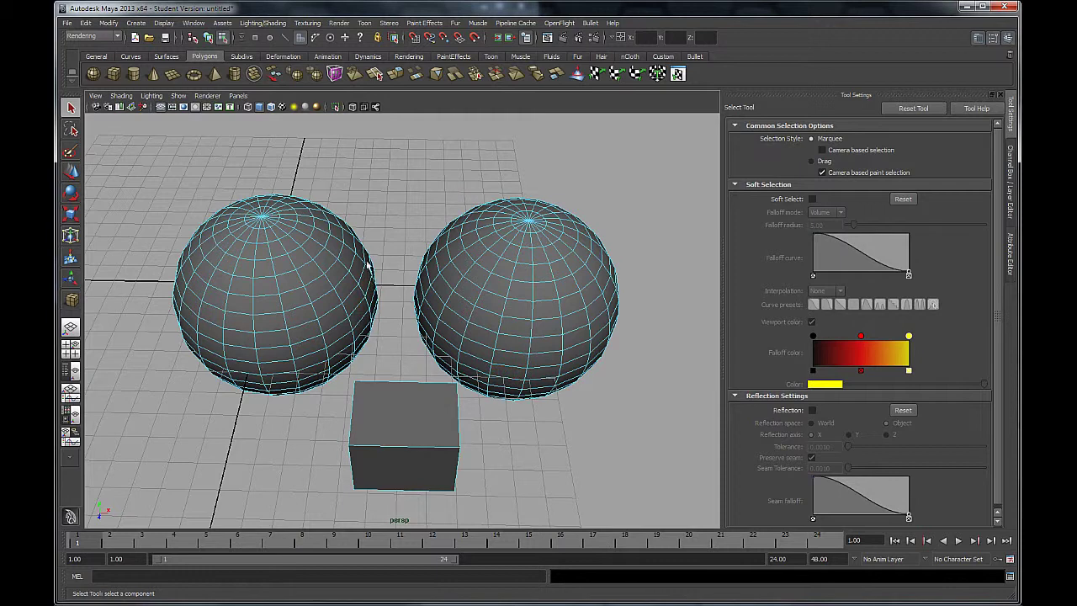
- Select a group of faces on each sphere and add the cube's top face to the same selection
click(347, 256)
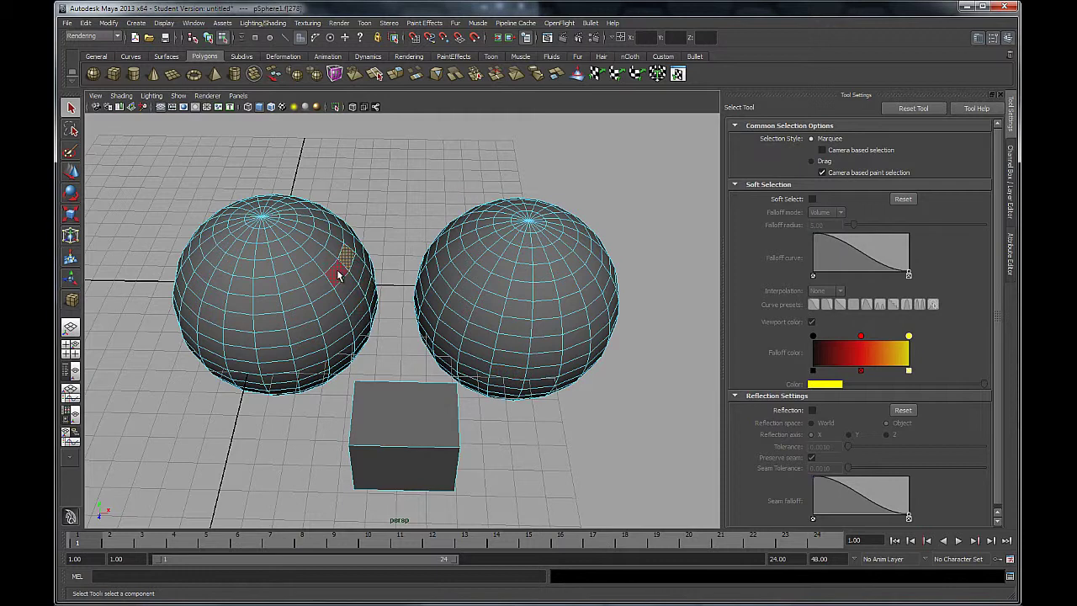
shift+click(337, 275)
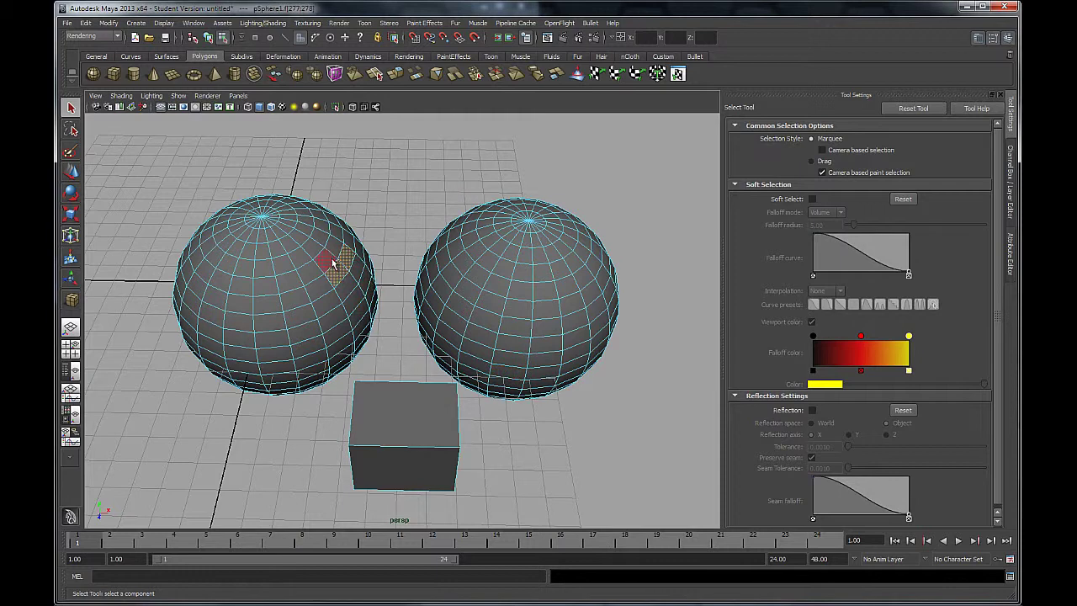
shift+click(521, 296)
shift+click(522, 324)
shift+click(497, 322)
shift+click(496, 304)
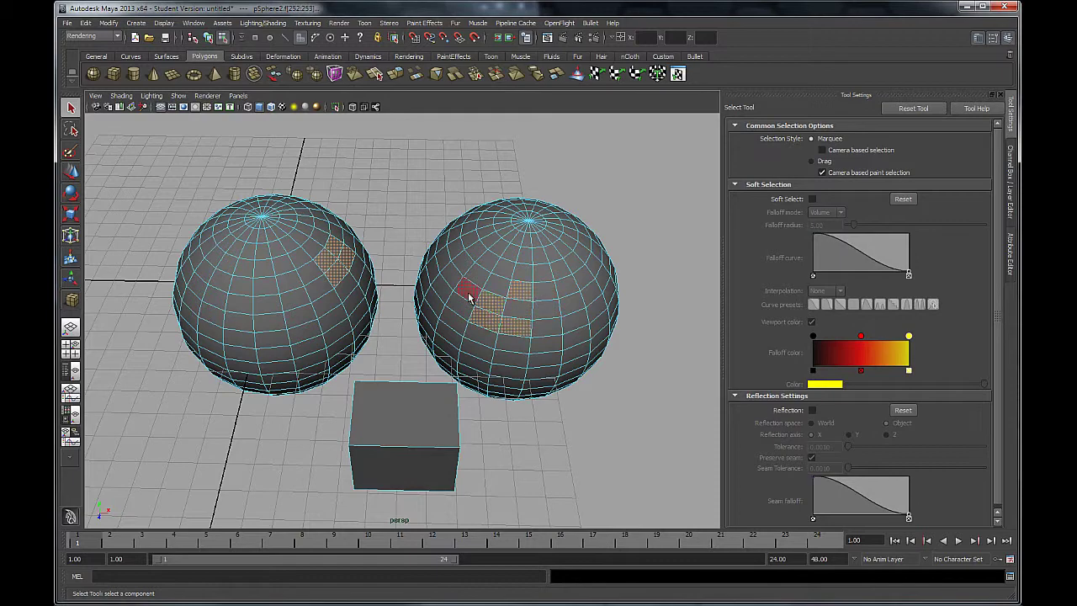
shift+click(469, 297)
shift+click(379, 429)
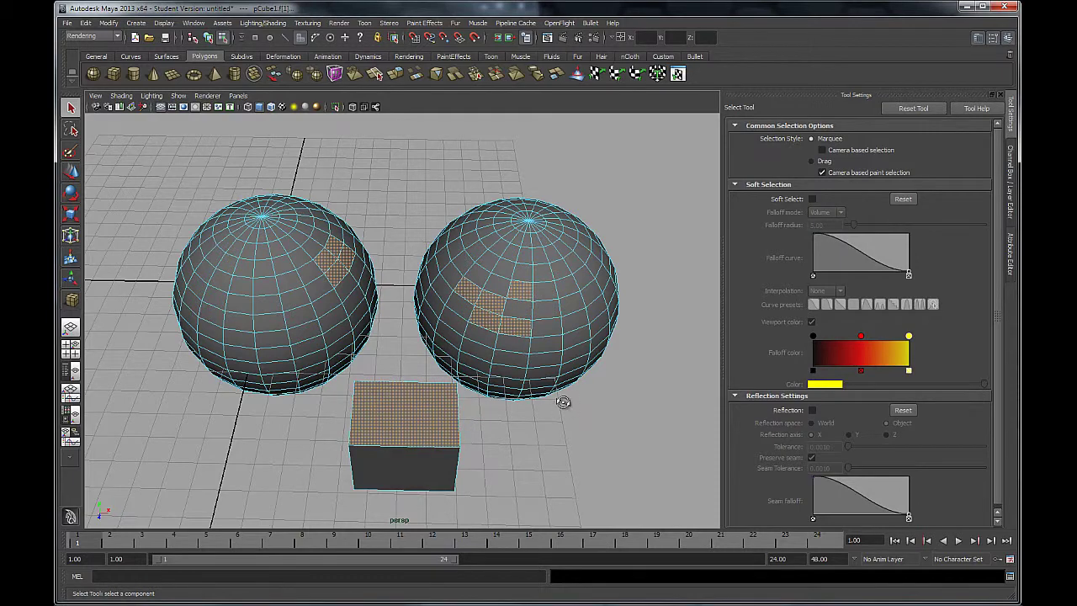
- Extrude the selected faces of both spheres and the cube together and pull them outward
alt+drag(563, 402, 516, 366)
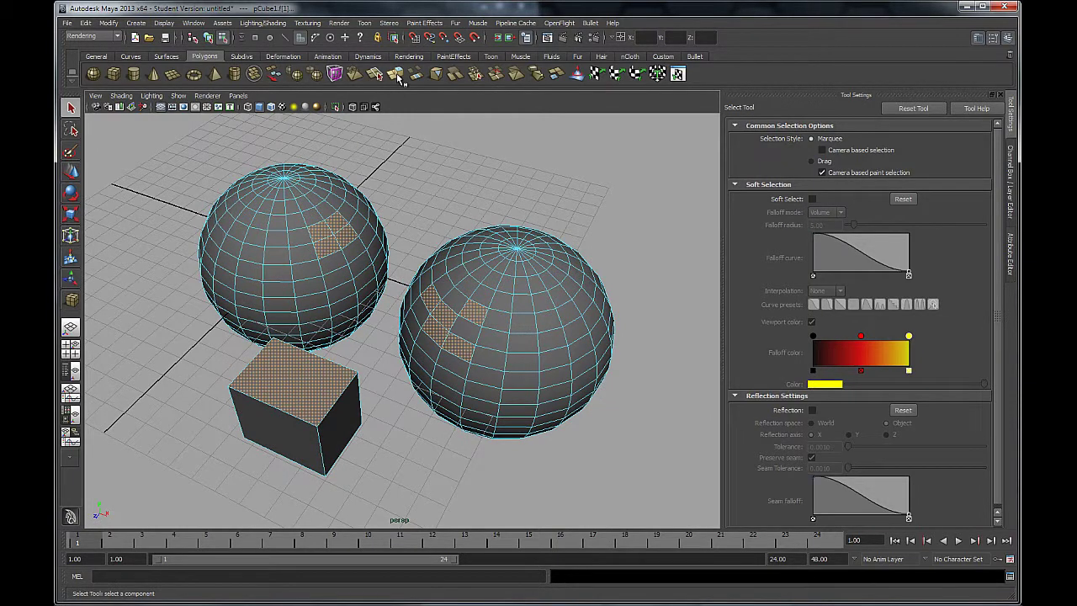
key(ctrl+e)
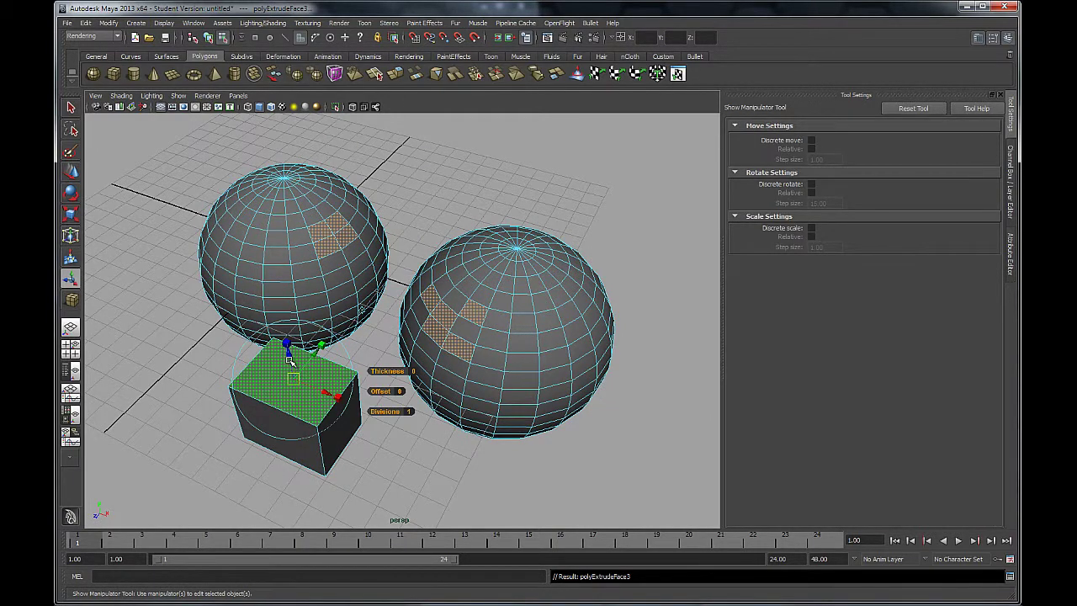
drag(289, 360, 443, 323)
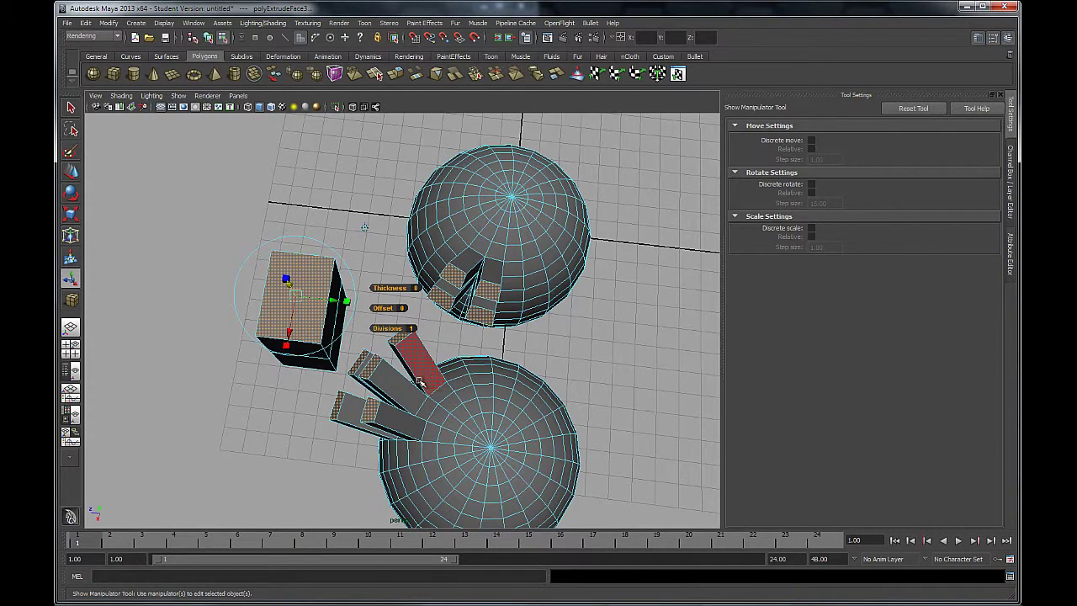
alt+drag(286, 418, 381, 366)
alt+middle_drag(490, 268, 451, 303)
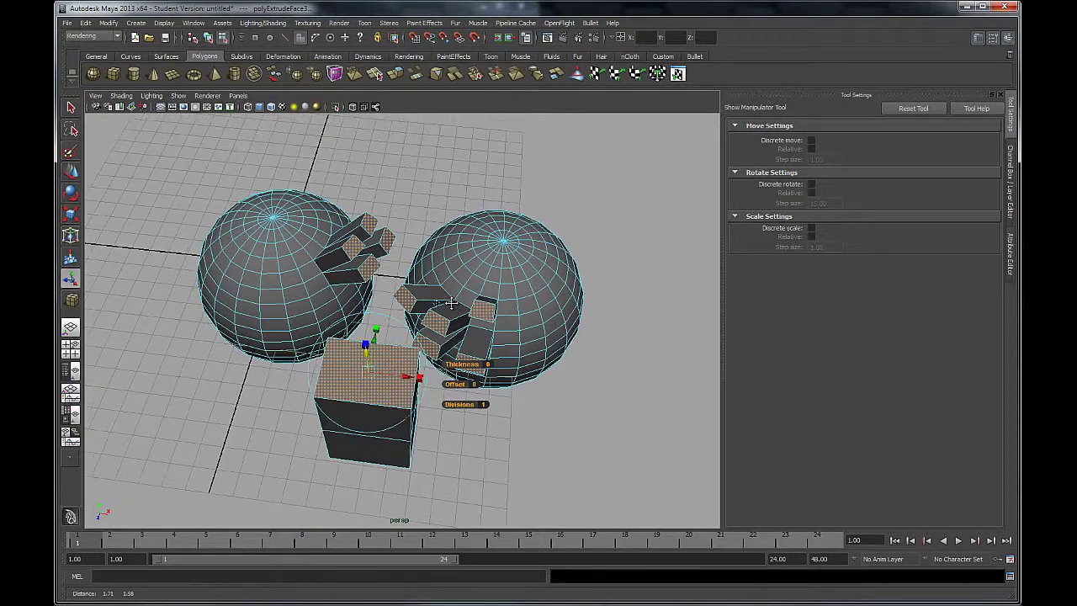
alt+right_drag(451, 303, 478, 349)
- Undo the outward pull and inset the extruded faces on all three objects with an offset of 0.11
key(ctrl+z)
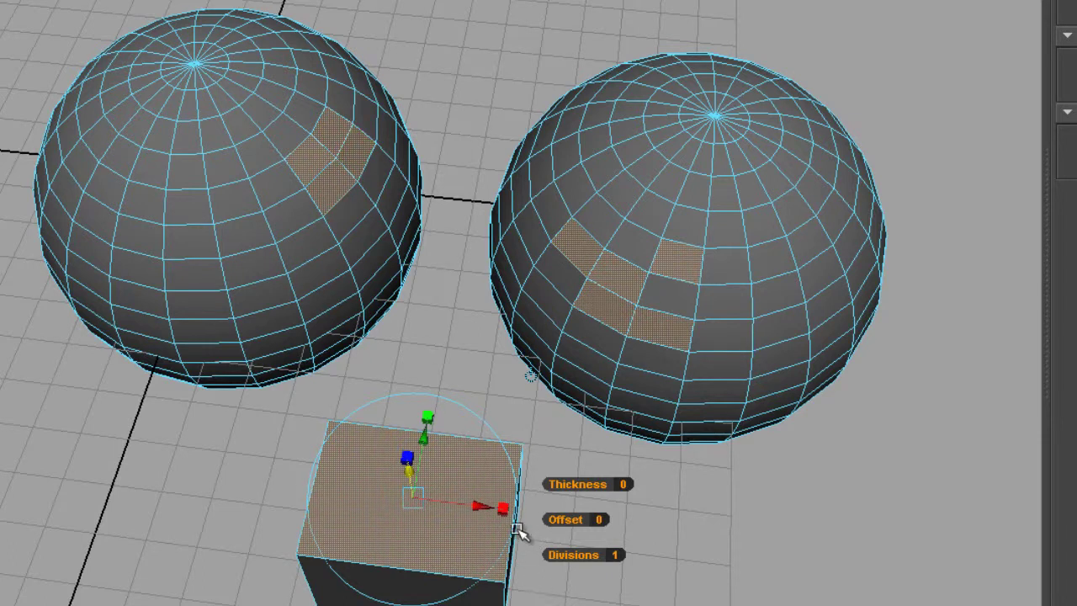
drag(549, 517, 564, 520)
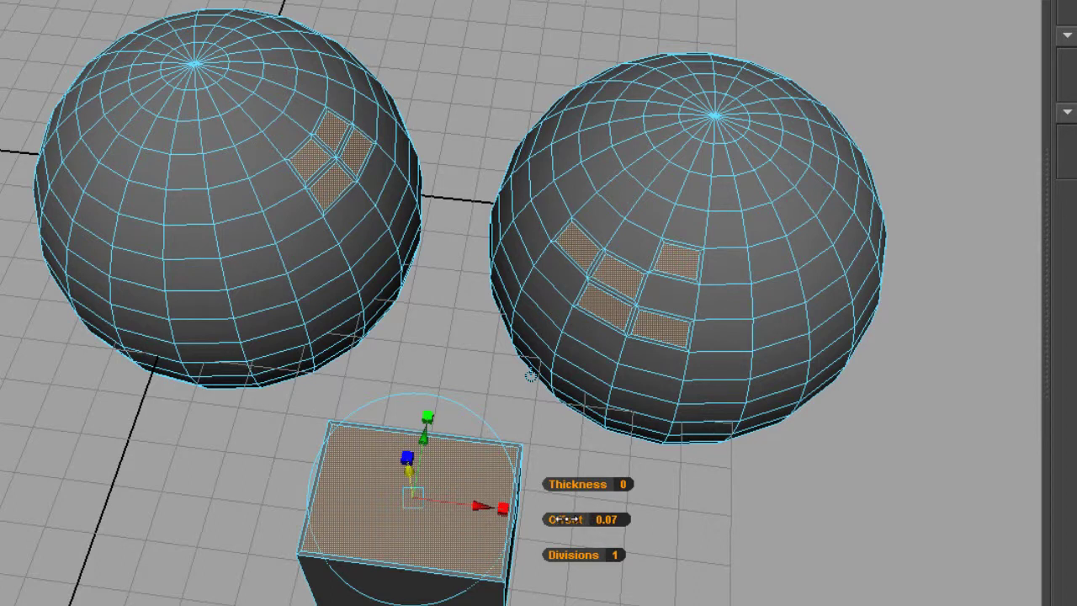
drag(566, 519, 563, 519)
- Extrude the inset faces again and push them inward to form recesses in the cube and both spheres
alt+drag(602, 329, 433, 245)
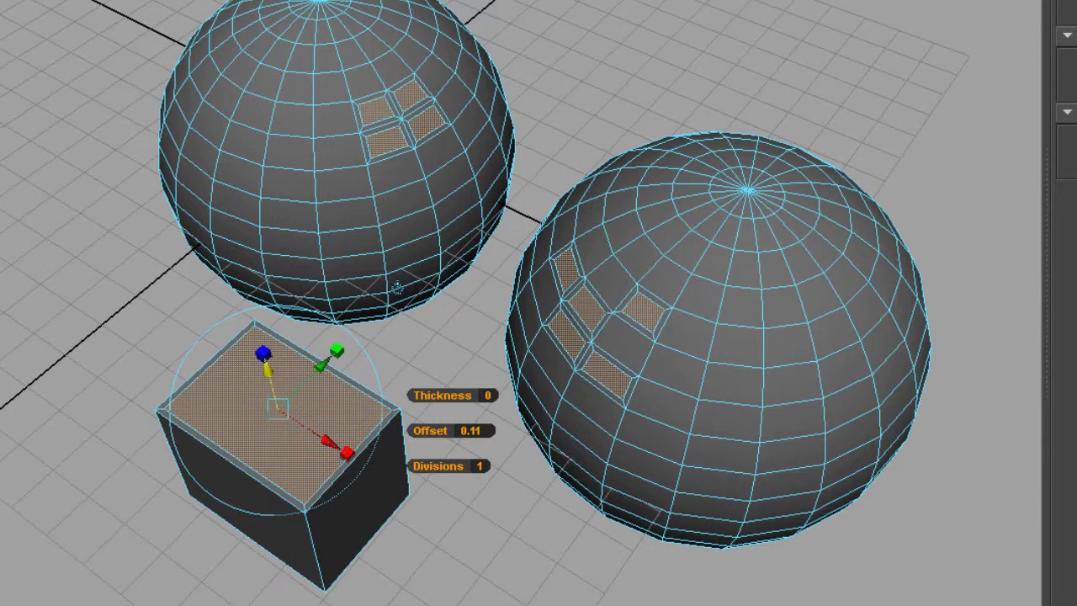
key(ctrl+e)
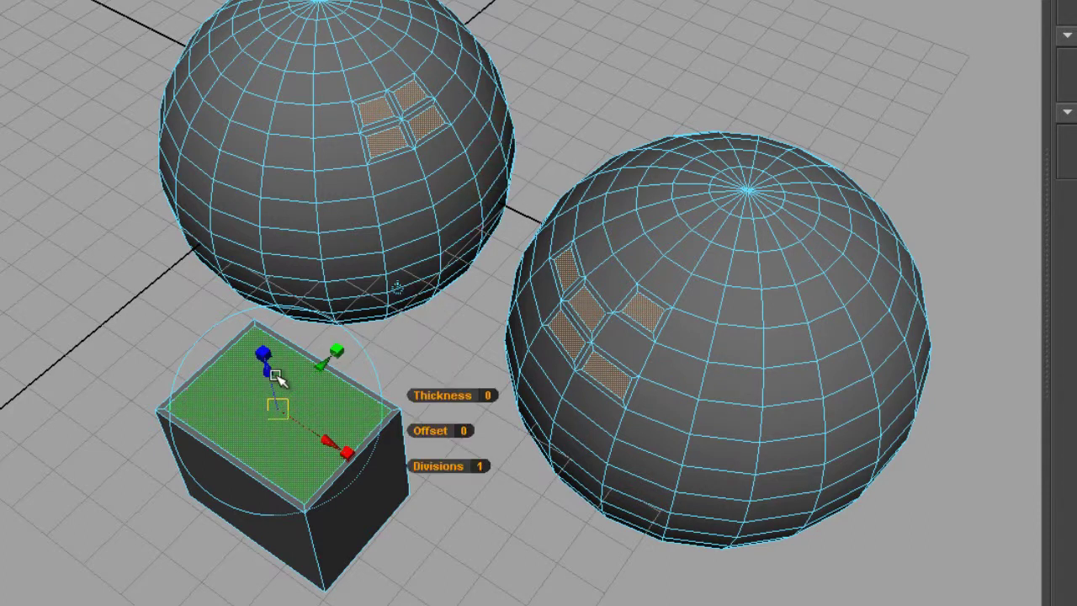
drag(268, 370, 271, 392)
- Return the spheres from face selection to object mode through the original sphere's selection options
alt+drag(606, 143, 673, 172)
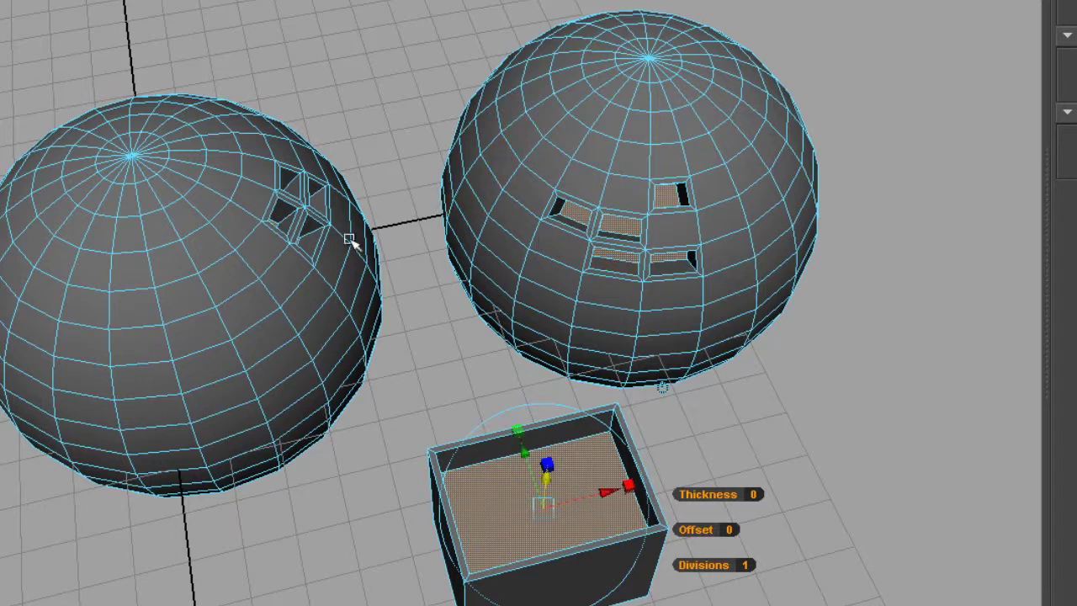
right_drag(338, 248, 407, 225)
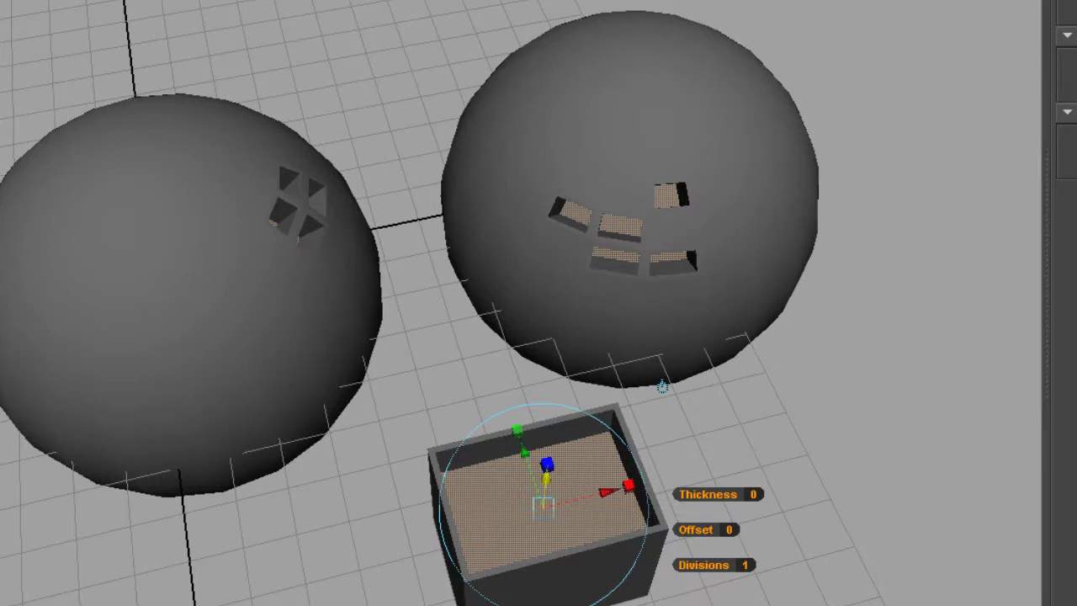
- Leave the Extrude tool and clear the face selection to inspect the recesses on both spheres and the cube
key(q)
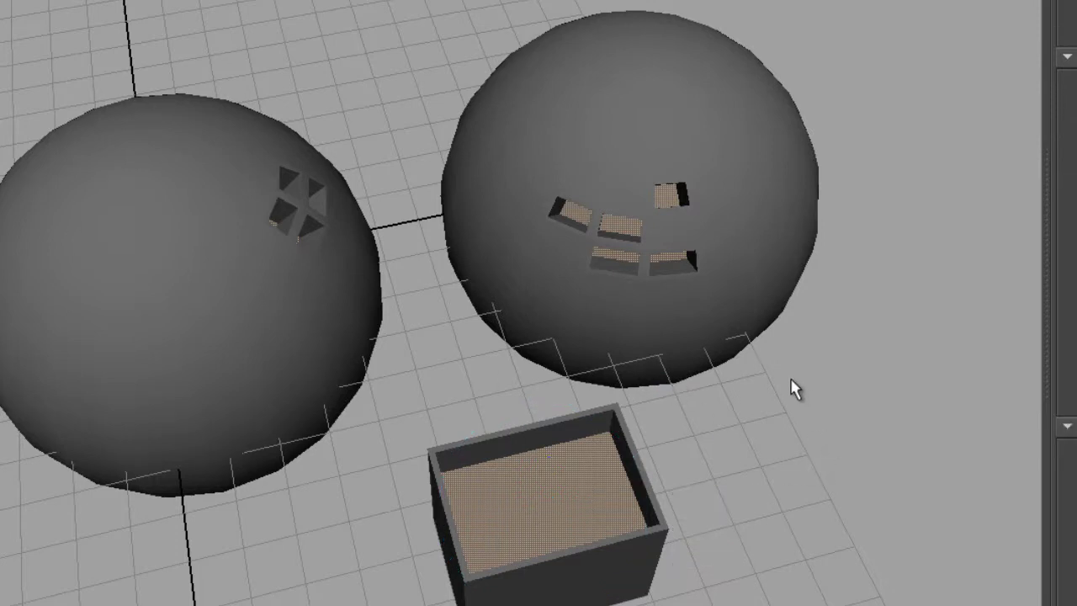
alt+drag(795, 389, 699, 349)
click(450, 80)
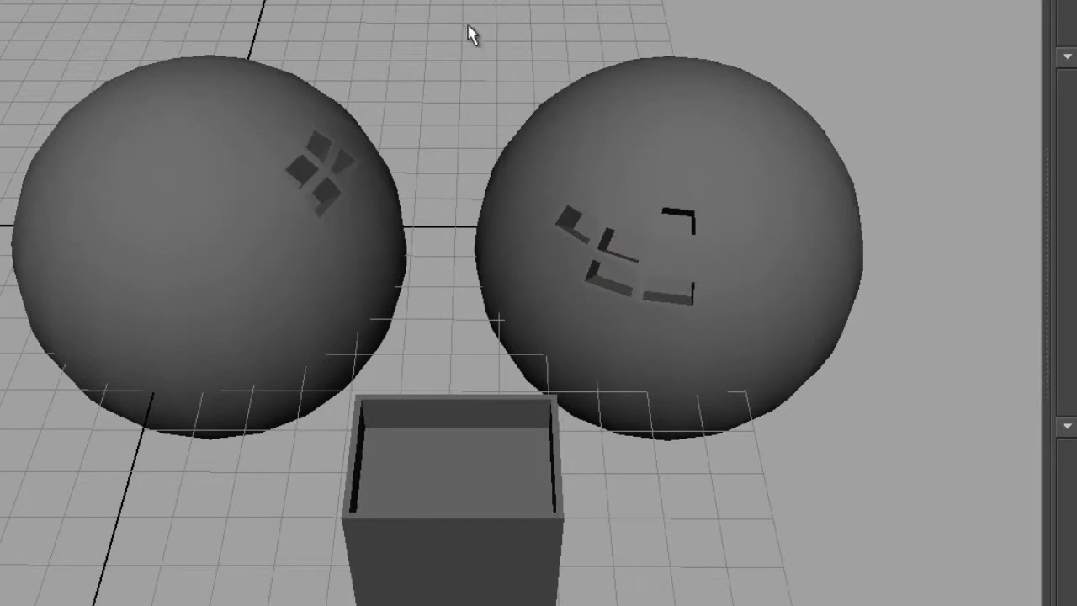
alt+drag(606, 115, 522, 104)
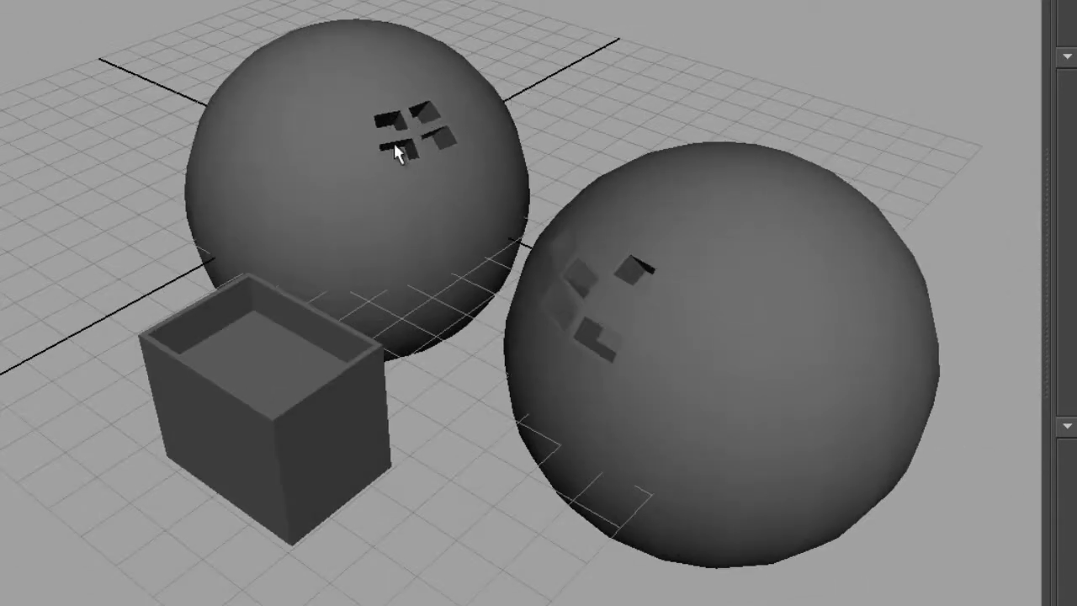
alt+drag(405, 131, 636, 280)
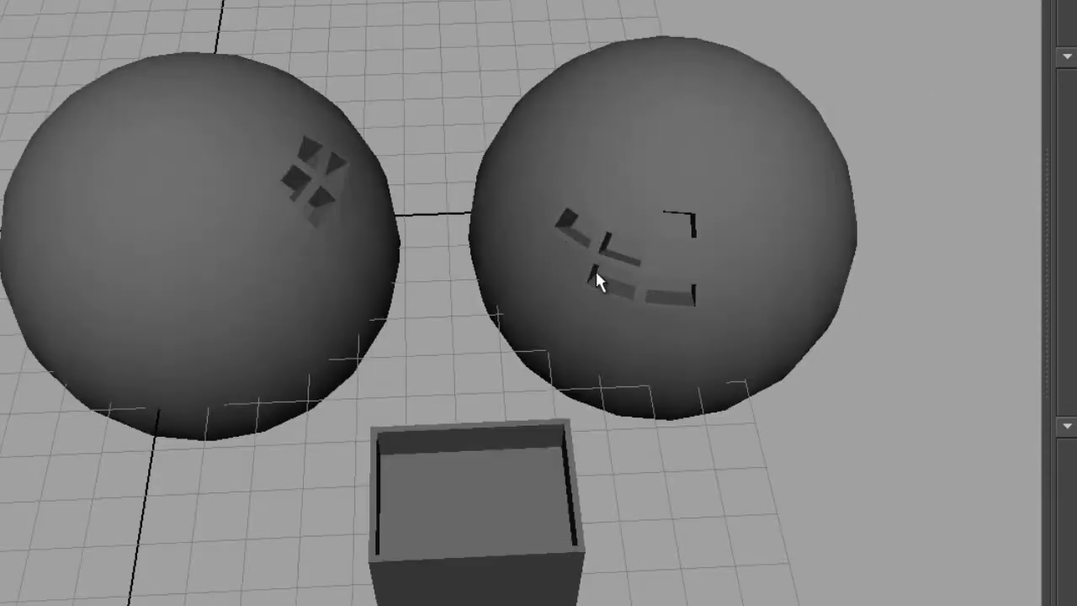
- Switch the original sphere to face selection and select two vertically adjacent faces on its front
click(224, 264)
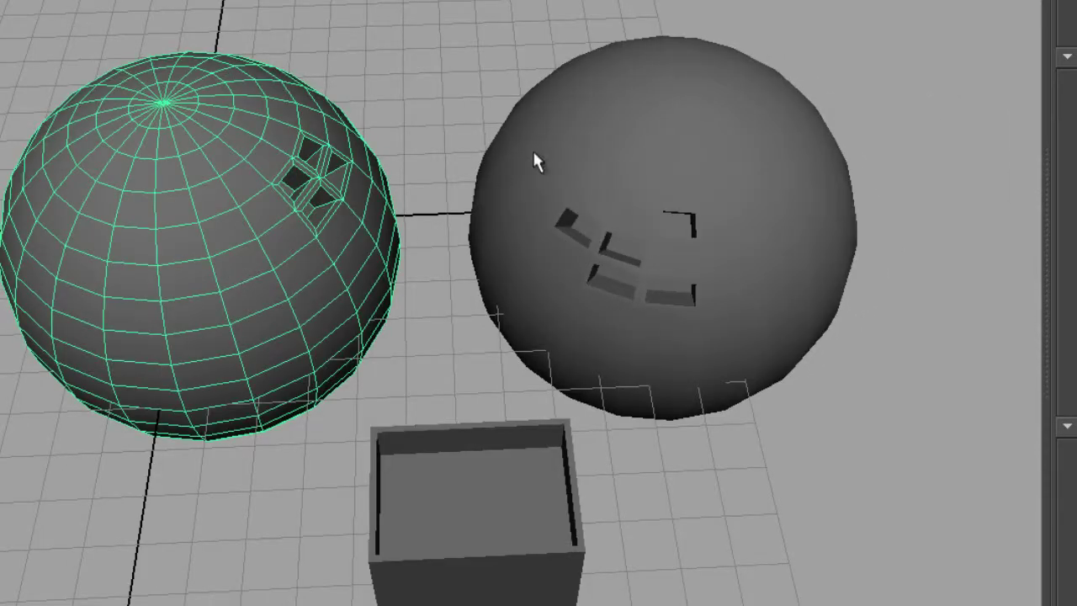
click(530, 149)
click(193, 310)
right_drag(168, 263, 171, 313)
click(131, 255)
shift+click(137, 283)
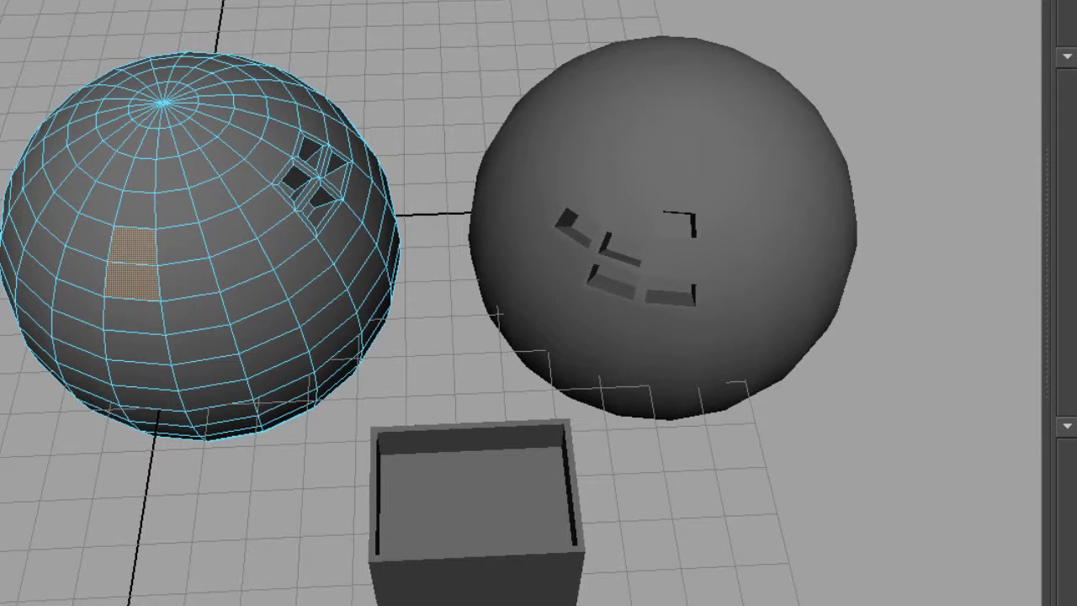
- Inset the original sphere's two selected faces with an offset of 0.09 and extrude them again inward to form recesses
key(ctrl+e)
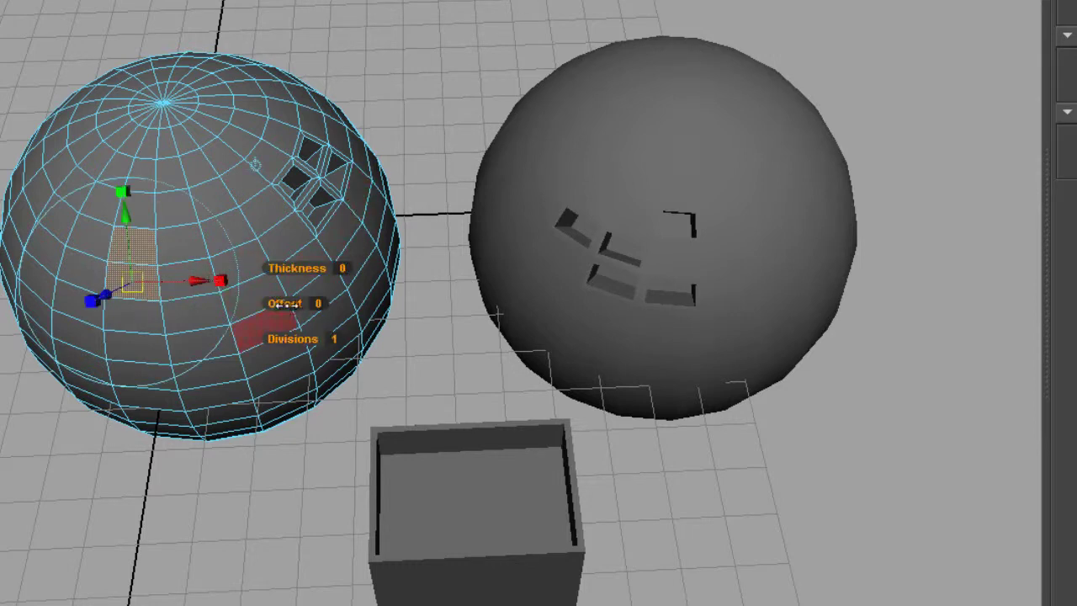
drag(284, 304, 308, 313)
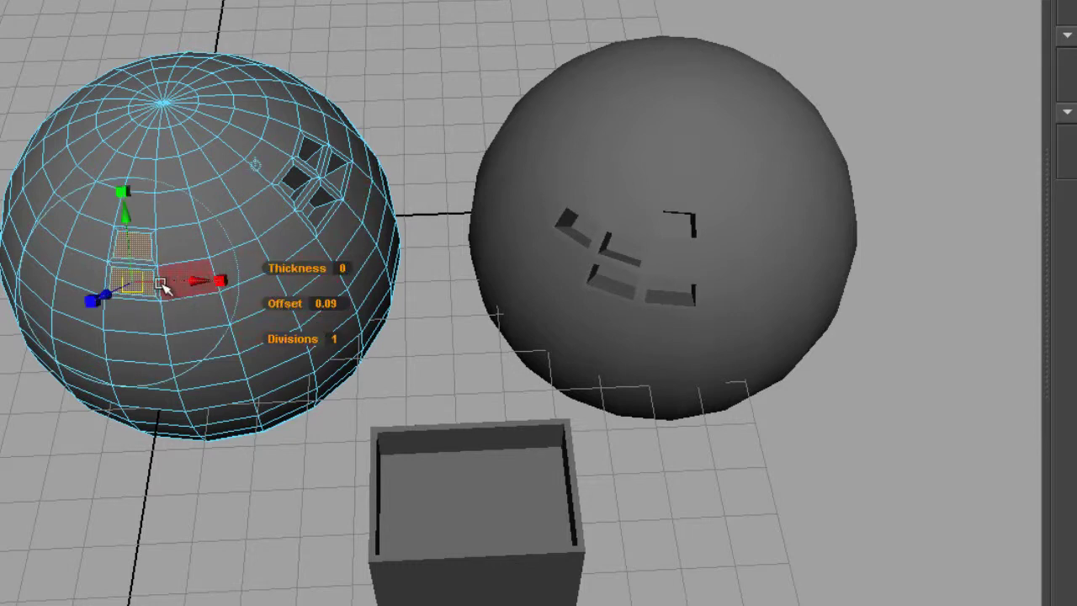
key(ctrl+e)
drag(108, 294, 137, 300)
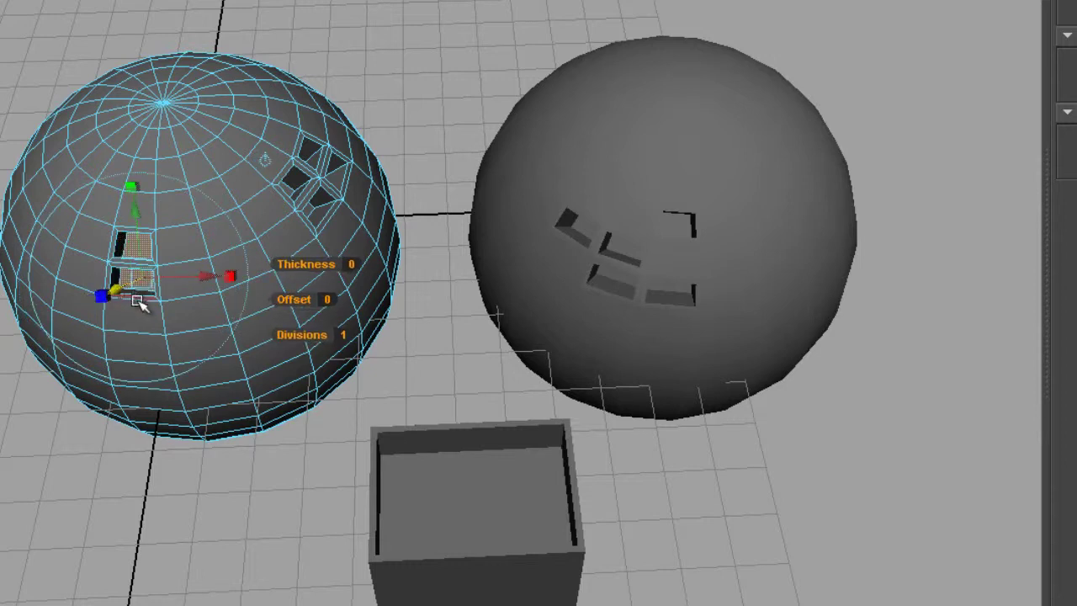
click(376, 99)
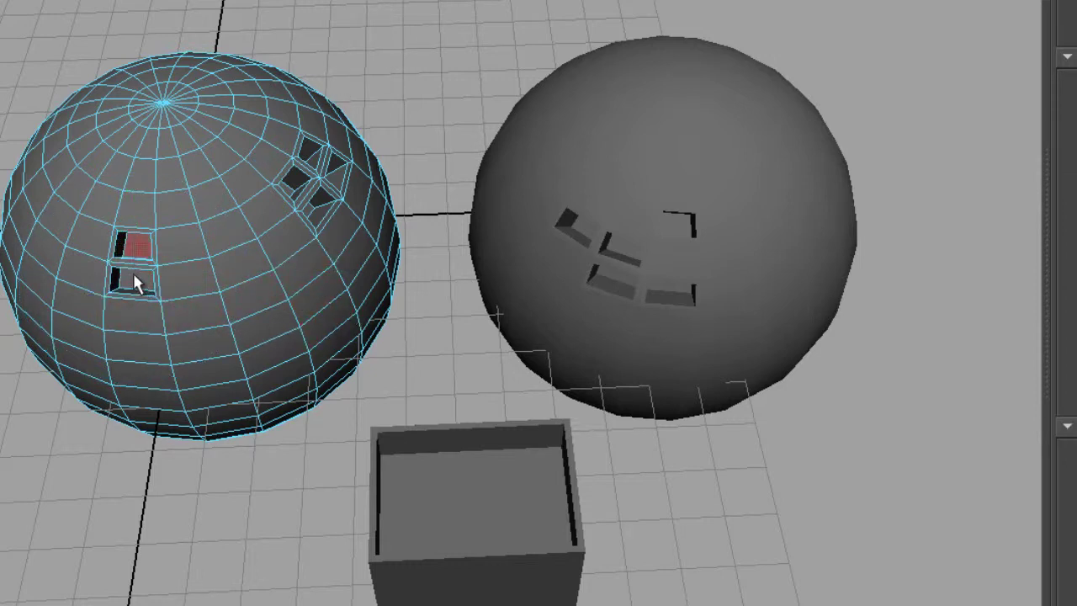
- Select a two-by-two block of faces on the second sphere and inset them with an offset of 0.1
alt+drag(593, 228, 414, 195)
click(630, 197)
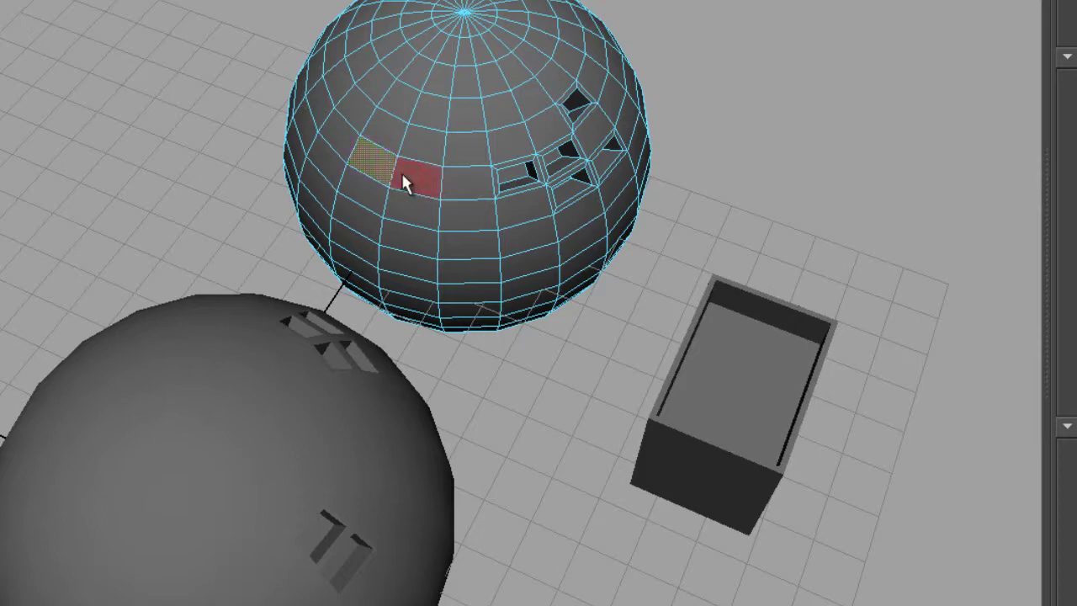
shift+click(402, 179)
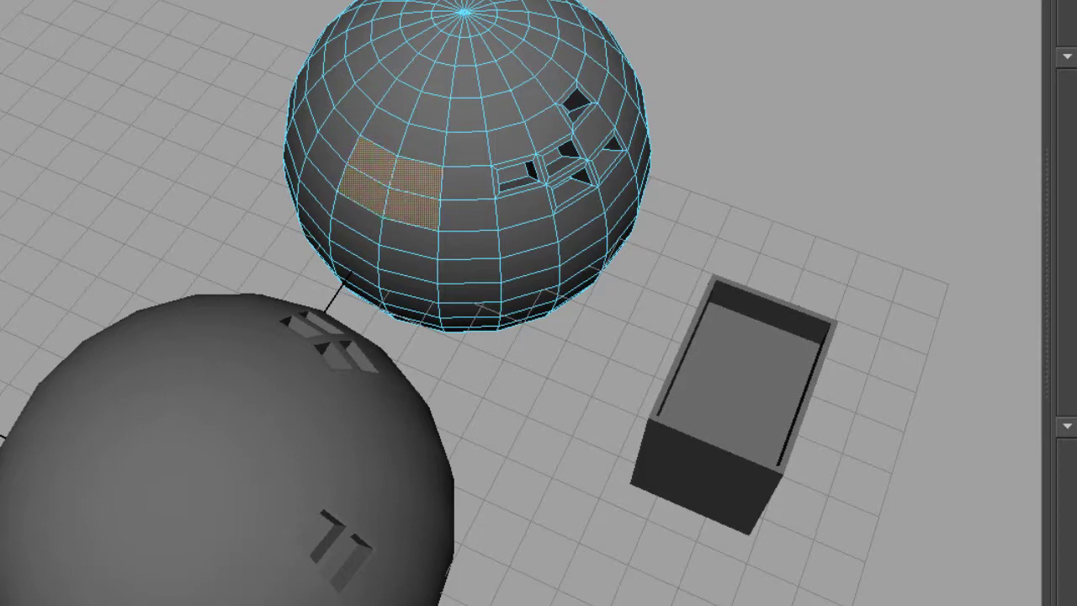
key(ctrl+e)
alt+drag(464, 281, 404, 252)
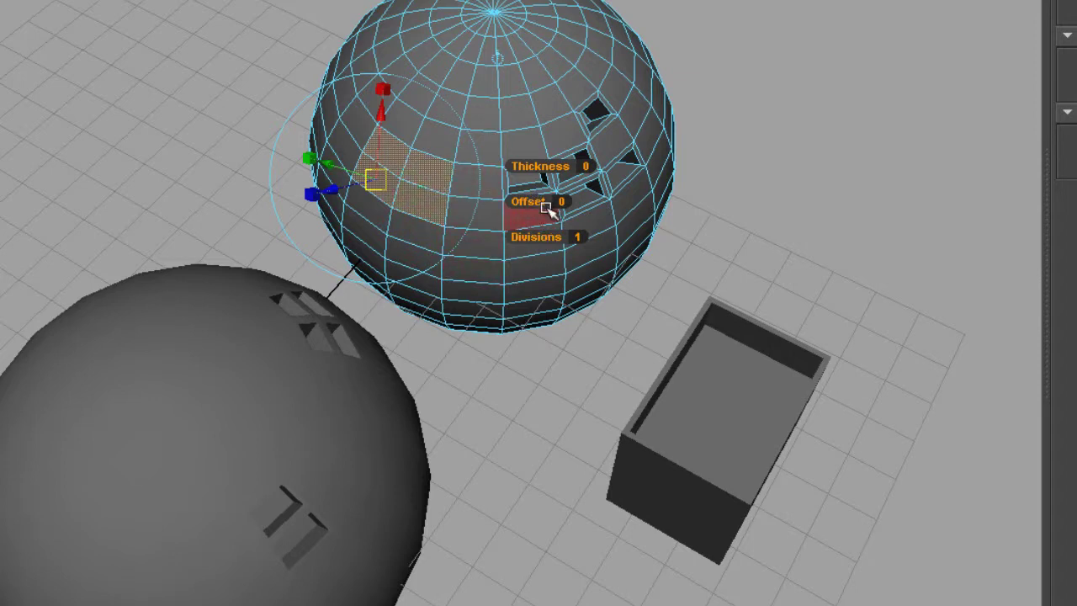
drag(534, 202, 493, 223)
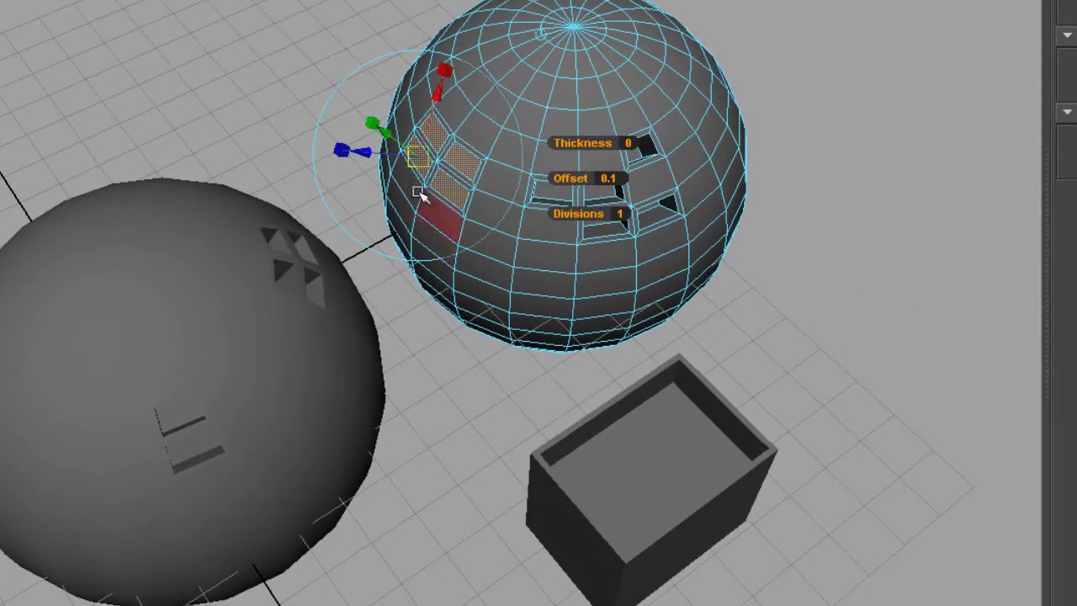
- Extrude the second sphere's four inset faces inward and return the sphere to object mode
key(ctrl+e)
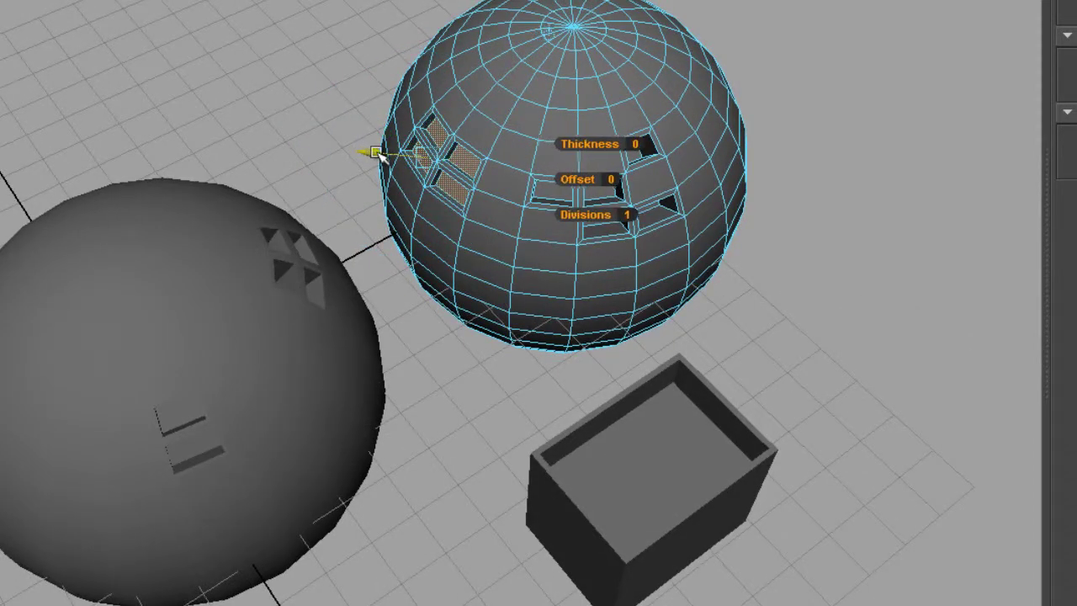
click(375, 153)
alt+drag(464, 339, 443, 340)
key(q)
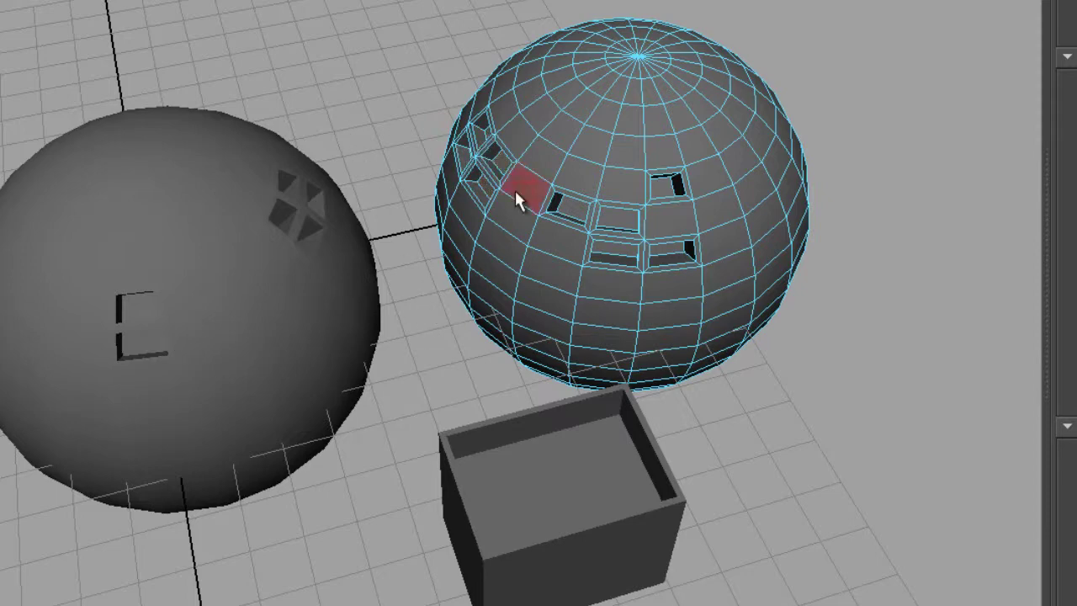
right_drag(515, 190, 567, 169)
alt+drag(564, 235, 365, 286)
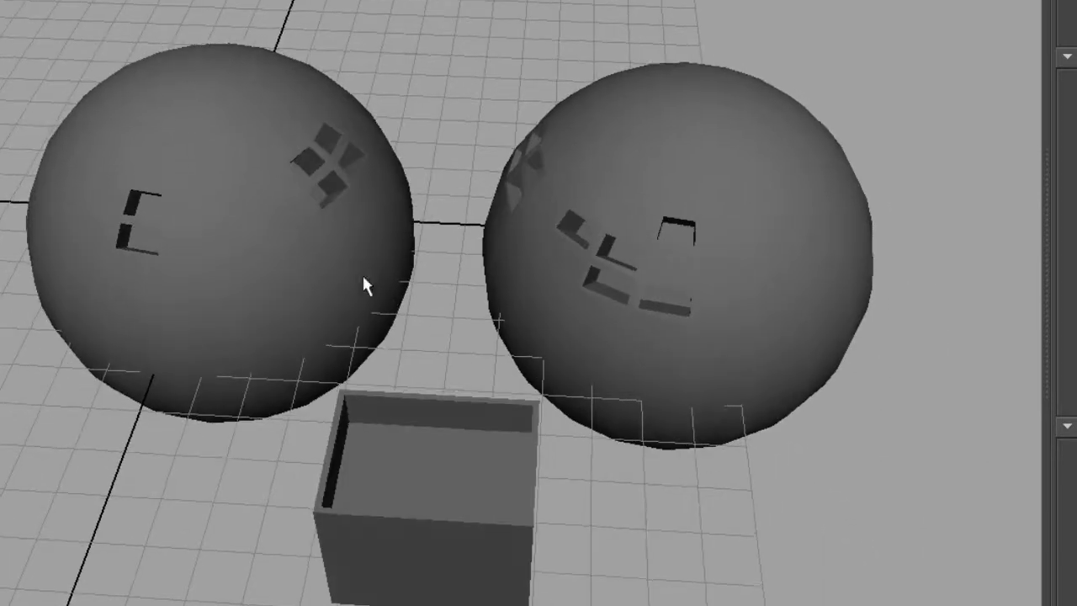
- Select the spheres individually, combine both into one selection, and clear the selection
click(284, 187)
click(657, 198)
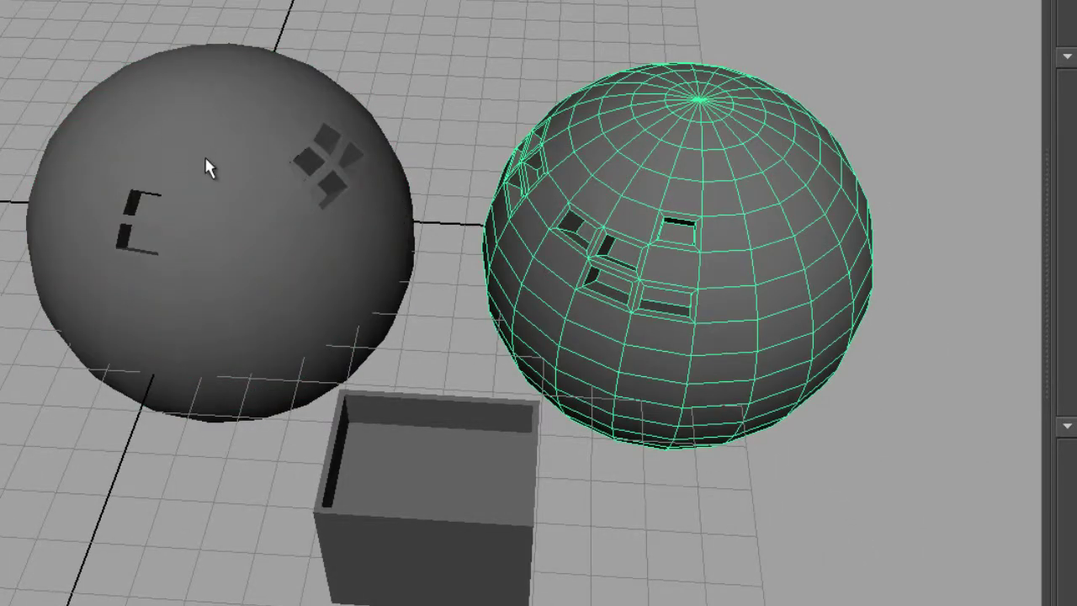
shift+click(296, 190)
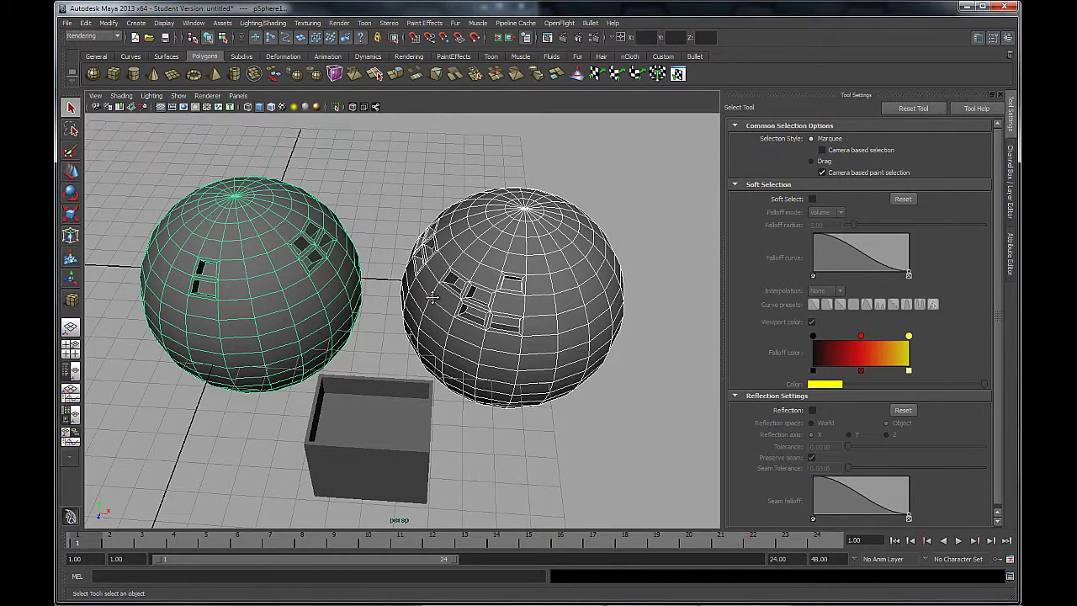
alt+drag(431, 297, 497, 296)
click(449, 180)
- Select the original sphere and add the second sphere to the selection with all three objects in view
alt+drag(366, 265, 465, 323)
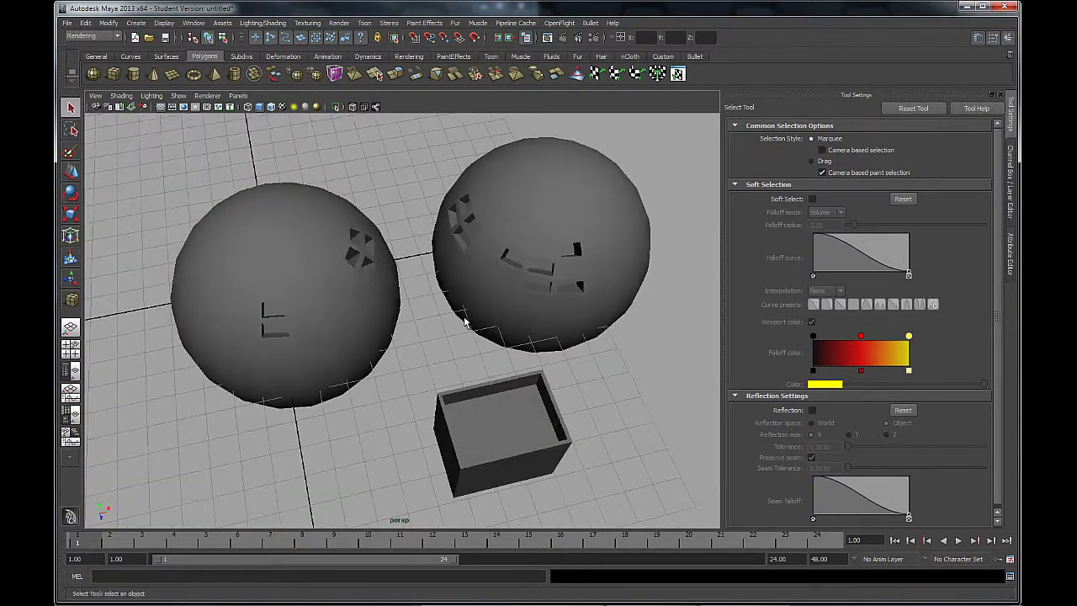
alt+right_drag(464, 323, 384, 317)
alt+middle_drag(385, 317, 411, 284)
alt+drag(410, 283, 454, 271)
alt+right_drag(406, 271, 434, 271)
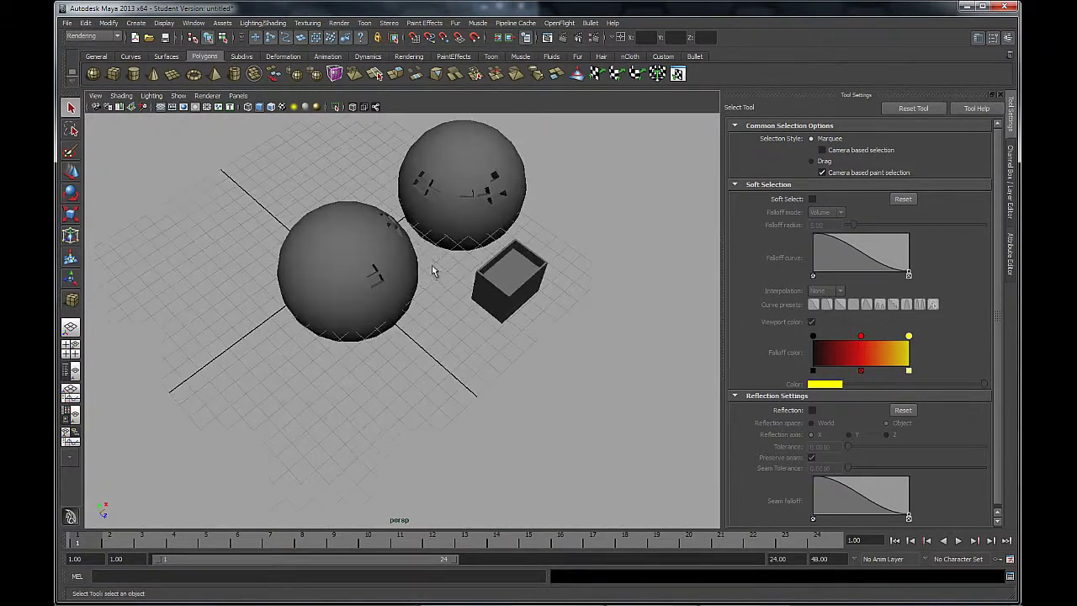
alt+middle_drag(432, 271, 471, 308)
click(471, 308)
alt+drag(429, 409, 418, 426)
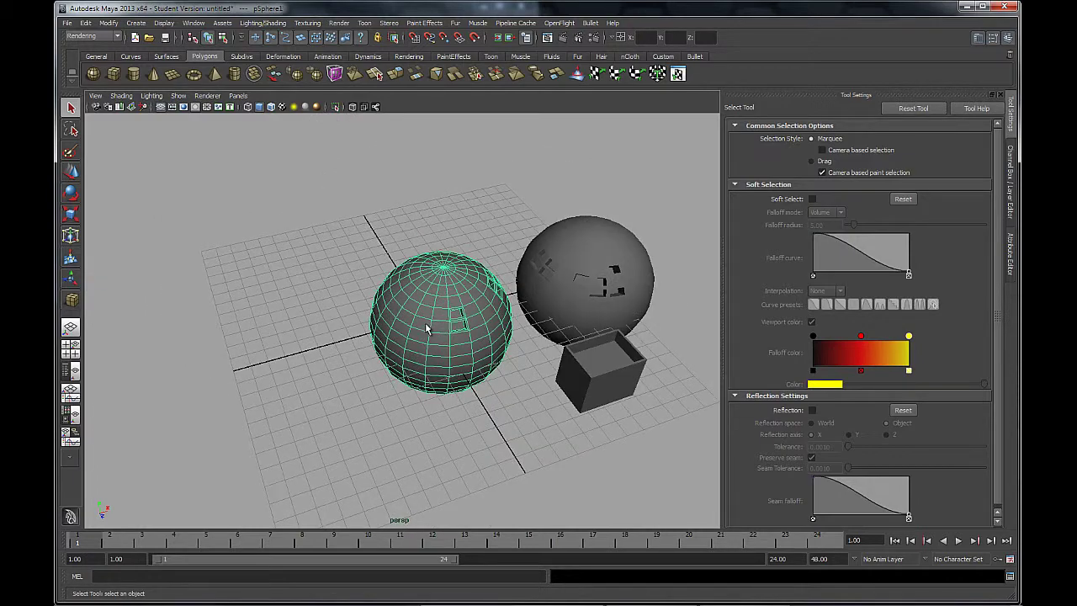
alt+middle_drag(450, 399, 386, 360)
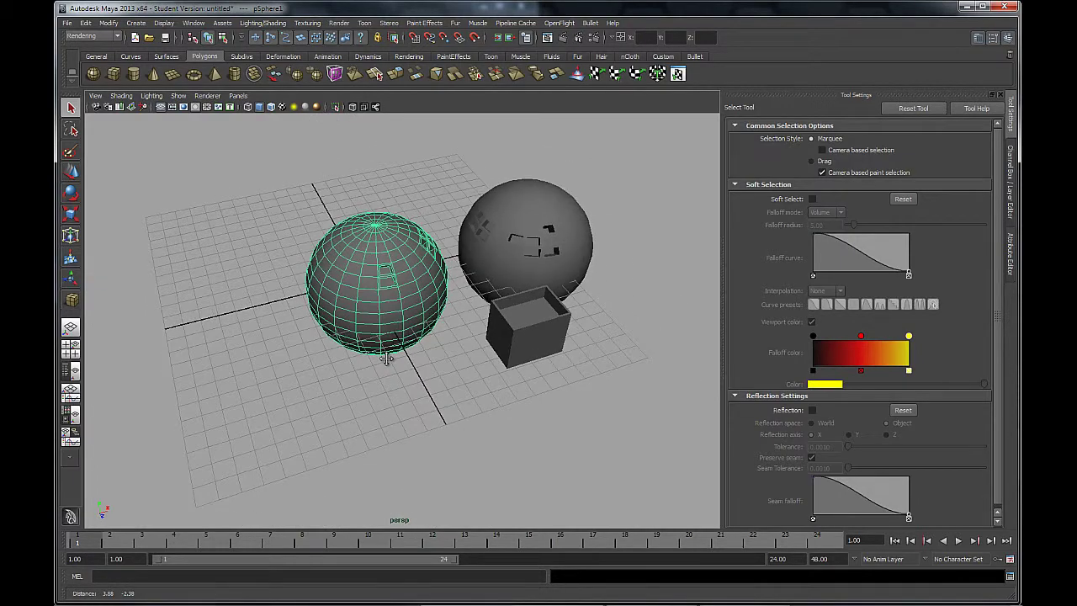
shift+click(525, 211)
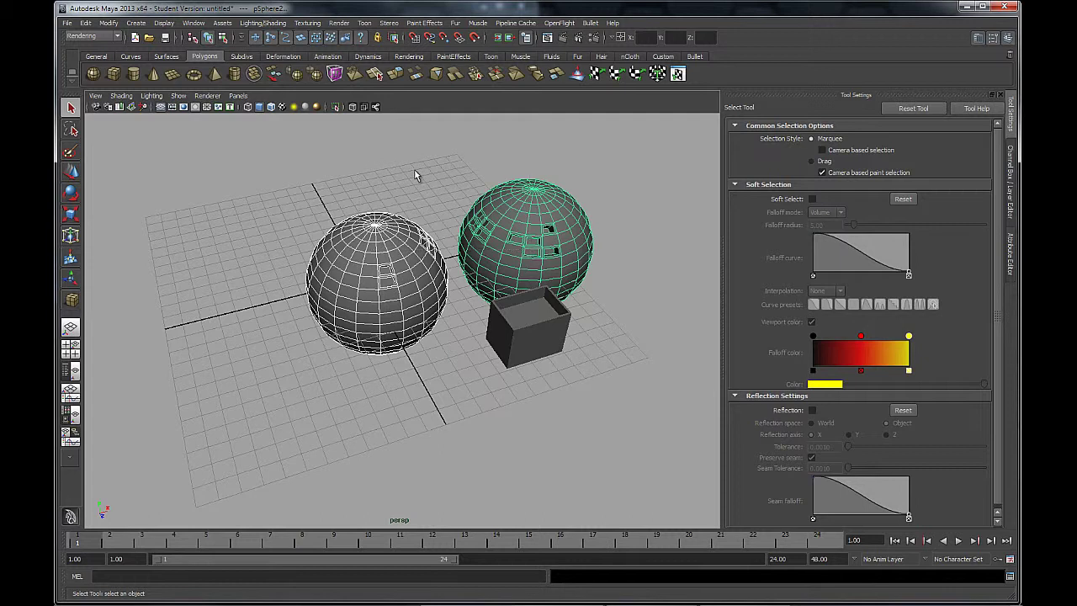
- Marquee-select the second sphere and cube, add the original sphere, and restore this selection after clearing it
drag(620, 408, 541, 205)
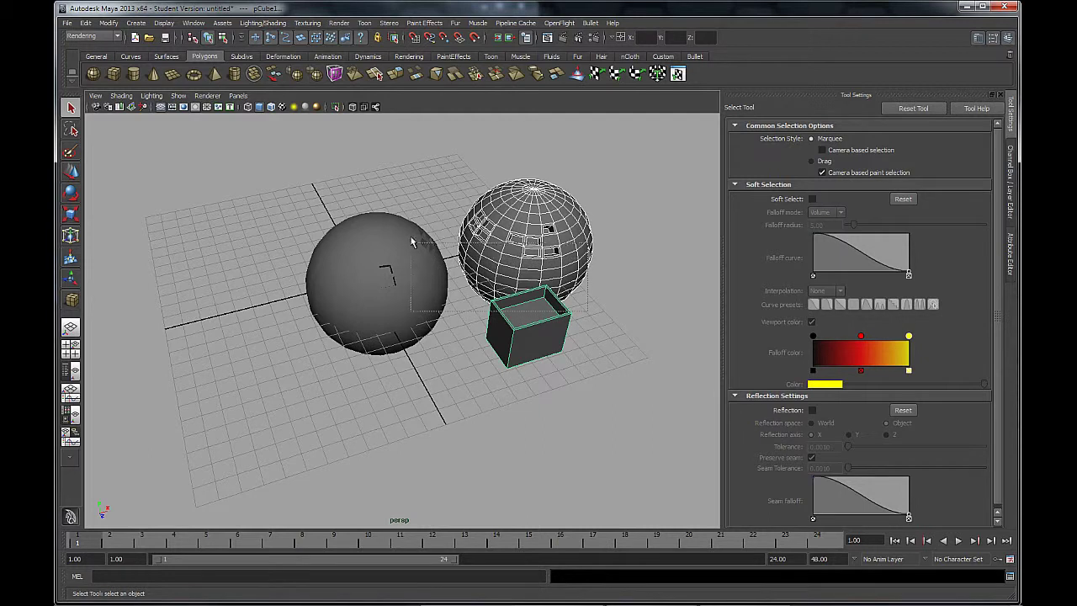
shift+click(409, 282)
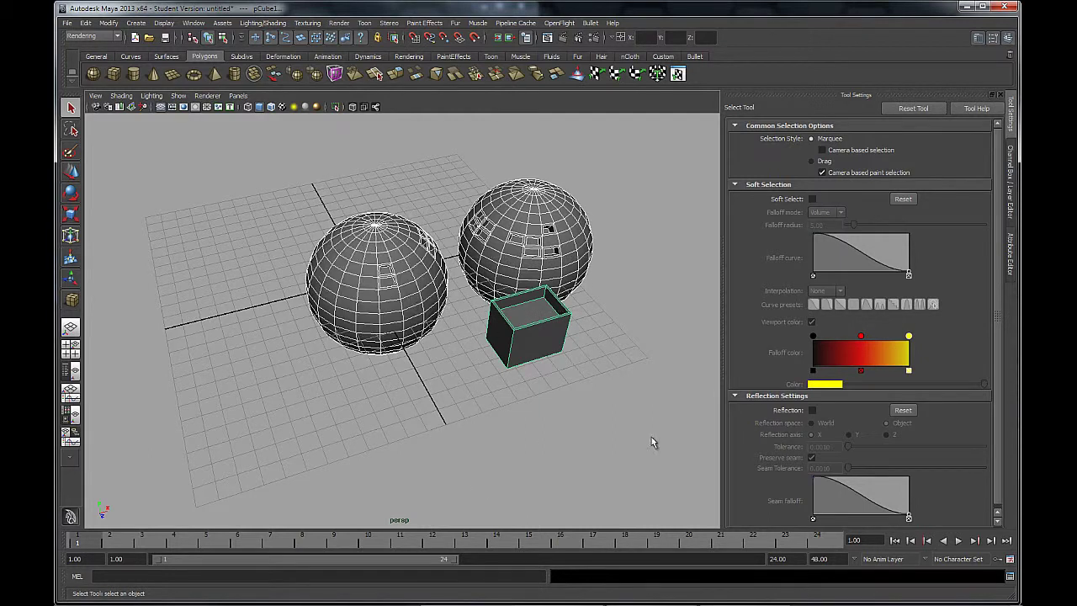
click(374, 421)
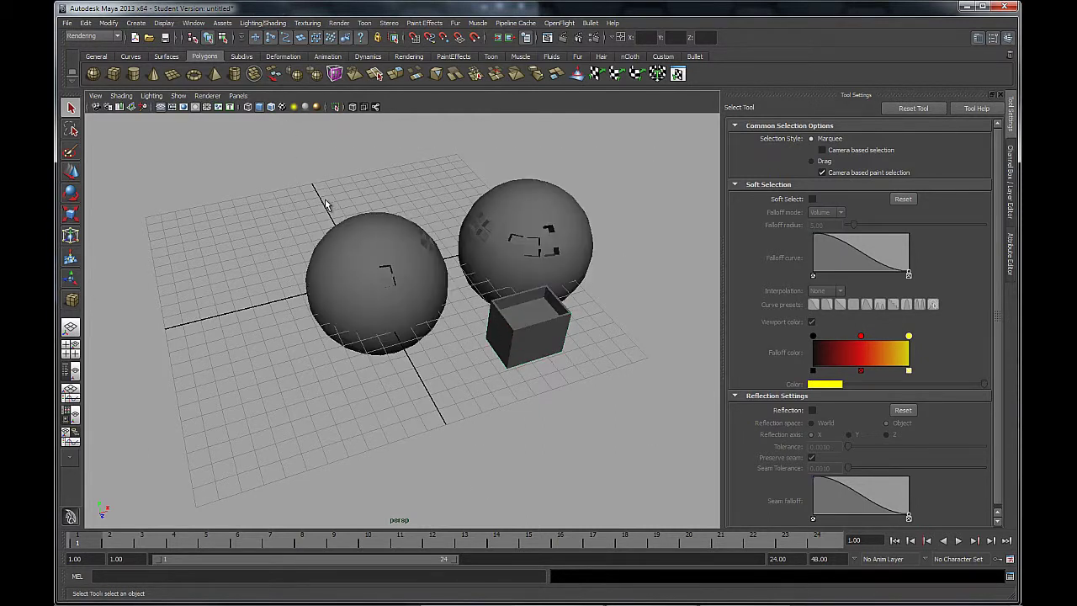
key(ctrl+z)
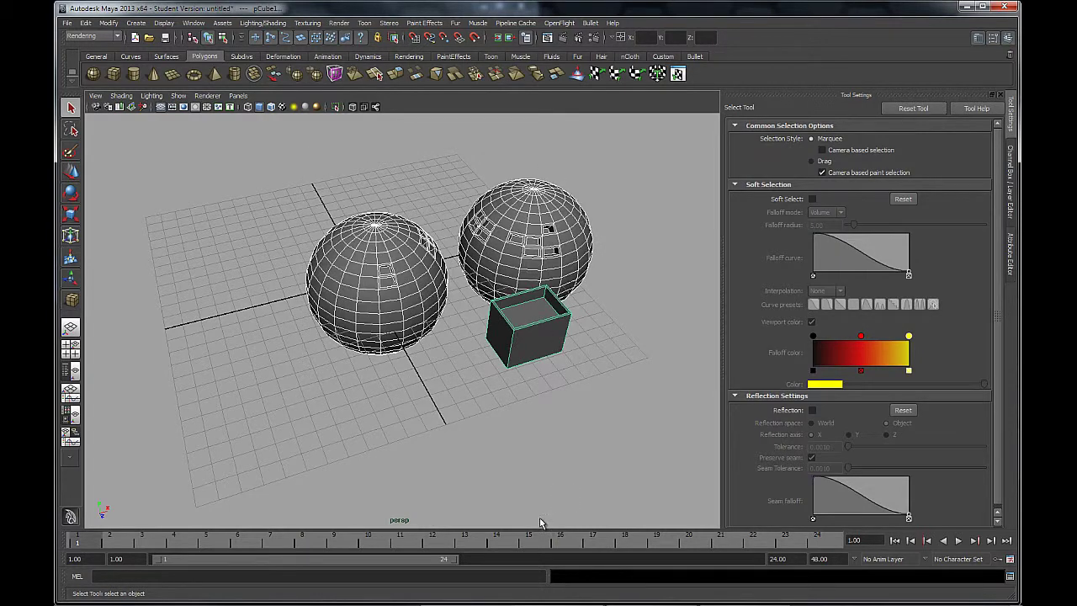
- Remove the cube and the second sphere from the selection with marquees, and add both back the same way
shift+click(535, 364)
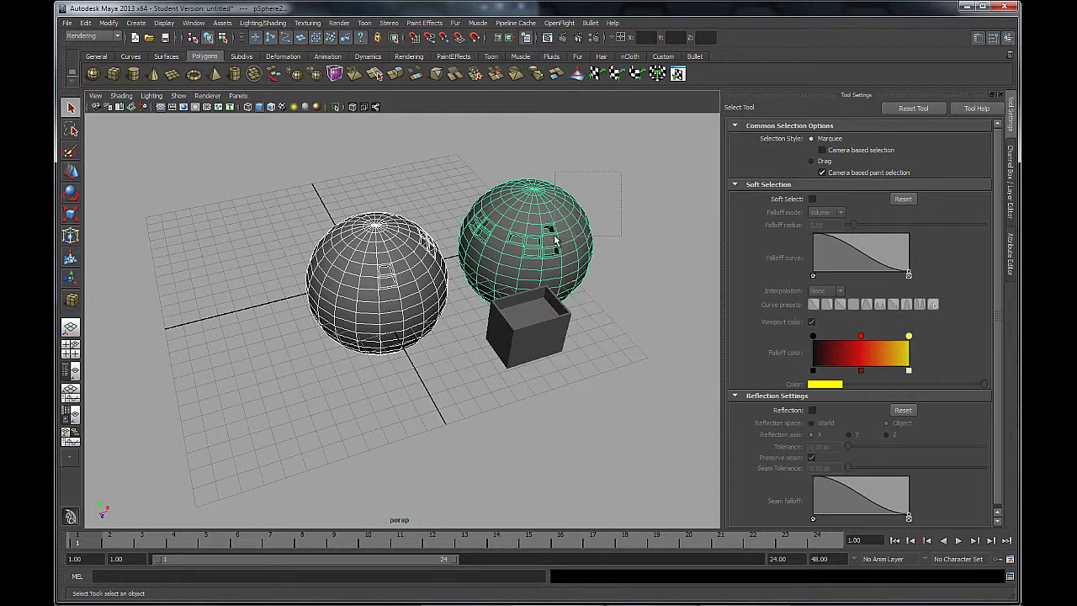
shift+drag(553, 238, 554, 240)
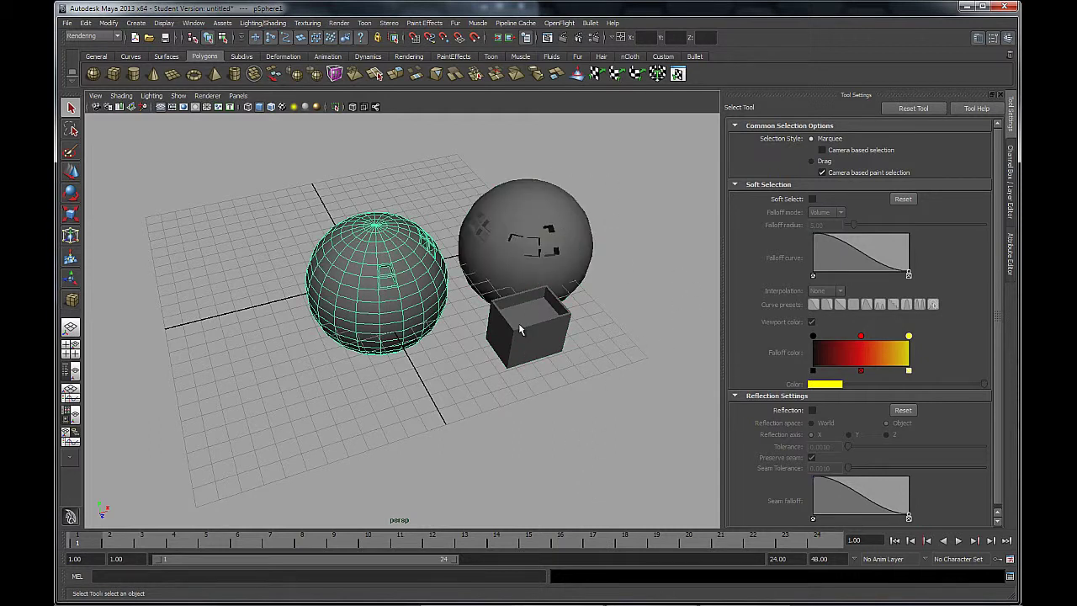
shift+drag(506, 250, 497, 319)
alt+drag(291, 248, 309, 331)
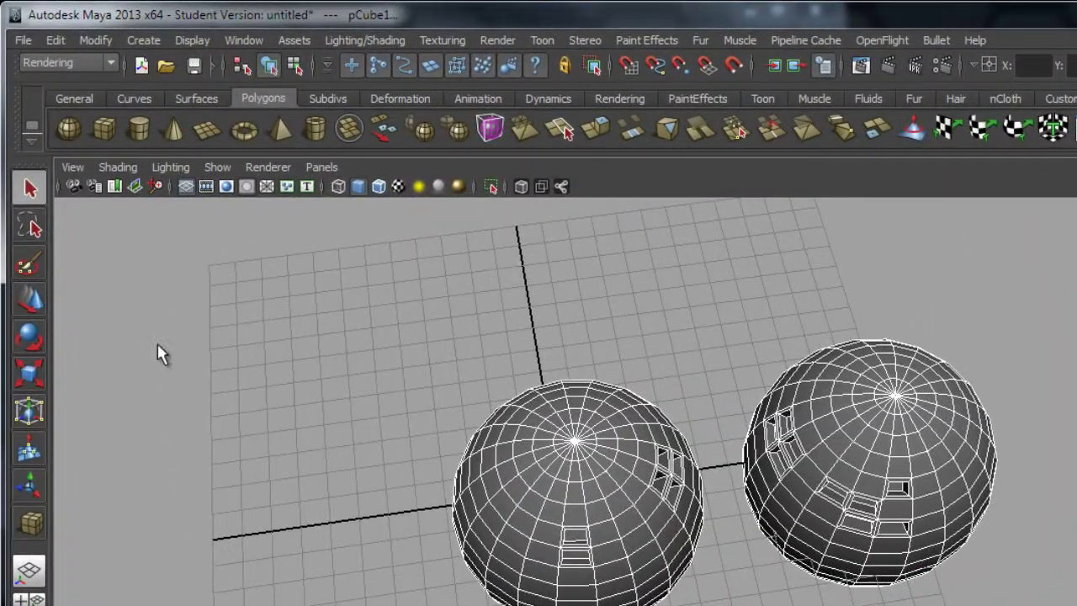
- Clear the selection and select the original sphere by drawing around it with the Lasso tool
click(117, 305)
click(30, 229)
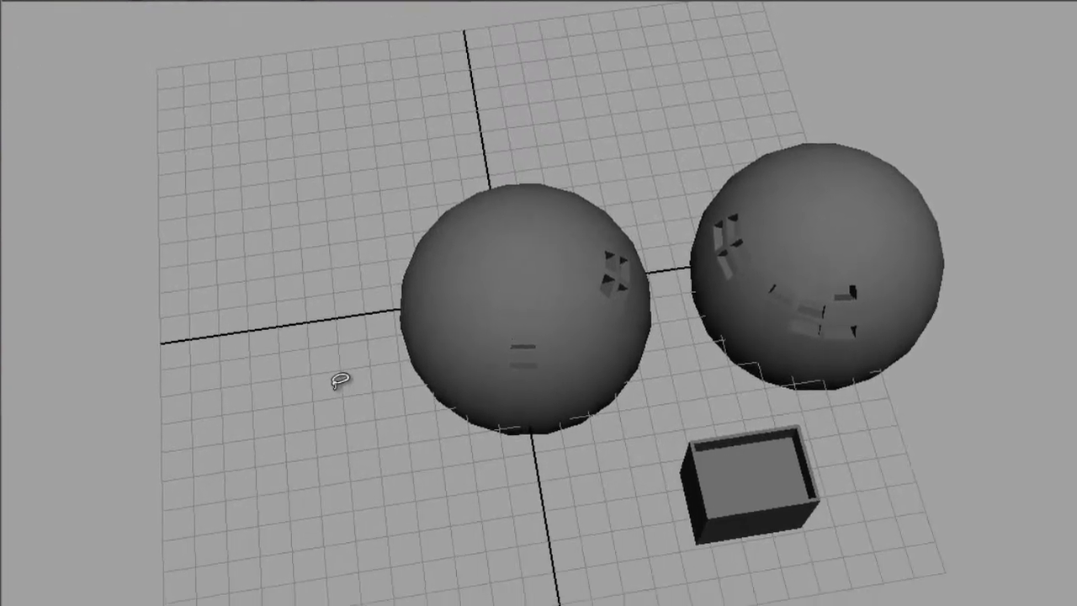
mouse_move(372, 499)
mouse_down()
mouse_move(458, 318)
mouse_move(600, 305)
mouse_move(684, 366)
mouse_up()
drag(643, 210, 644, 284)
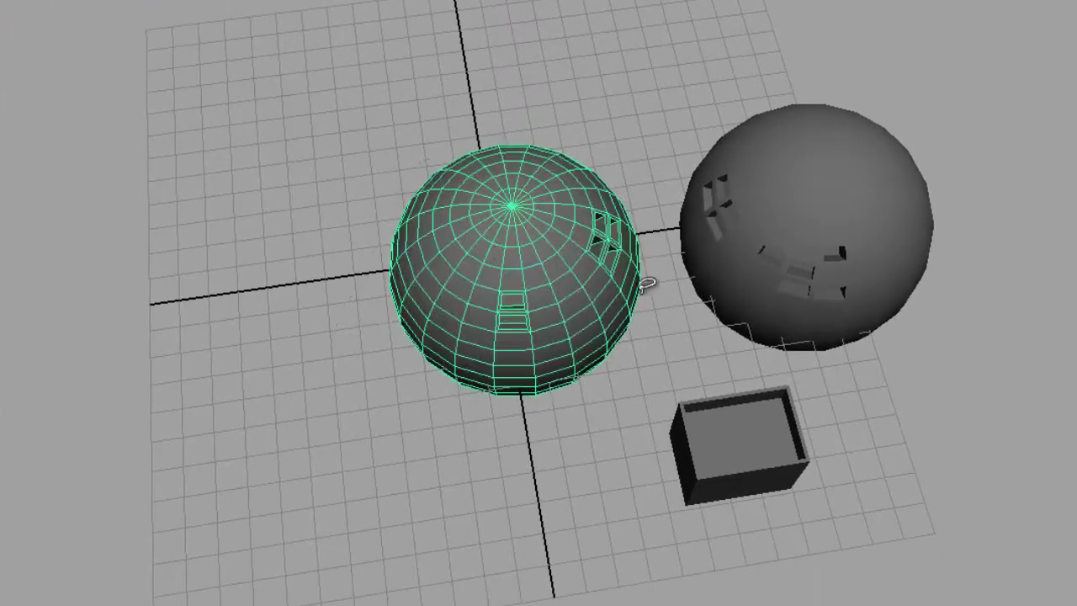
- Add the second sphere and the cube to the selection with freehand lasso outlines
mouse_move(770, 66)
mouse_down()
mouse_move(417, 90)
mouse_move(634, 260)
mouse_move(765, 235)
mouse_move(830, 325)
mouse_up()
mouse_move(875, 59)
mouse_down()
mouse_move(302, 130)
mouse_move(985, 562)
mouse_move(980, 130)
mouse_move(967, 113)
mouse_up()
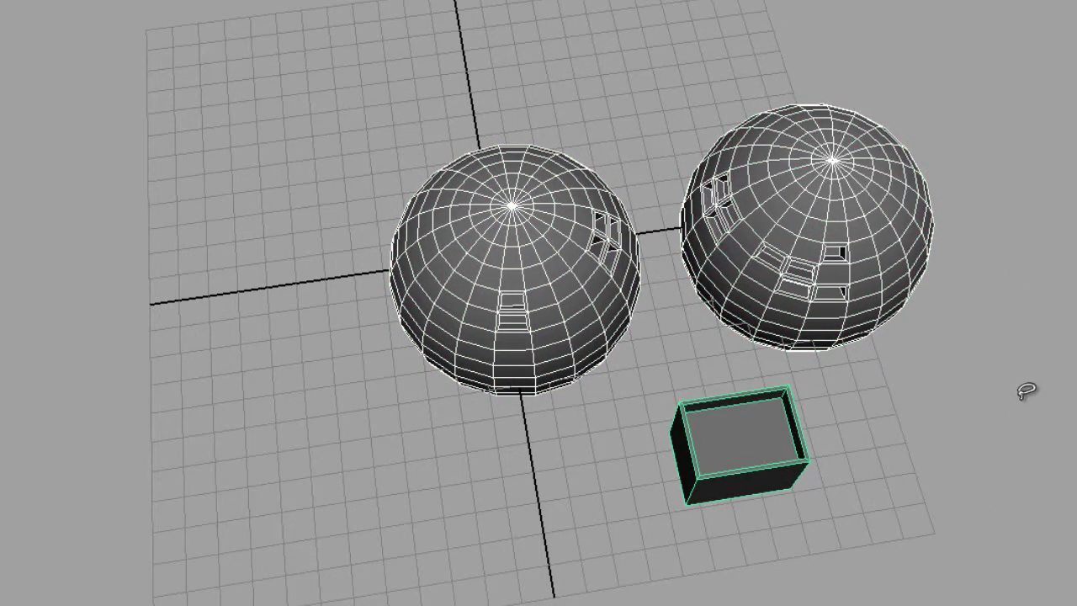
mouse_move(1030, 280)
mouse_down()
mouse_move(1009, 272)
mouse_move(853, 362)
mouse_move(894, 423)
mouse_move(776, 539)
mouse_move(675, 520)
mouse_move(630, 354)
mouse_move(664, 190)
mouse_move(293, 259)
mouse_move(673, 604)
mouse_move(993, 447)
mouse_move(1012, 327)
mouse_move(994, 317)
mouse_up()
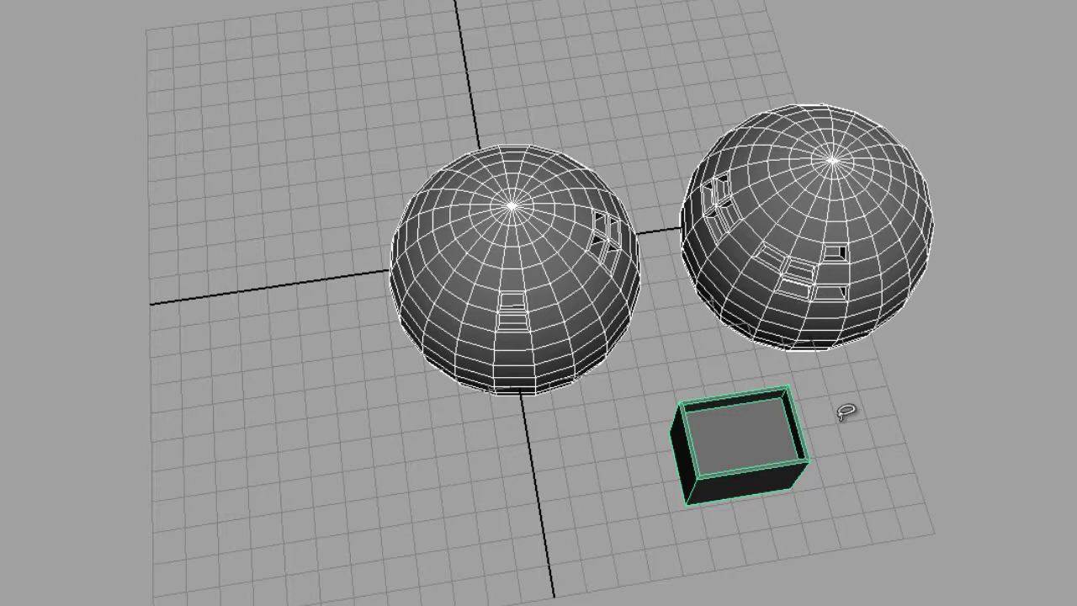
- Remove both spheres from the selection with a freehand lasso outline, keeping only the cube selected
alt+middle_drag(808, 533, 707, 490)
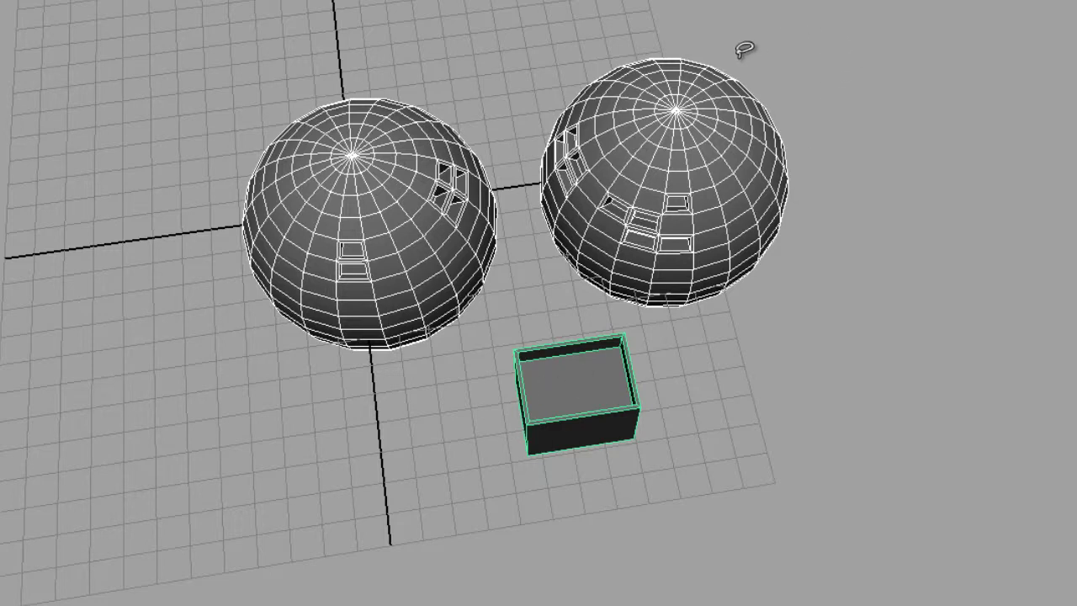
mouse_move(748, 15)
ctrl+mouse_down()
mouse_move(572, 130)
mouse_move(245, 146)
mouse_move(552, 4)
ctrl+mouse_up()
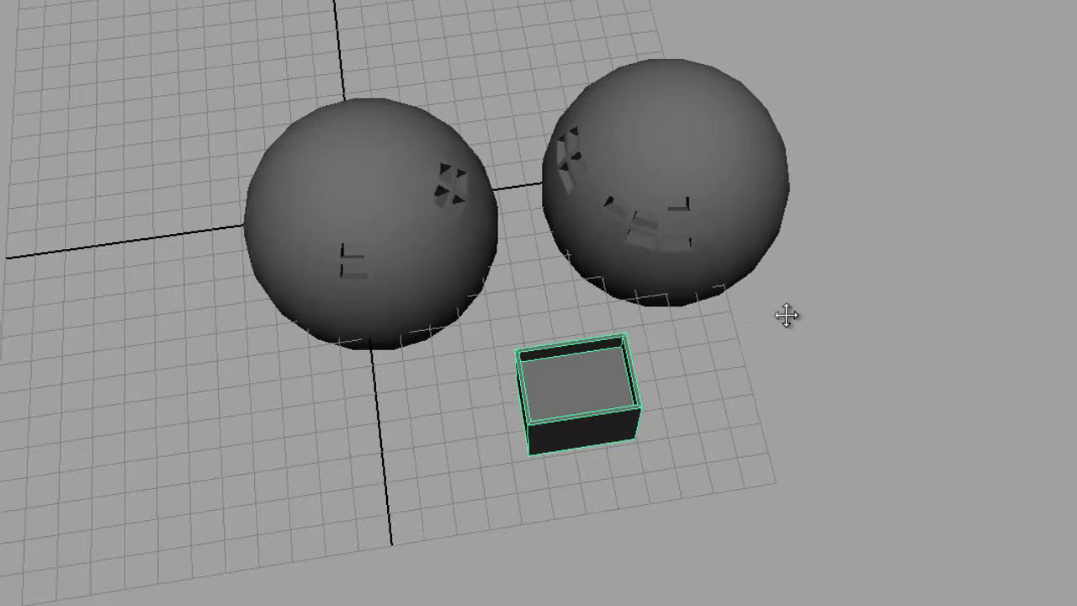
alt+middle_drag(786, 312, 786, 318)
alt+drag(786, 325, 743, 373)
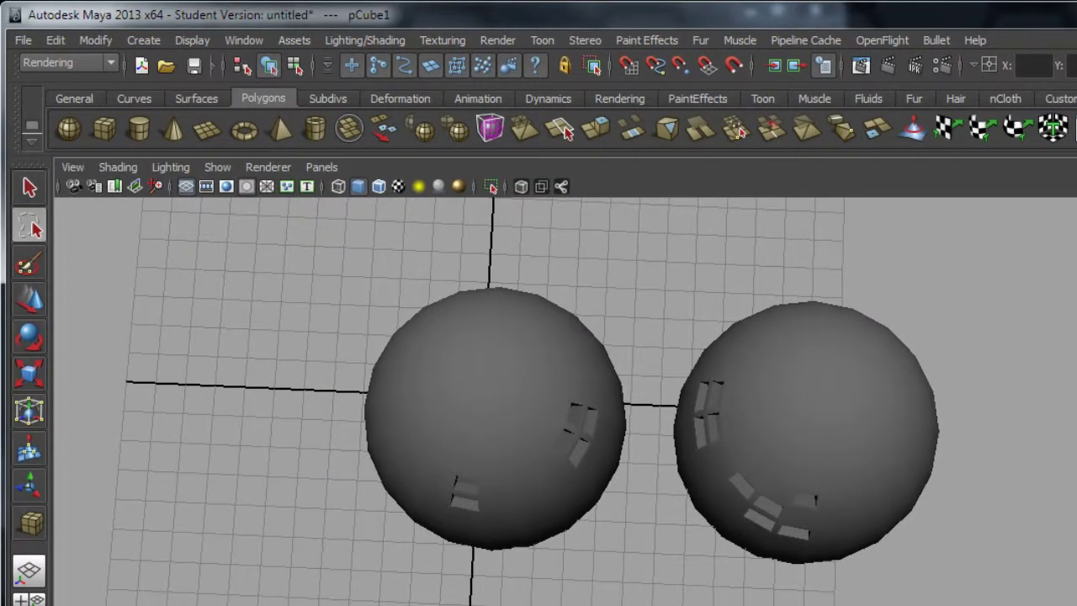
- Select the original sphere with the Select tool and activate the Paint Selection Tool on it
alt+drag(471, 604, 579, 591)
alt+middle_drag(580, 600, 656, 605)
alt+right_drag(656, 604, 747, 604)
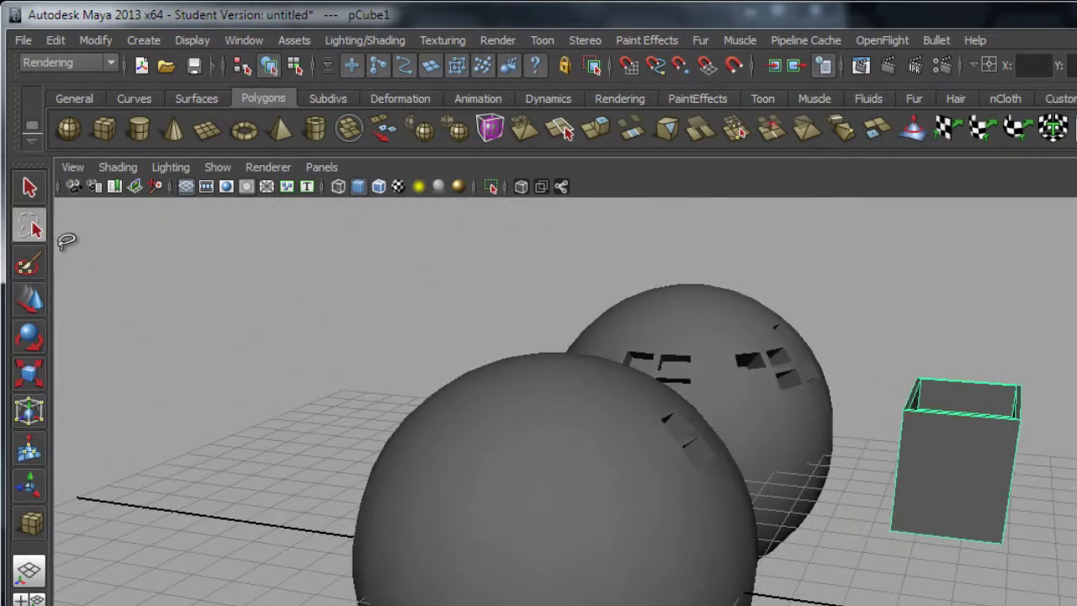
click(29, 187)
click(519, 592)
scroll(594, 534, up, 3)
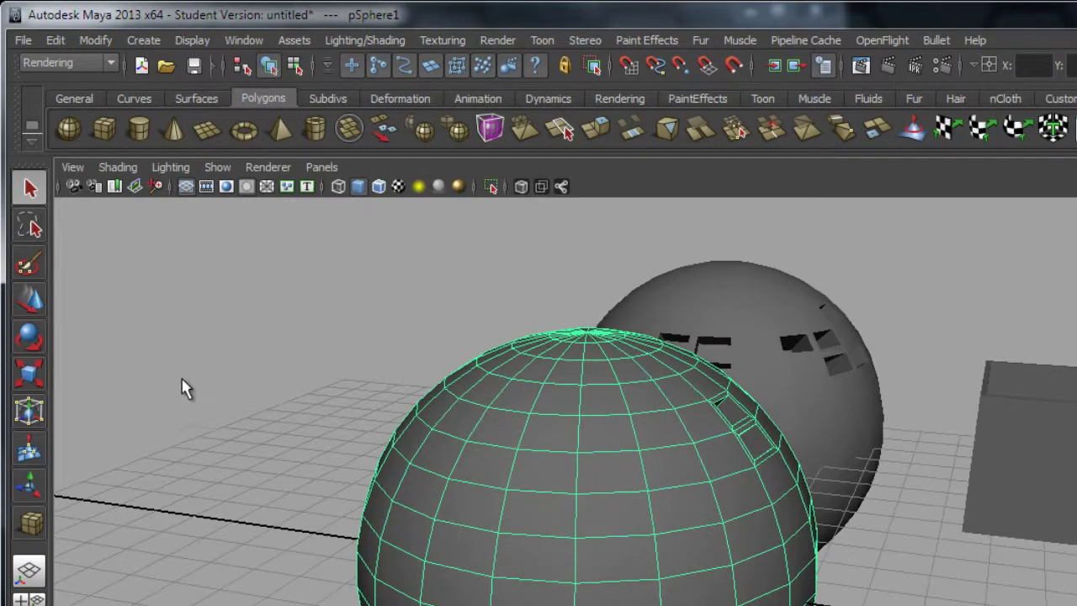
click(30, 275)
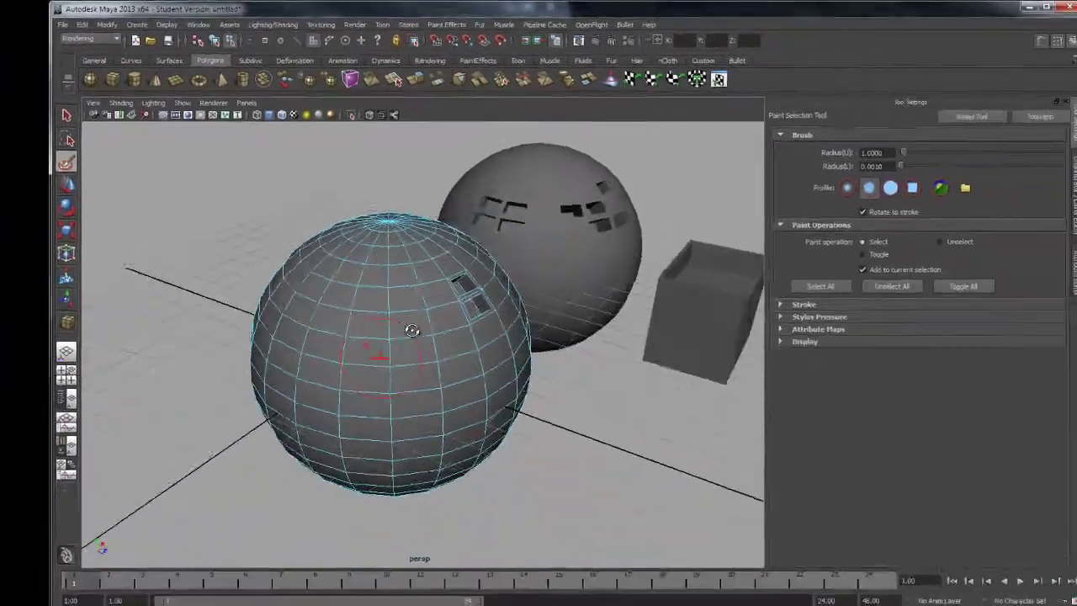
- Paint-select a large block of faces on the front of the original sphere
alt+drag(412, 331, 415, 340)
alt+middle_drag(416, 341, 445, 315)
mouse_move(388, 288)
alt+right_down()
mouse_move(443, 322)
mouse_move(396, 292)
mouse_move(365, 287)
alt+right_up()
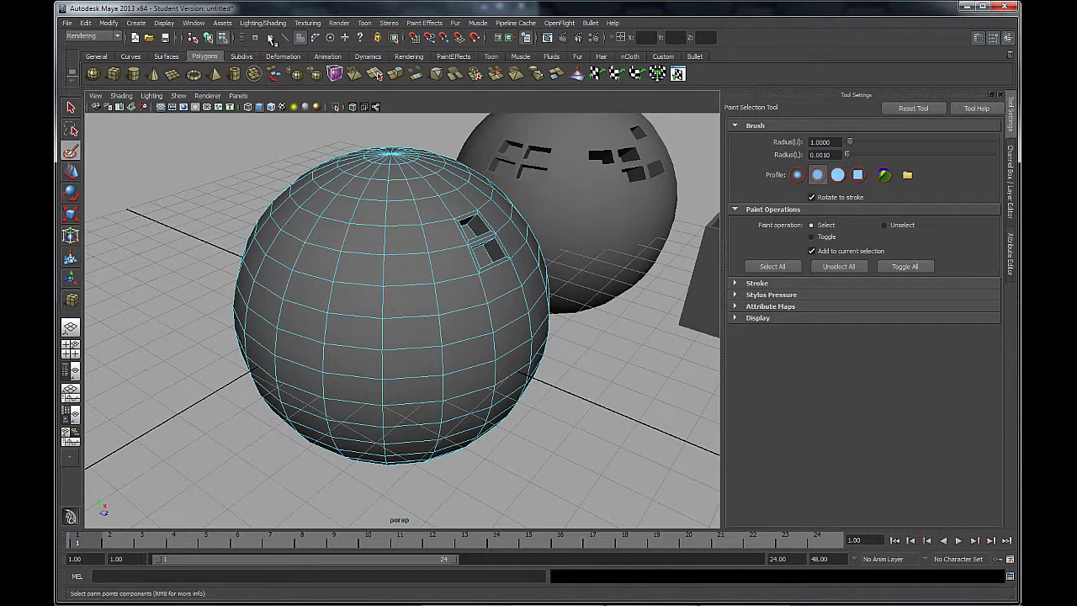
click(364, 258)
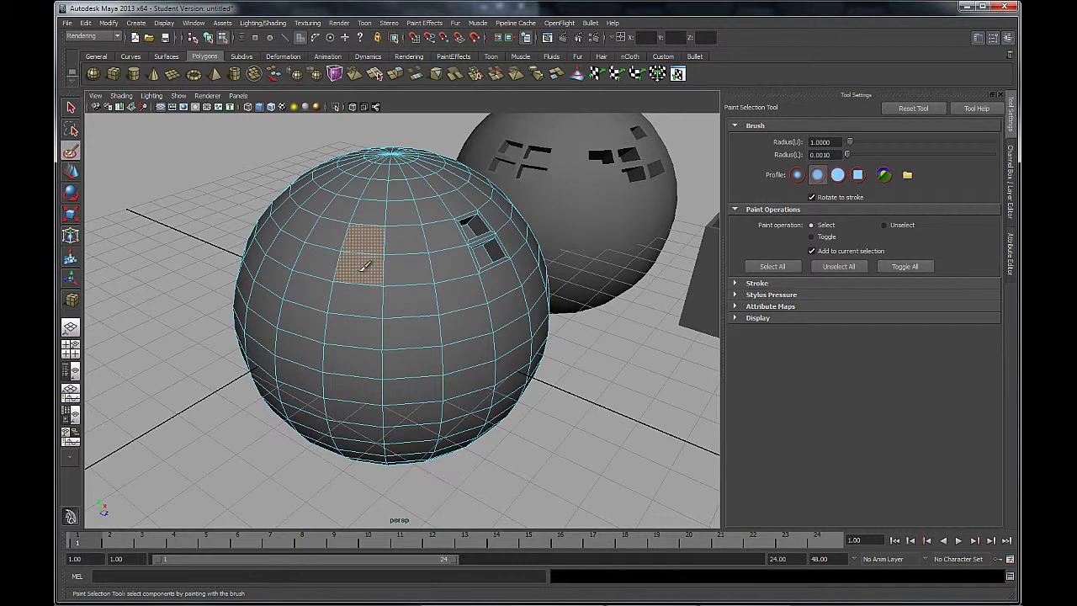
mouse_move(364, 266)
mouse_down()
mouse_move(395, 331)
mouse_move(413, 280)
mouse_move(413, 234)
mouse_move(379, 215)
mouse_move(349, 217)
mouse_move(313, 340)
mouse_move(352, 347)
mouse_up()
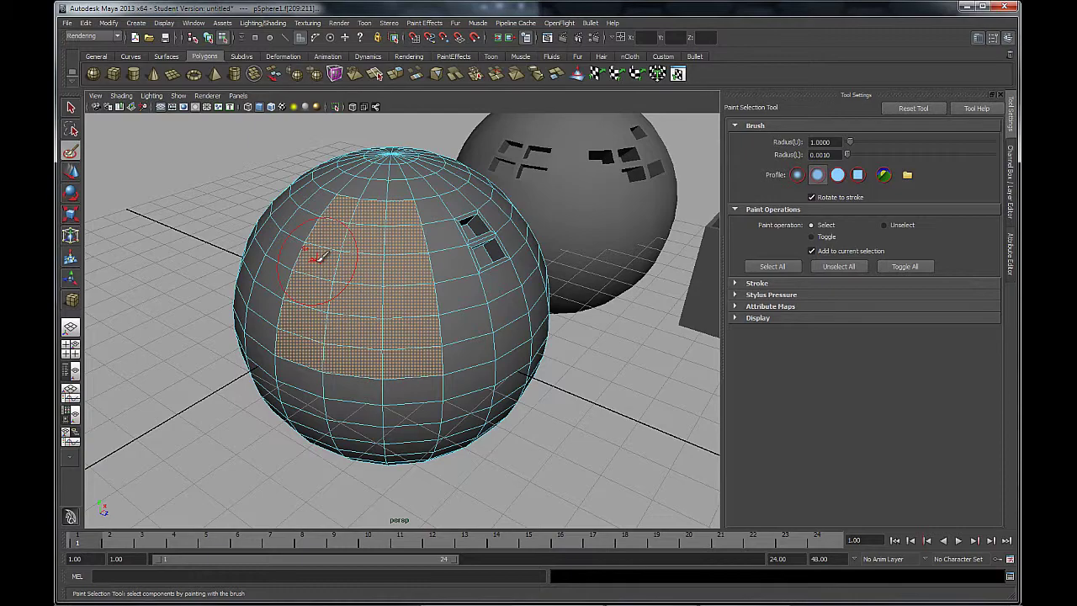
- Paint another patch of faces on the sphere's undented side into the selection, and brush a strip of them back out
alt+drag(332, 275, 372, 290)
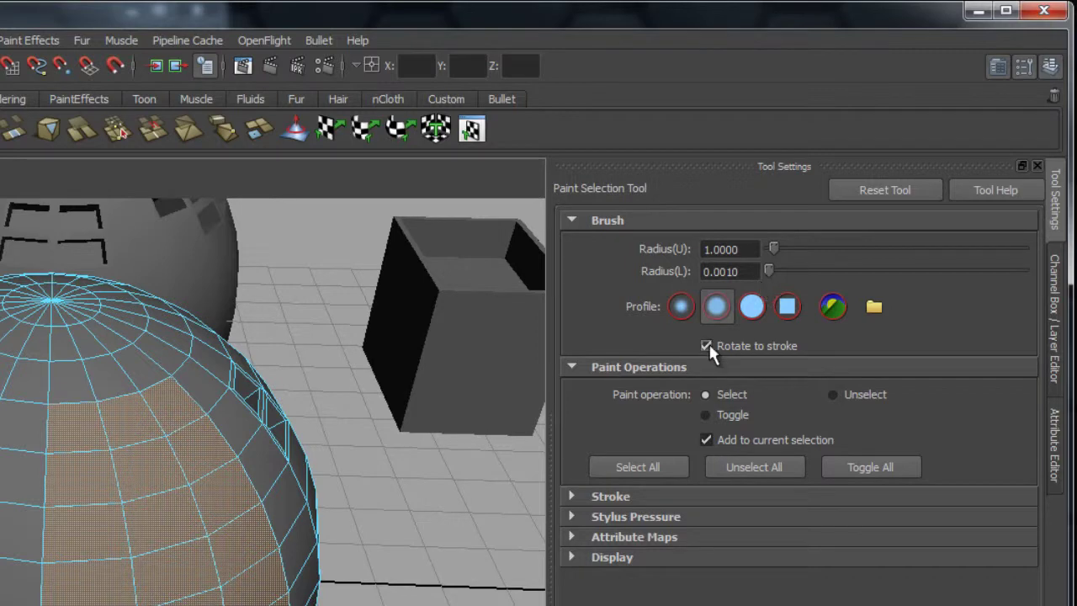
click(716, 308)
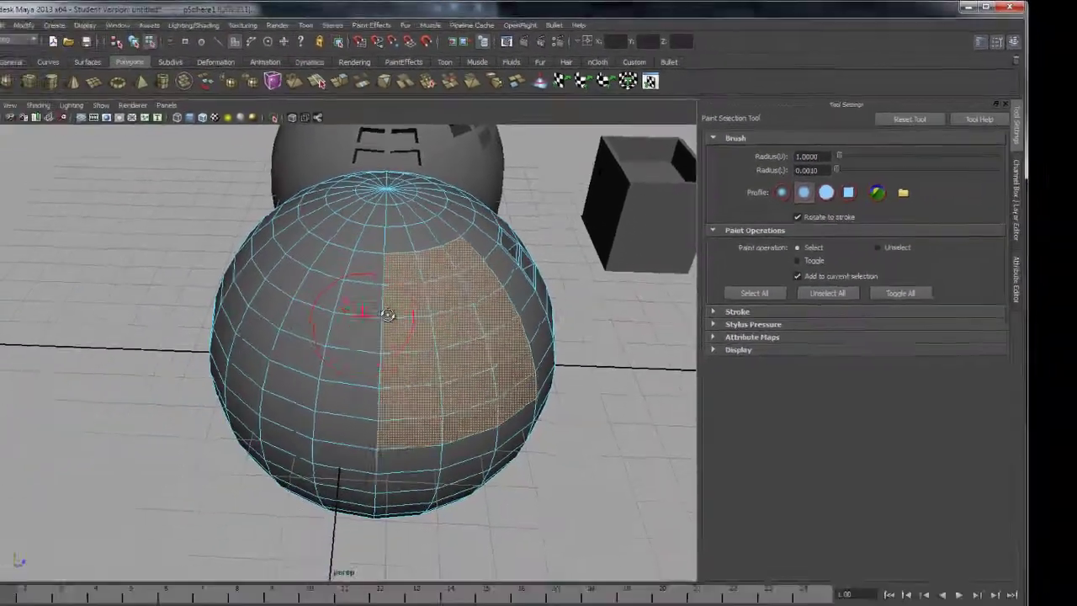
alt+drag(387, 315, 447, 307)
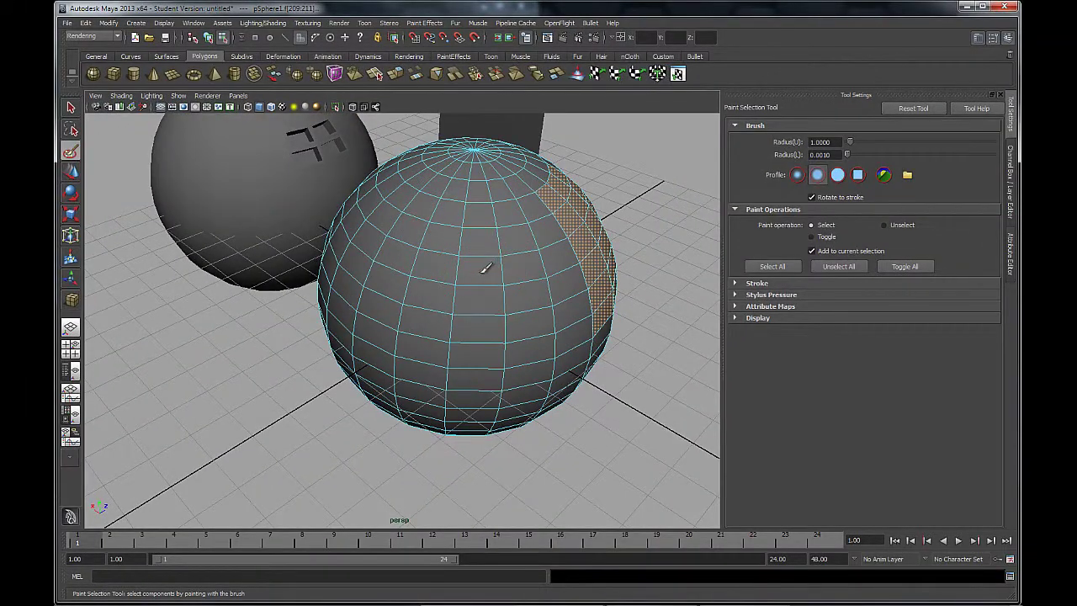
click(486, 267)
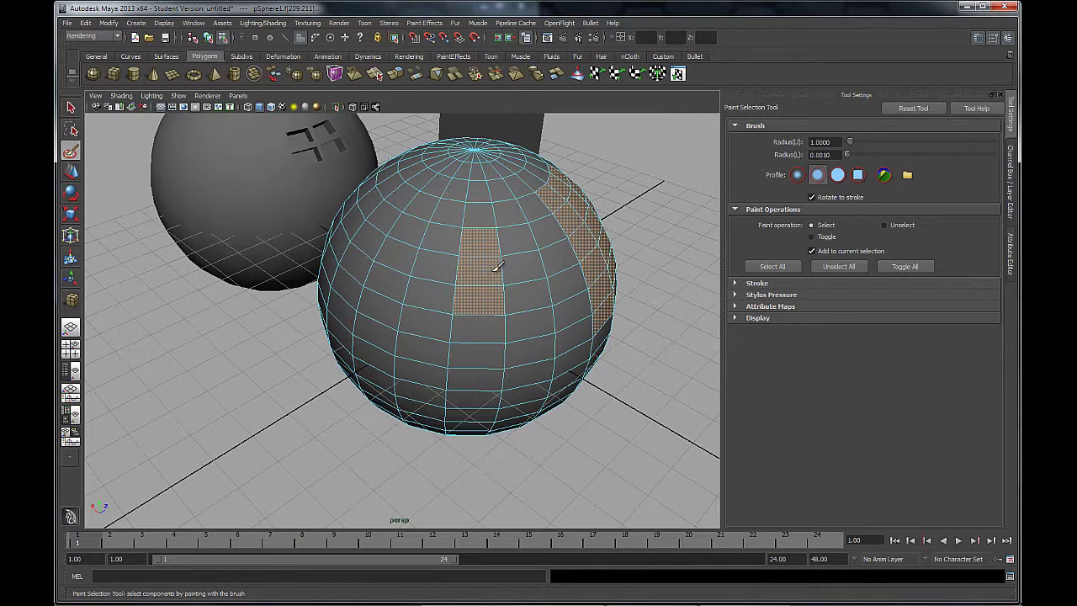
drag(497, 265, 508, 266)
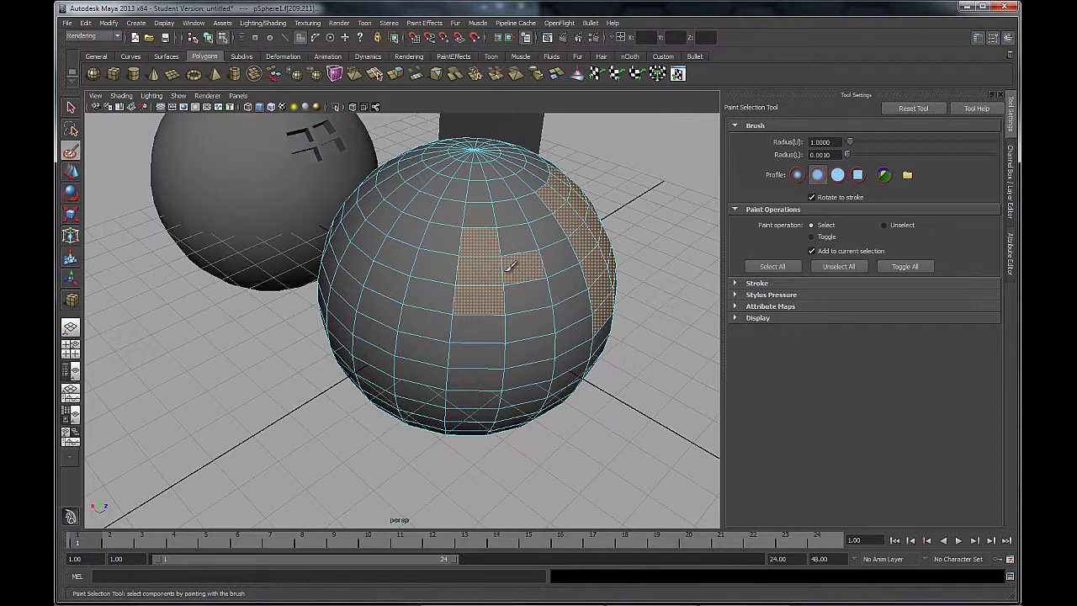
mouse_move(523, 262)
mouse_down()
mouse_move(510, 217)
mouse_move(454, 209)
mouse_move(429, 319)
mouse_move(494, 321)
mouse_up()
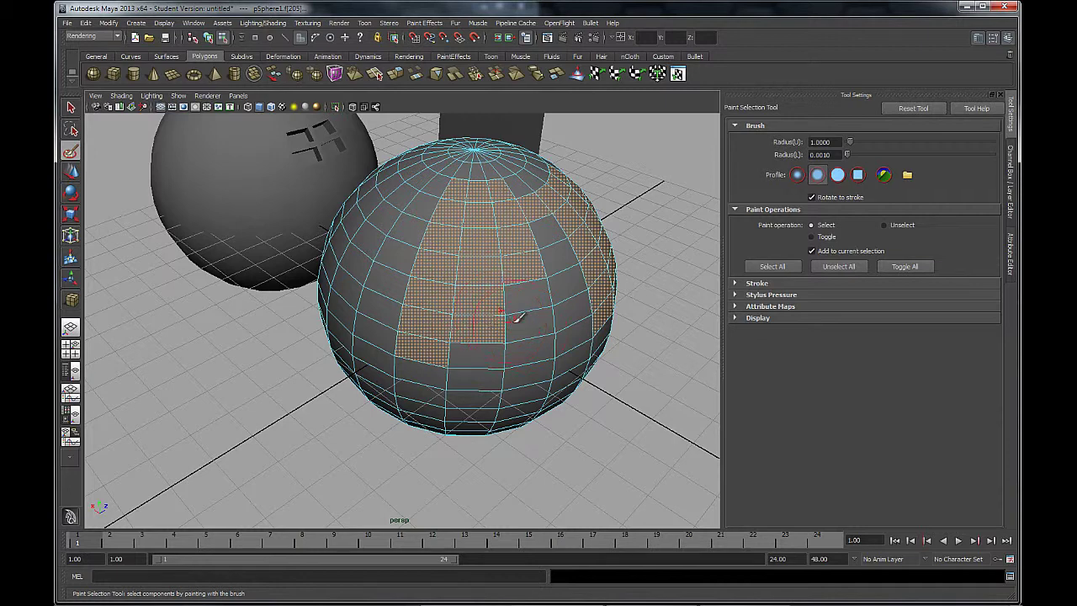
mouse_move(511, 315)
ctrl+mouse_down()
mouse_move(488, 320)
mouse_move(498, 221)
ctrl+mouse_up()
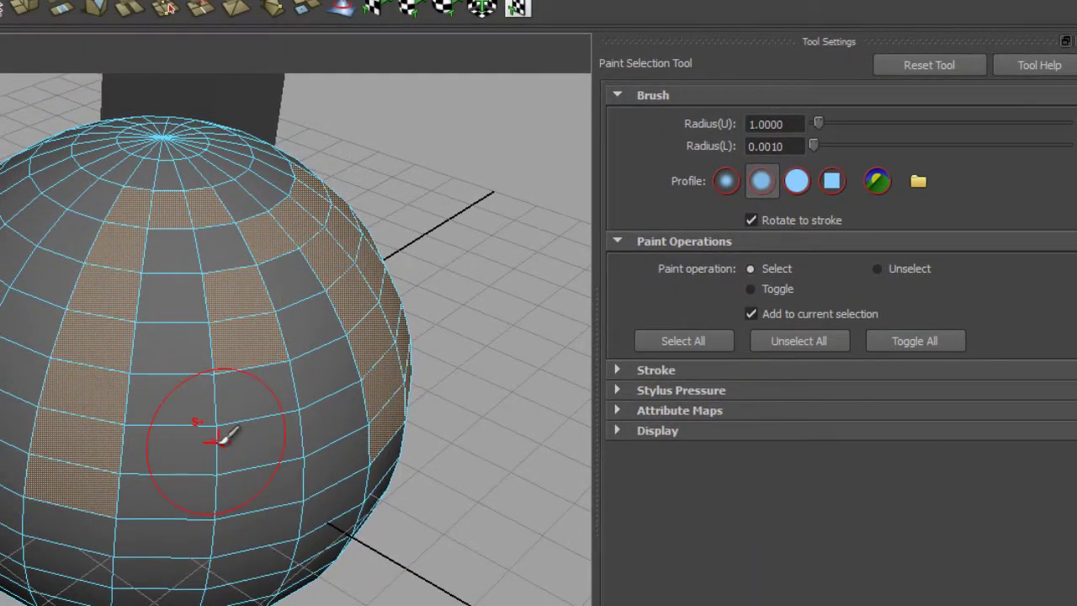
- Resize the selection brush interactively, enlarging its upper radius to 1.8510, then shrinking it to 0.3171 and finally 0.1431
key(b)
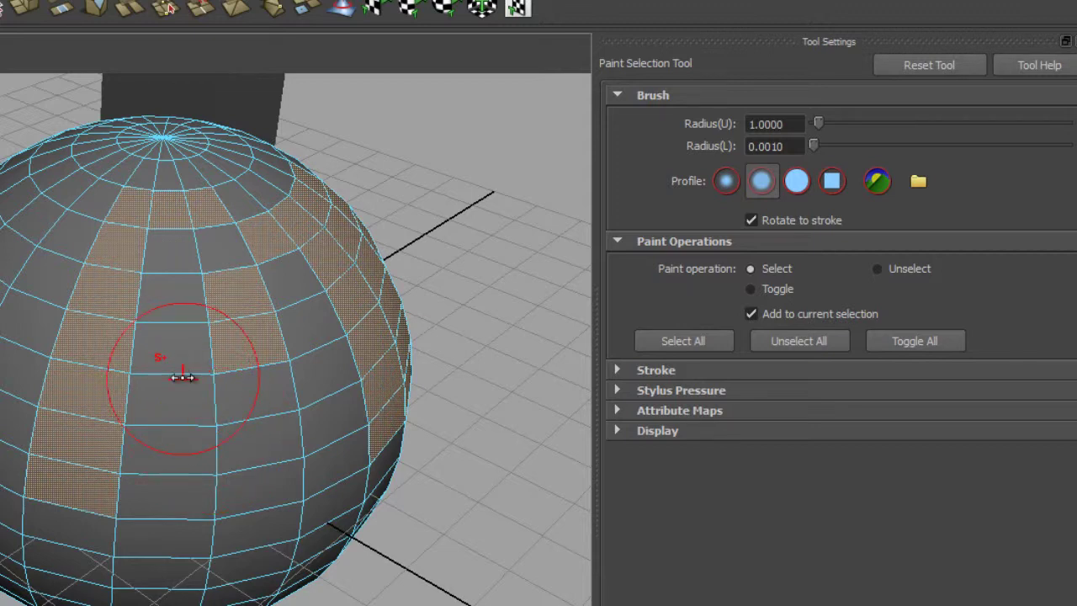
mouse_move(183, 377)
mouse_down()
mouse_move(163, 376)
mouse_move(224, 380)
mouse_up()
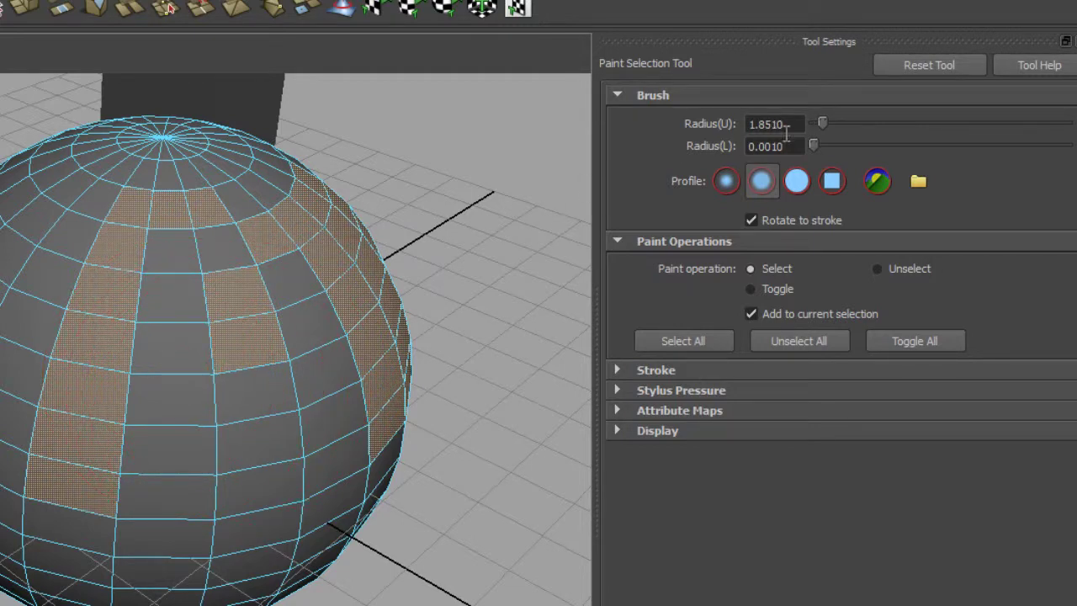
drag(288, 356, 121, 365)
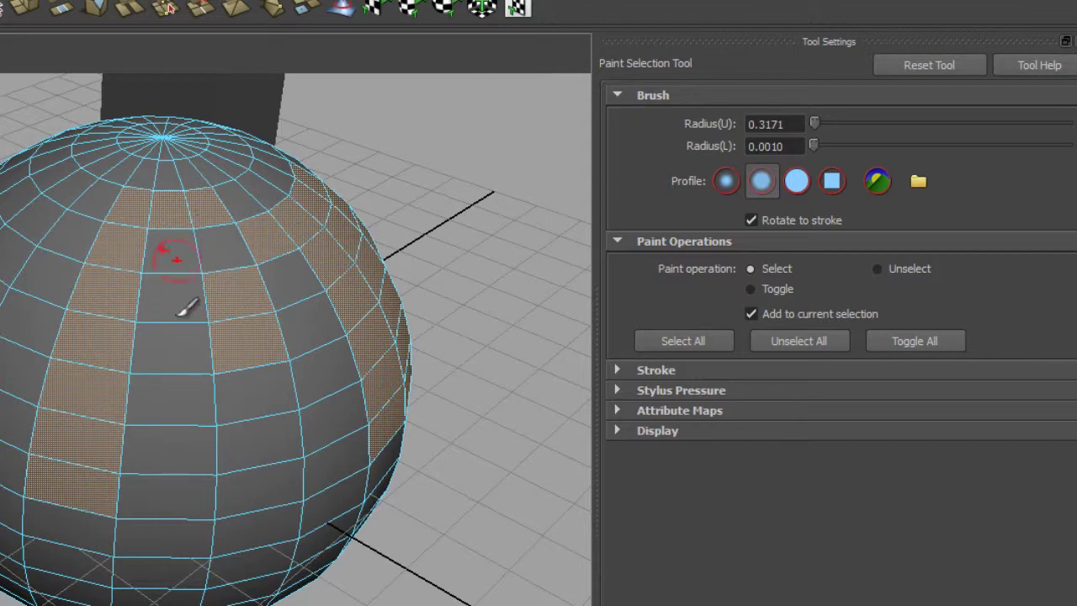
alt+drag(149, 306, 144, 351)
alt+right_drag(144, 351, 232, 467)
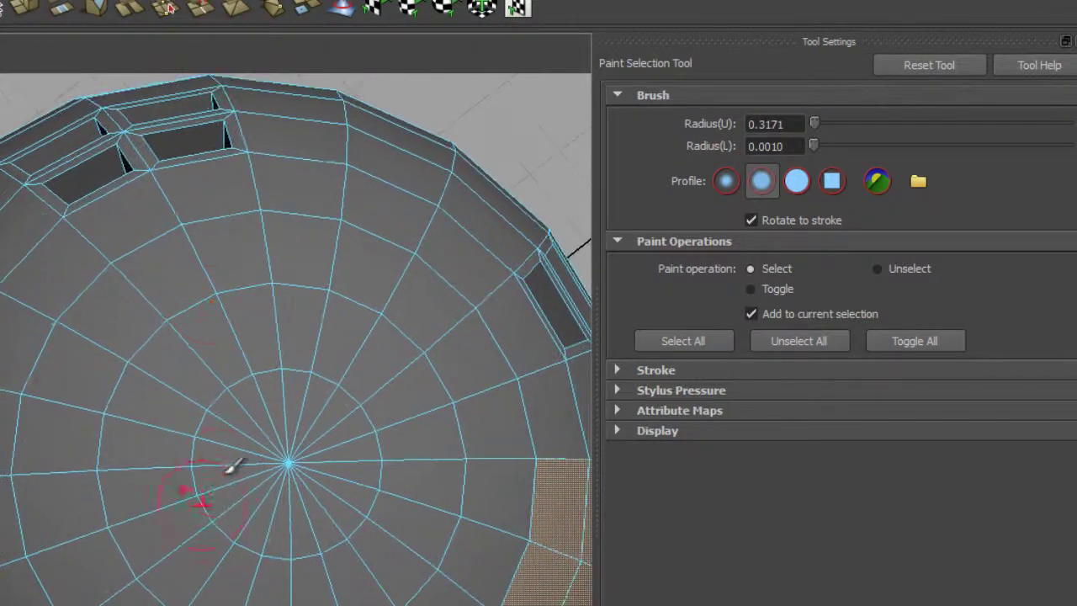
drag(270, 462, 255, 462)
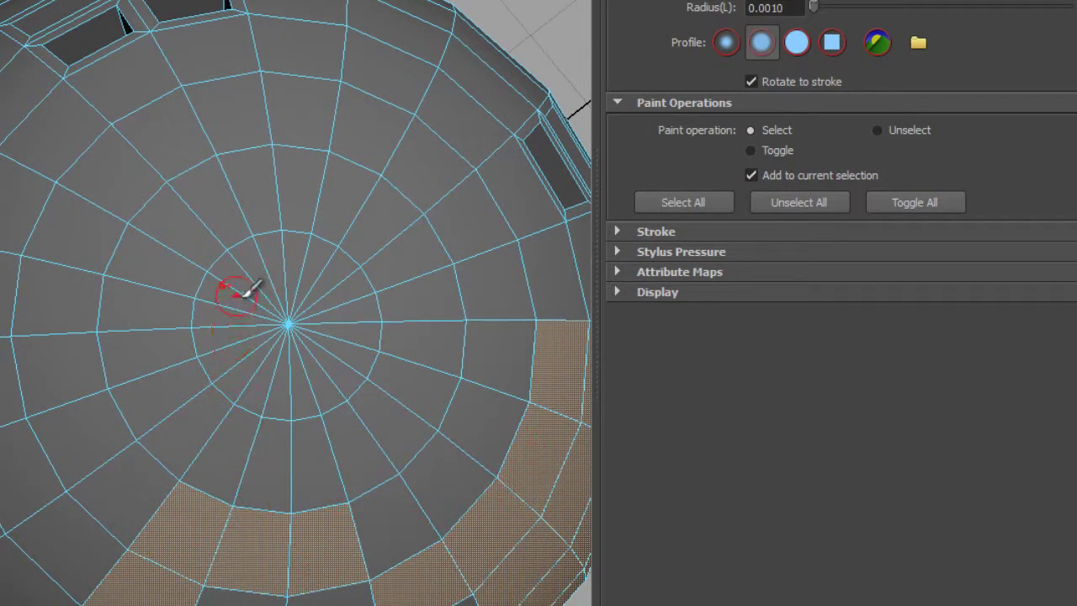
- Paint-select adjoining triangular faces around the sphere's pole, and deselect two individual triangles from that fan
mouse_move(241, 270)
mouse_down()
mouse_move(245, 301)
mouse_move(261, 273)
mouse_move(284, 264)
mouse_move(339, 255)
mouse_move(343, 265)
mouse_up()
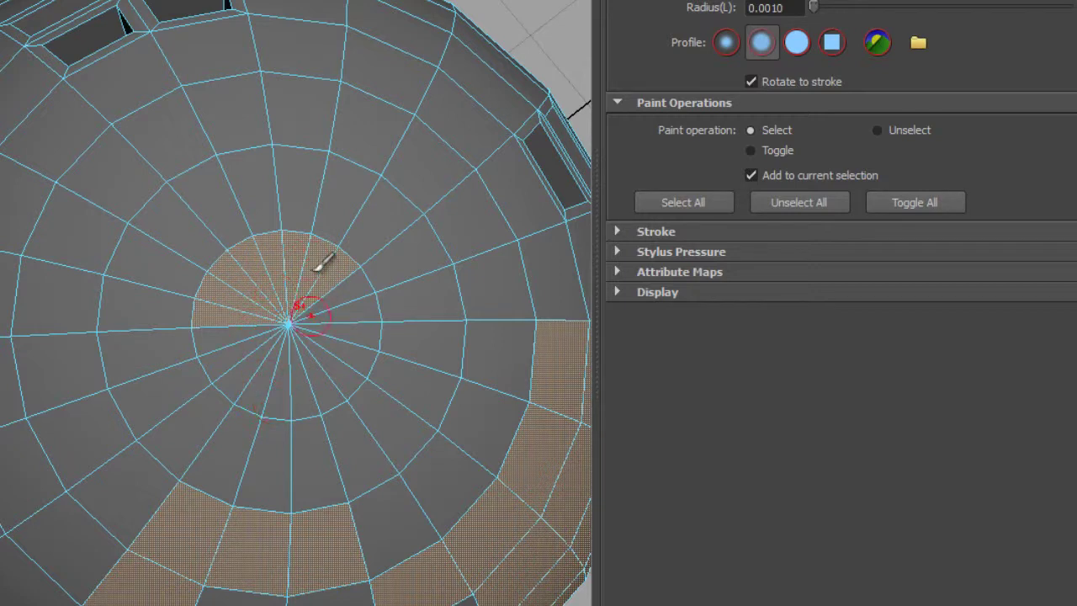
ctrl+click(276, 258)
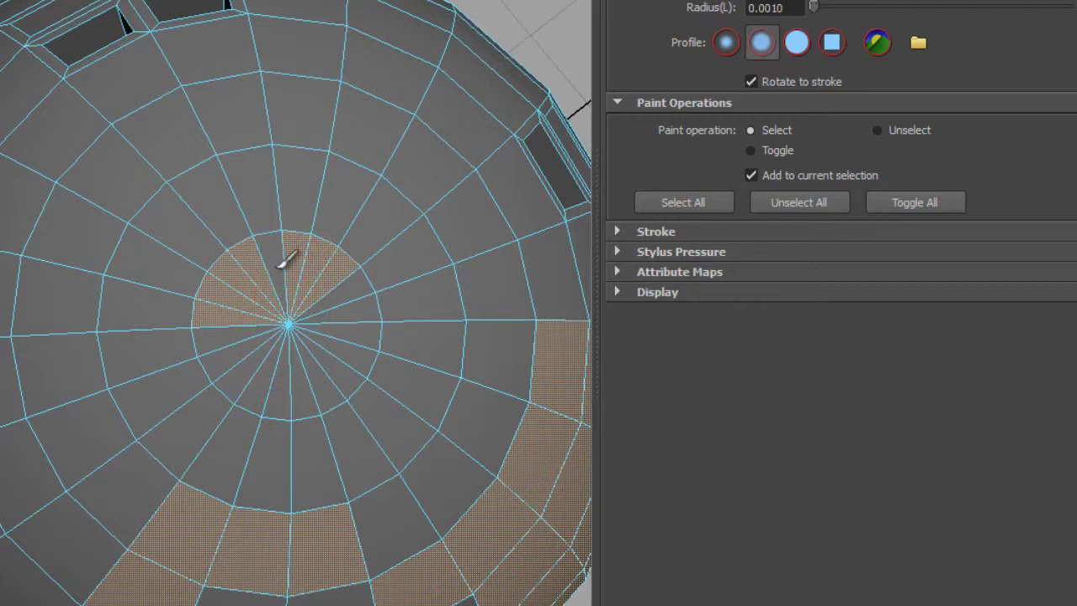
ctrl+click(331, 257)
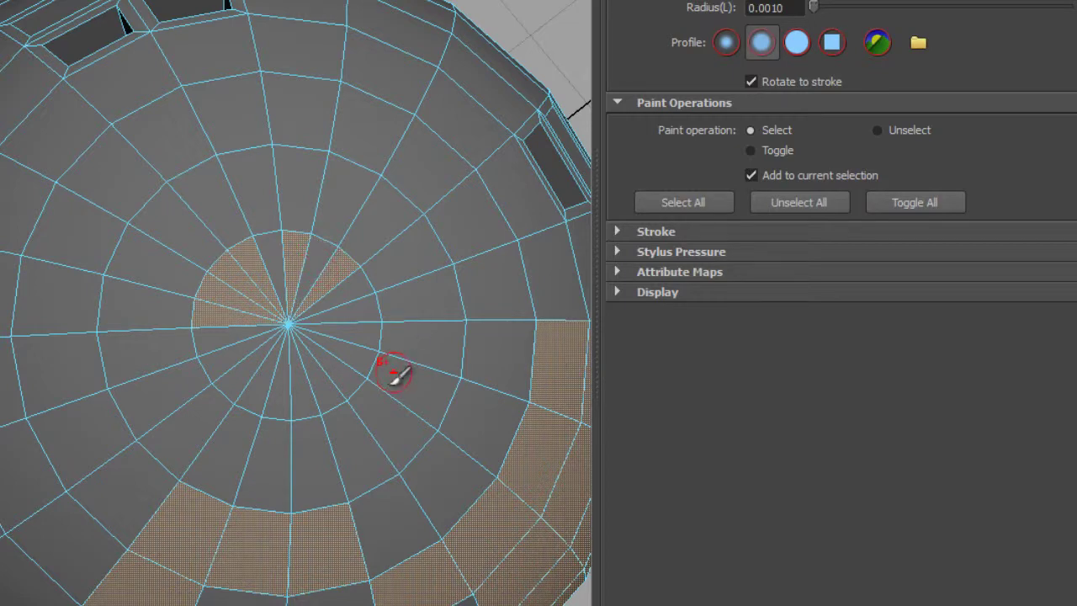
- Return the sphere to object mode, switch to the Select tool, and select the cube
mouse_move(394, 374)
alt+mouse_down()
mouse_move(244, 409)
mouse_move(224, 464)
mouse_move(204, 418)
mouse_move(99, 416)
mouse_move(108, 353)
alt+mouse_up()
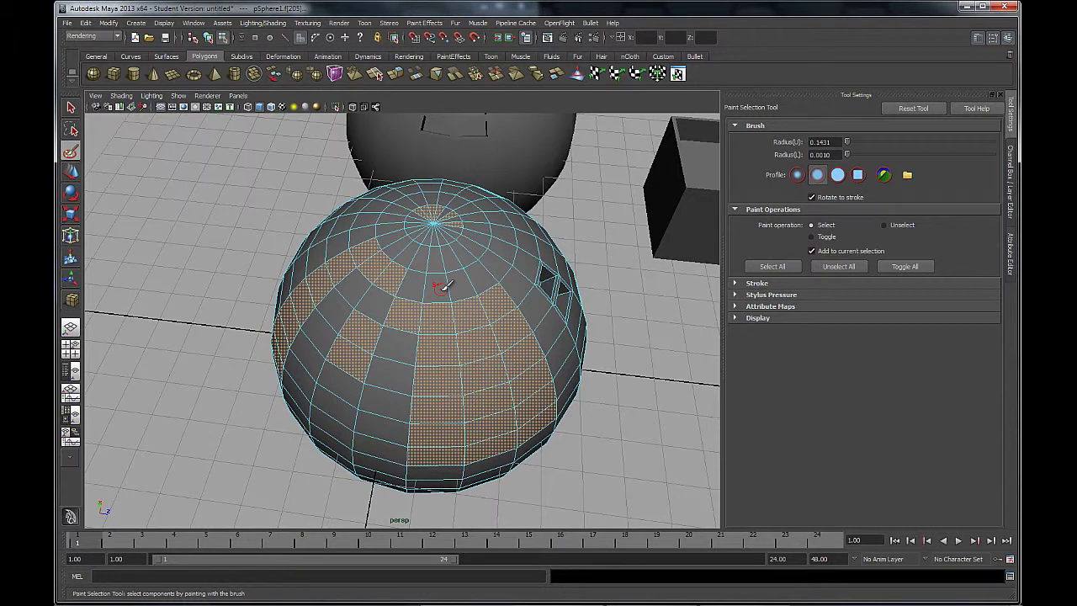
right_drag(444, 286, 464, 272)
key(q)
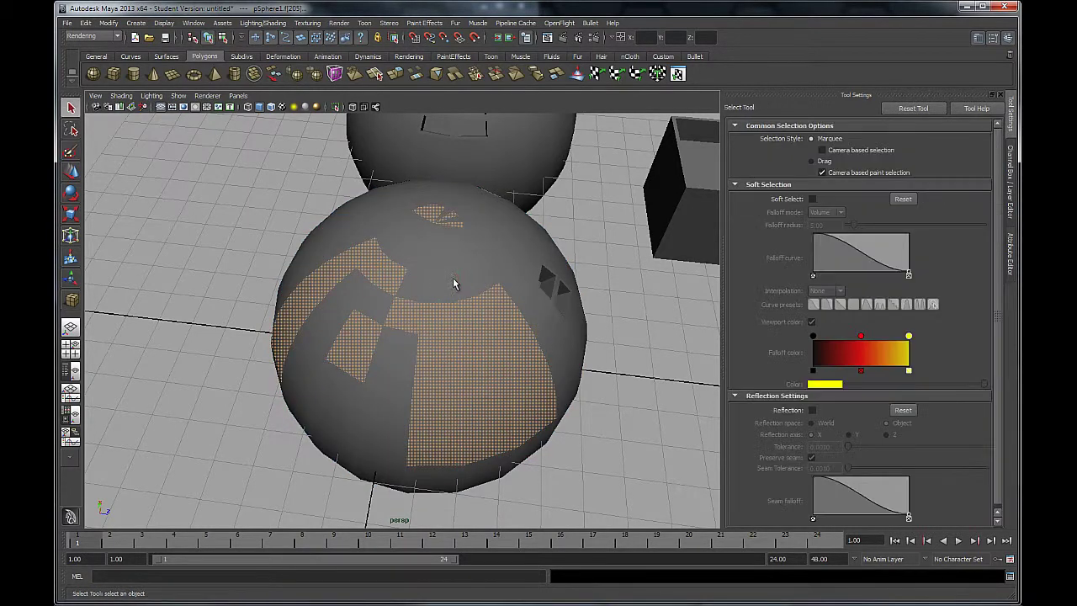
scroll(401, 351, down, 5)
click(548, 267)
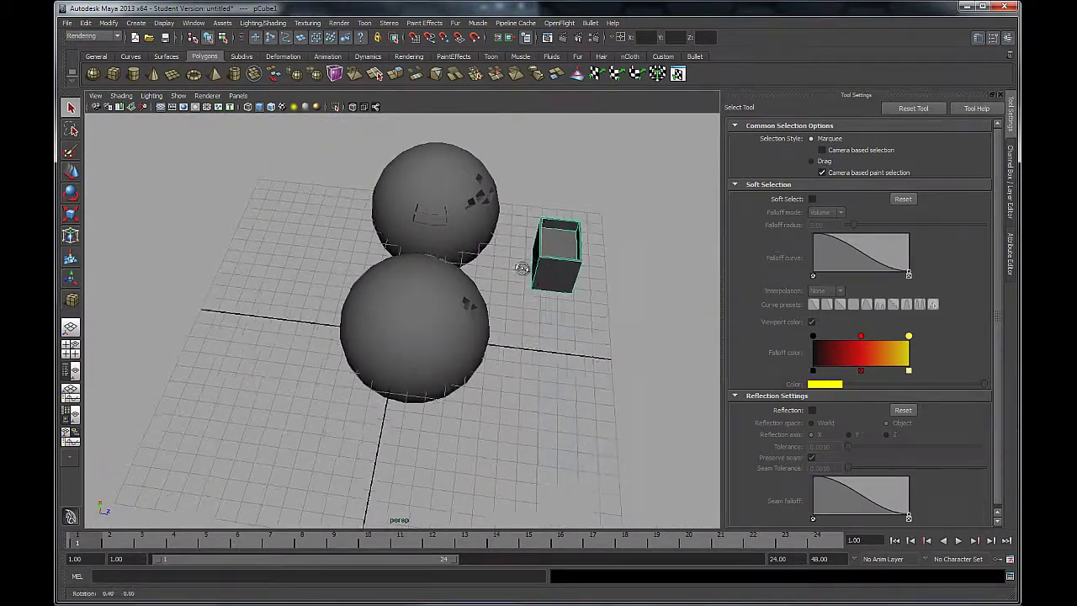
alt+drag(538, 271, 428, 303)
alt+middle_drag(429, 303, 428, 308)
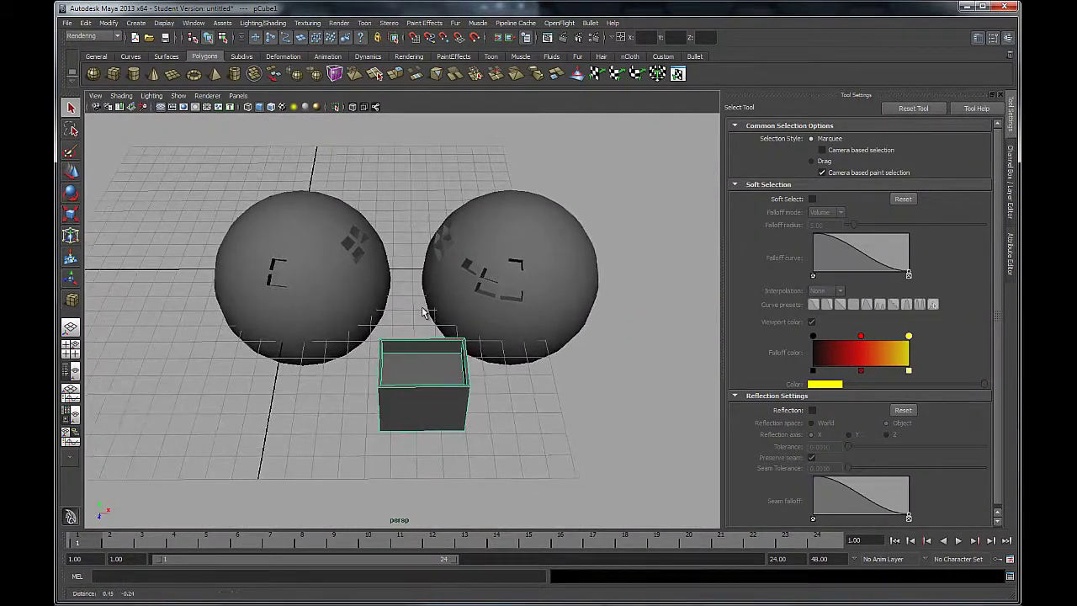
alt+drag(428, 308, 422, 319)
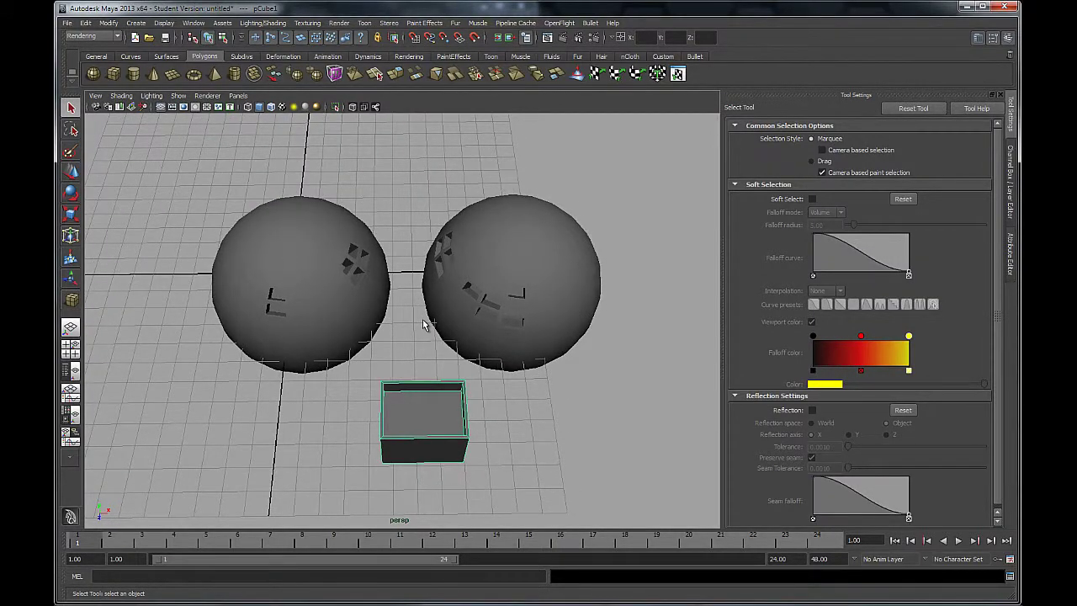